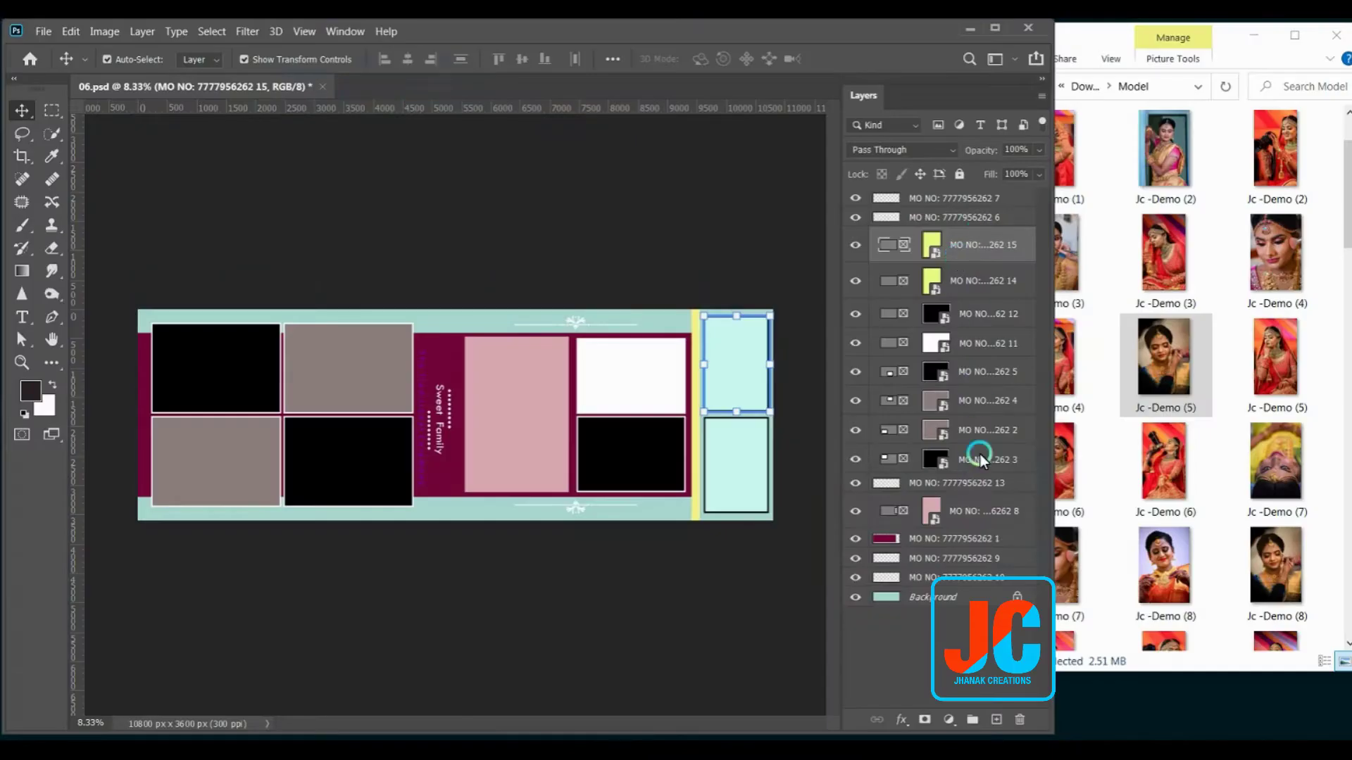
Fill the left and middle frames of 06.psd with couple and bride photos.
scroll(1197, 352, down, 10)
drag(1070, 394, 217, 368)
drag(279, 499, 279, 501)
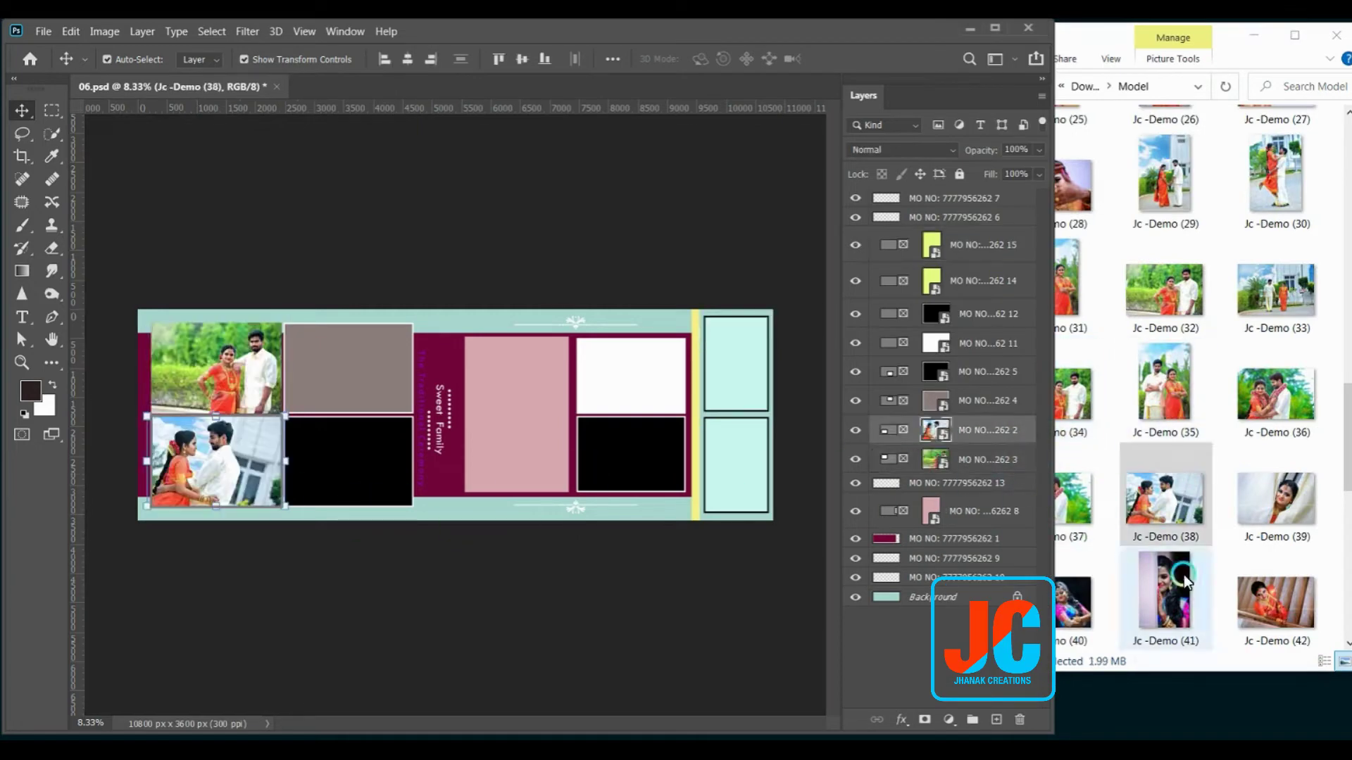
drag(1275, 602, 341, 384)
drag(1071, 605, 349, 461)
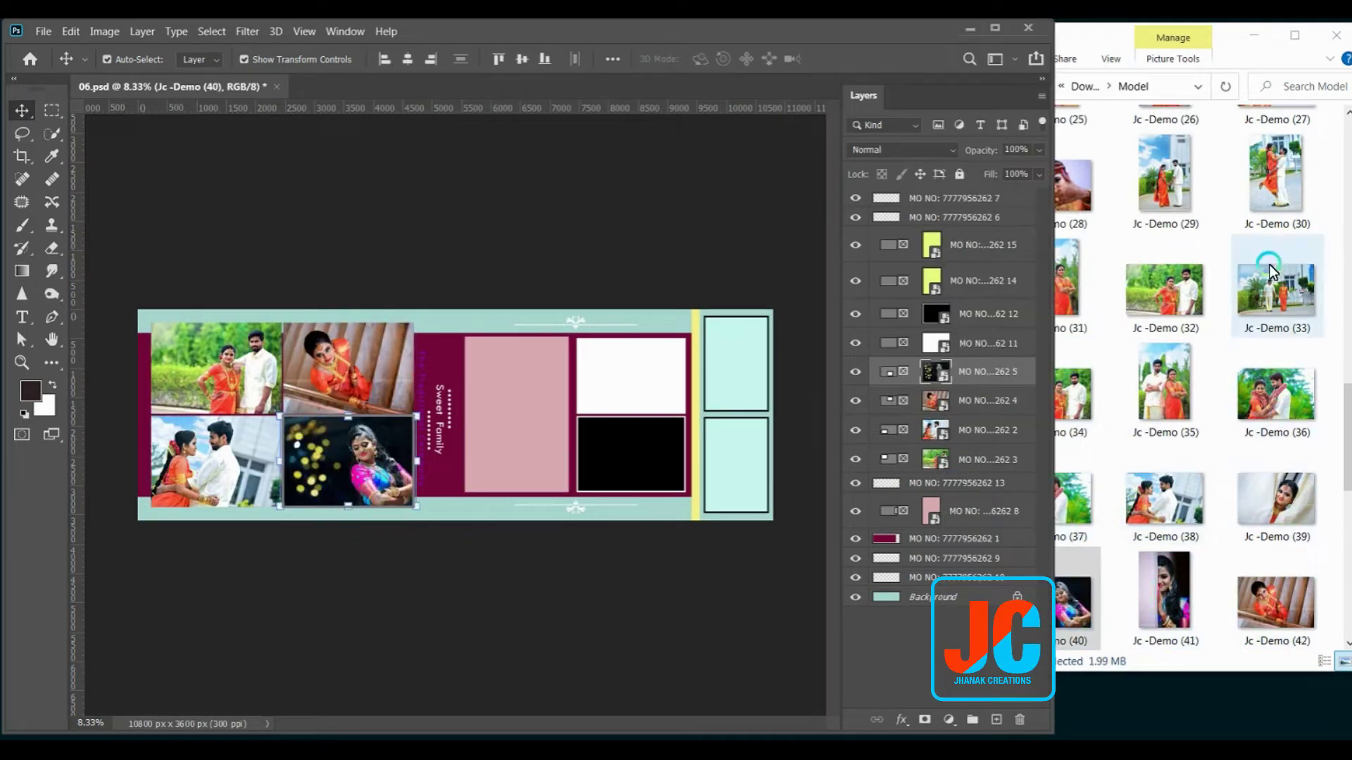
drag(1275, 173, 520, 447)
Fill the right-page frames, putting Jc -Demo (14) into the white frame.
scroll(1197, 352, up, 3)
drag(1163, 254, 736, 363)
drag(1281, 271, 737, 493)
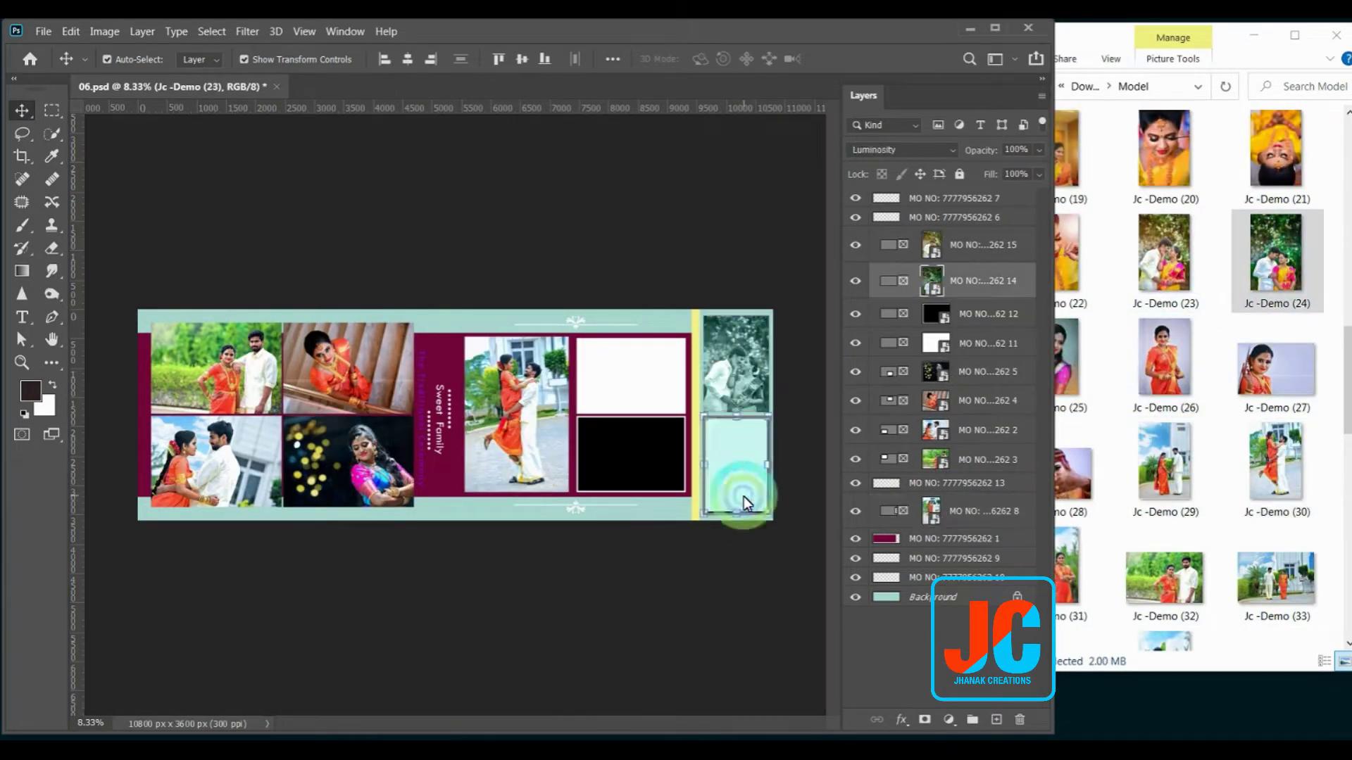
scroll(1202, 377, up, 3)
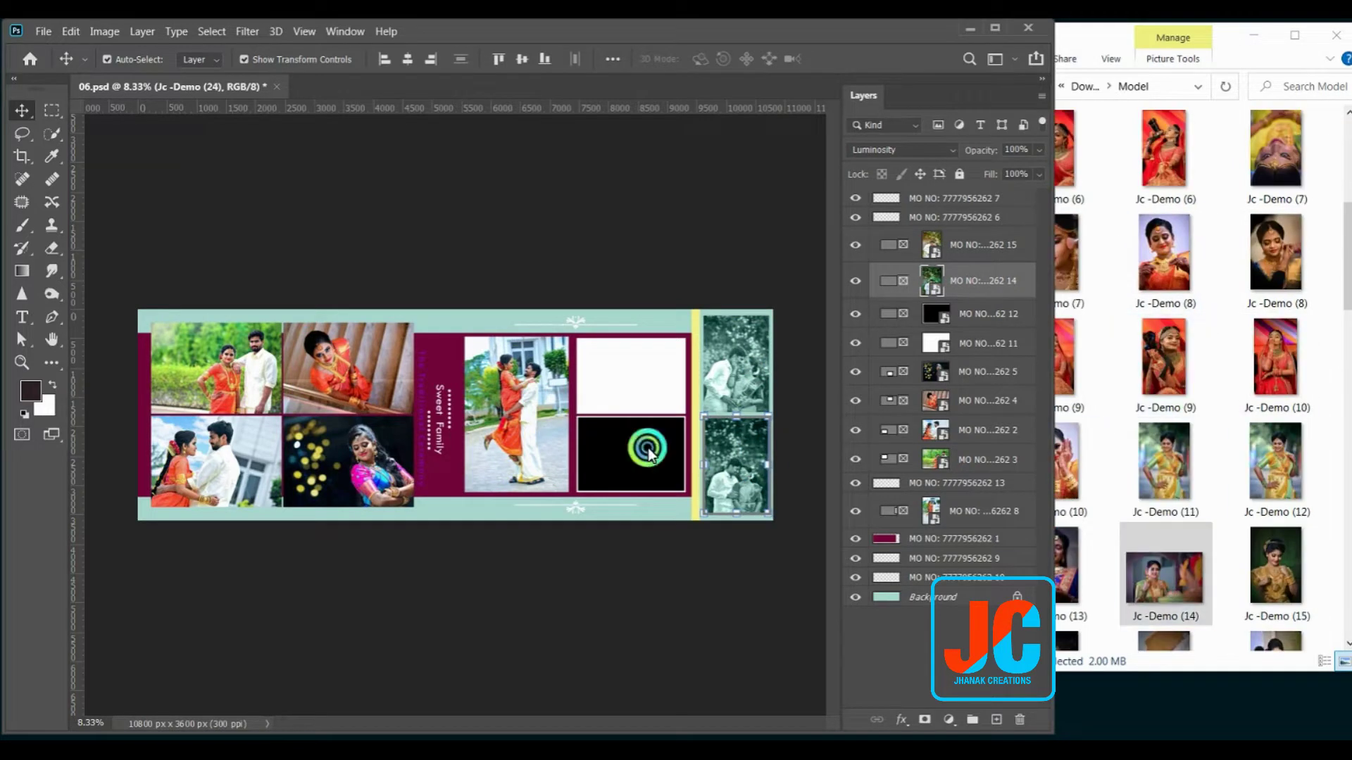
drag(1164, 265, 630, 376)
scroll(1077, 431, down, 3)
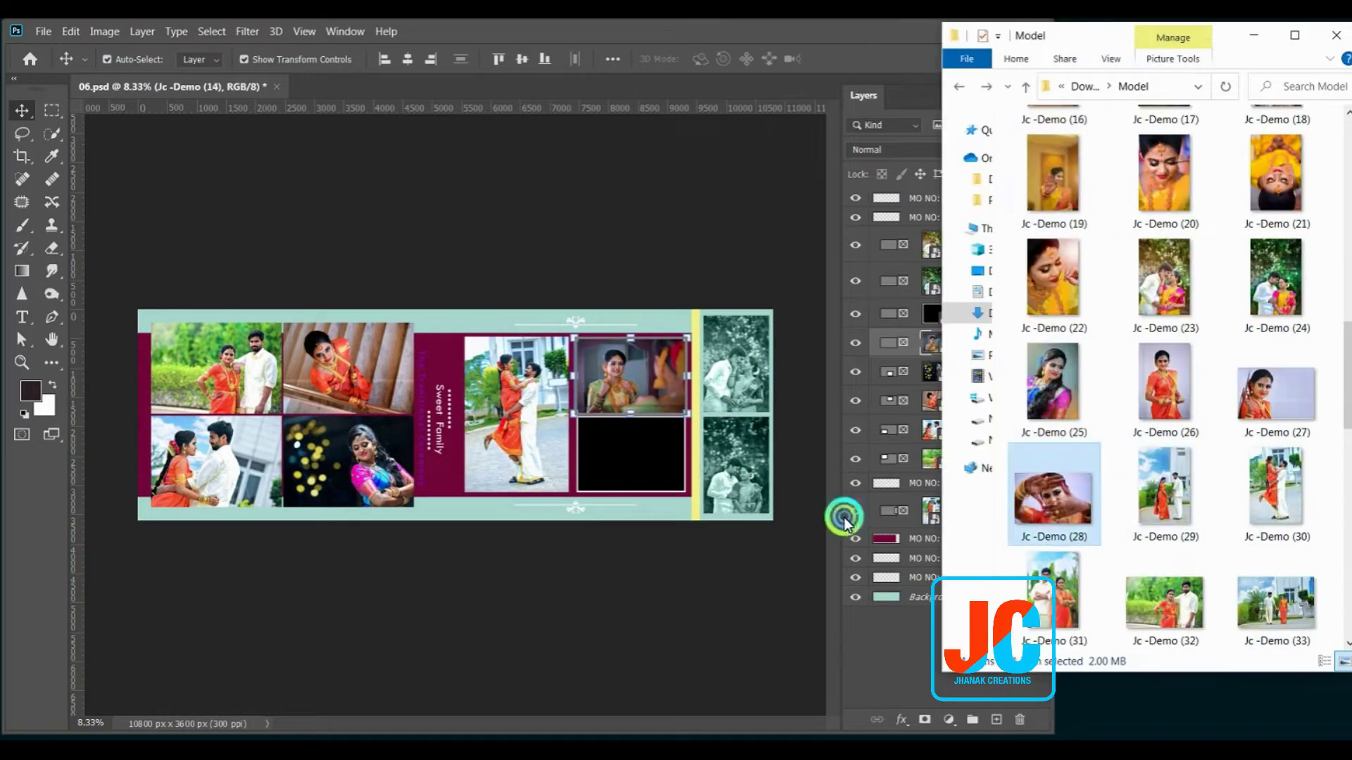
drag(1052, 486, 628, 472)
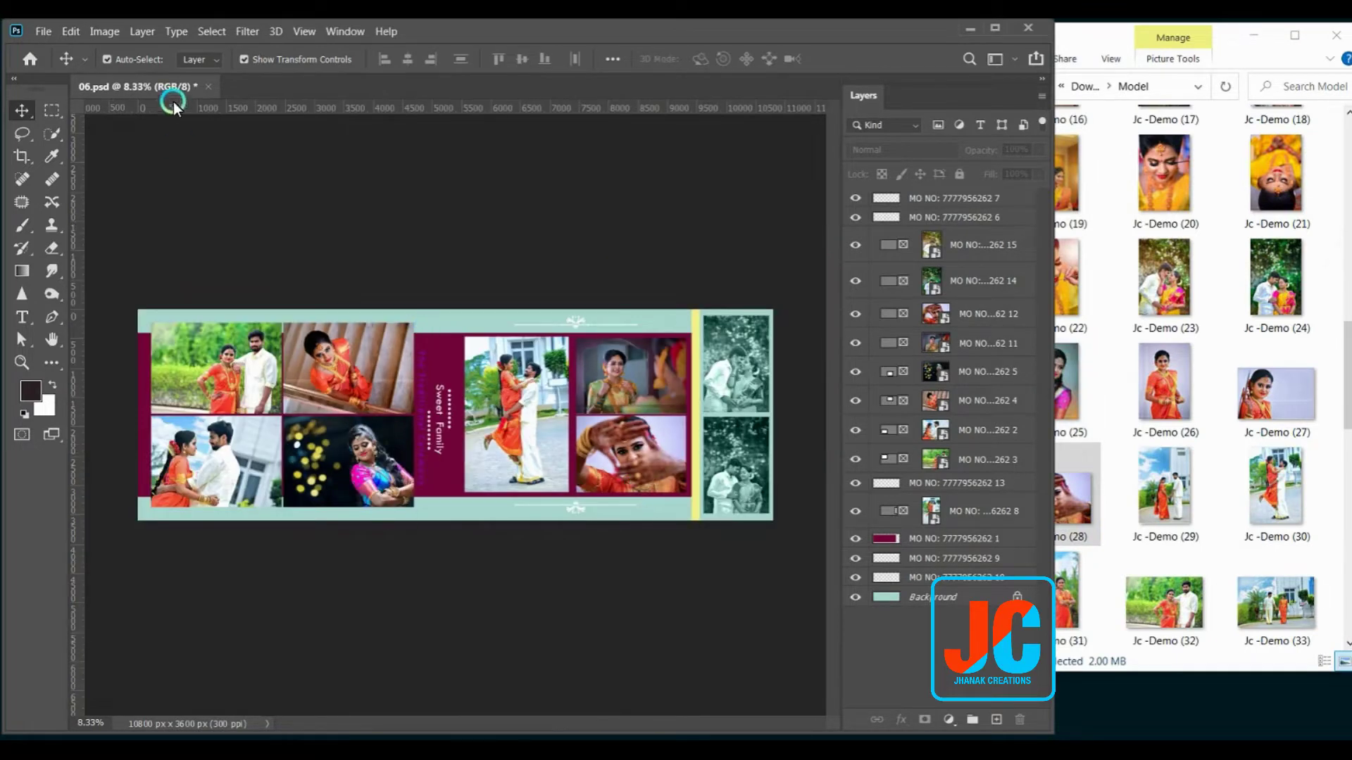
Bring the Vol -- 005 template folder forward and select the Vol -- 003 folder.
click(827, 523)
scroll(827, 525, down, 2)
key(alt+Left)
key(Up)
key(Up)
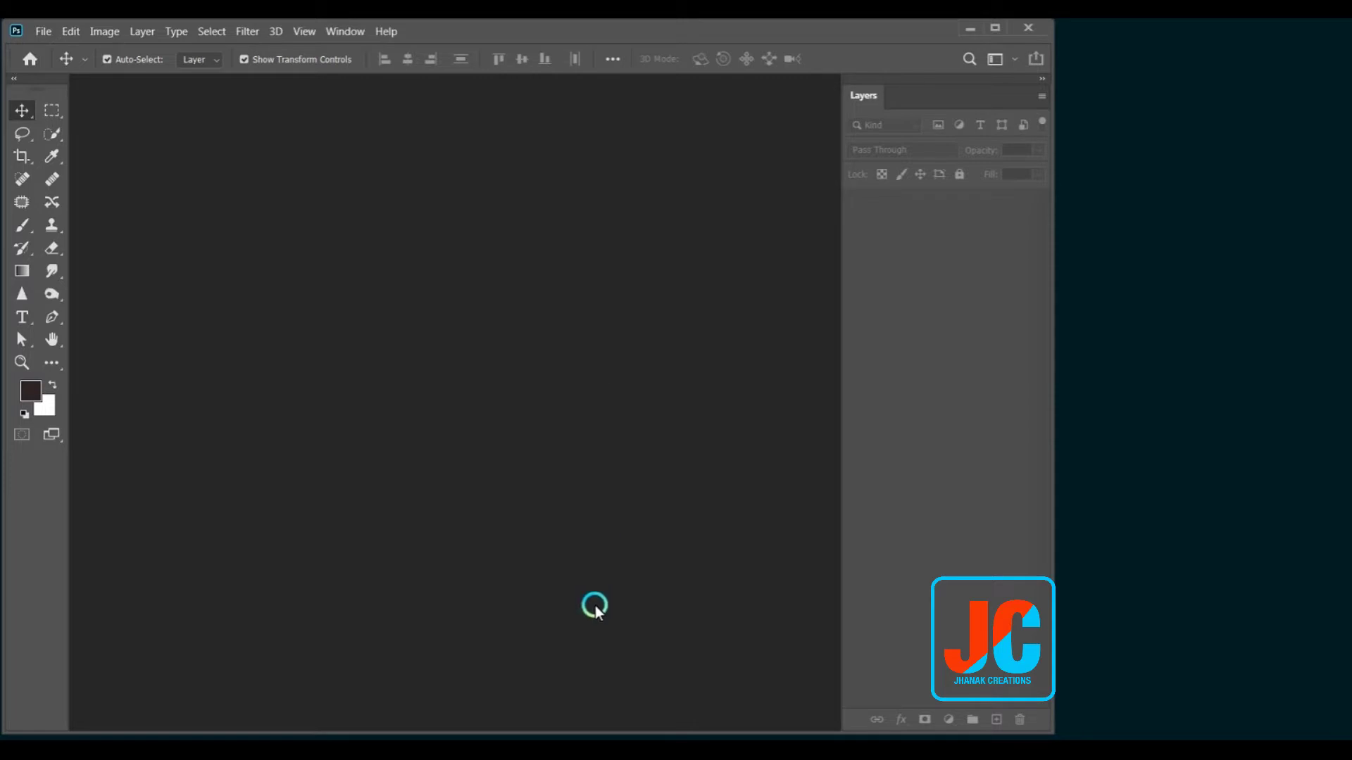
Restore the Vol -- 005 template folder window from the taskbar.
mouse_move(497, 745)
click(546, 717)
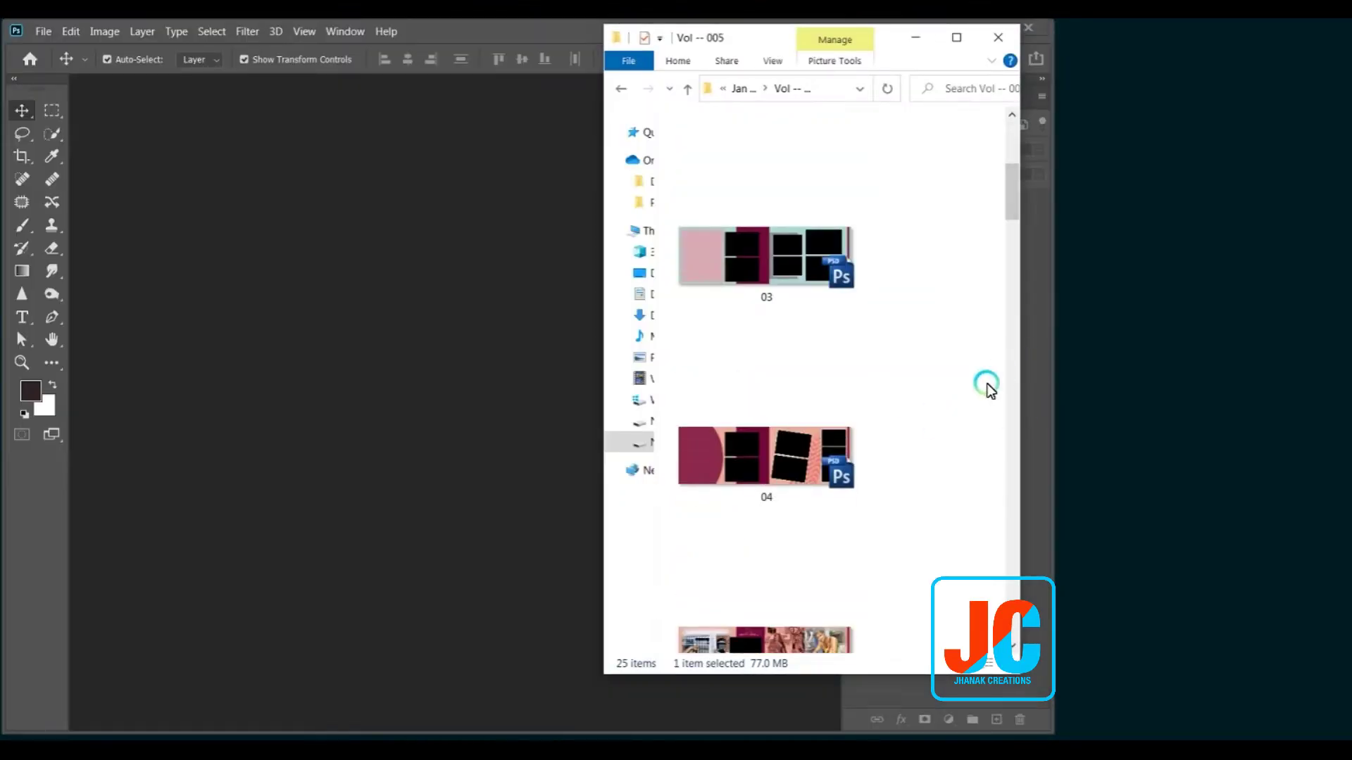
Find the 06 template thumbnail in Vol -- 005 and drag it into Photoshop.
scroll(980, 388, down, 2)
scroll(977, 392, down, 3)
scroll(975, 392, up, 1)
scroll(974, 391, up, 2)
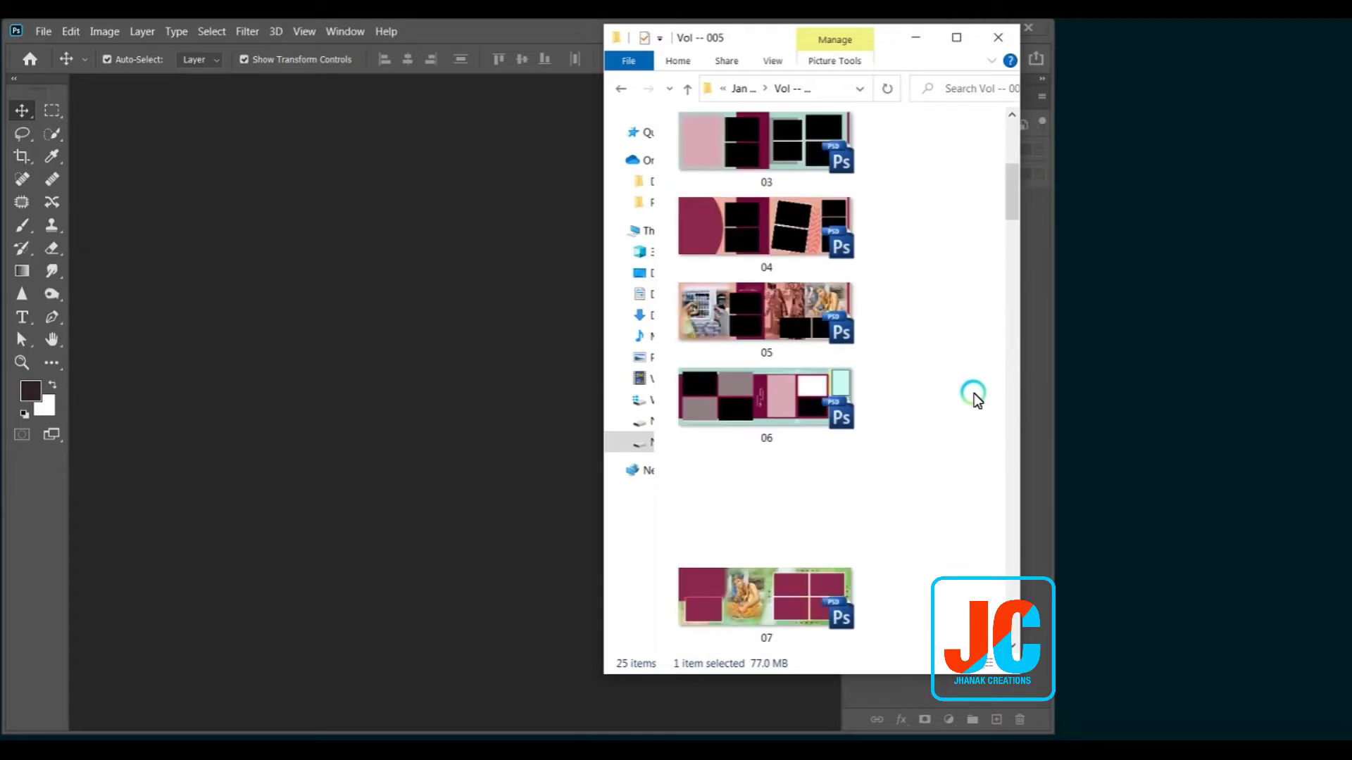
drag(838, 398, 752, 471)
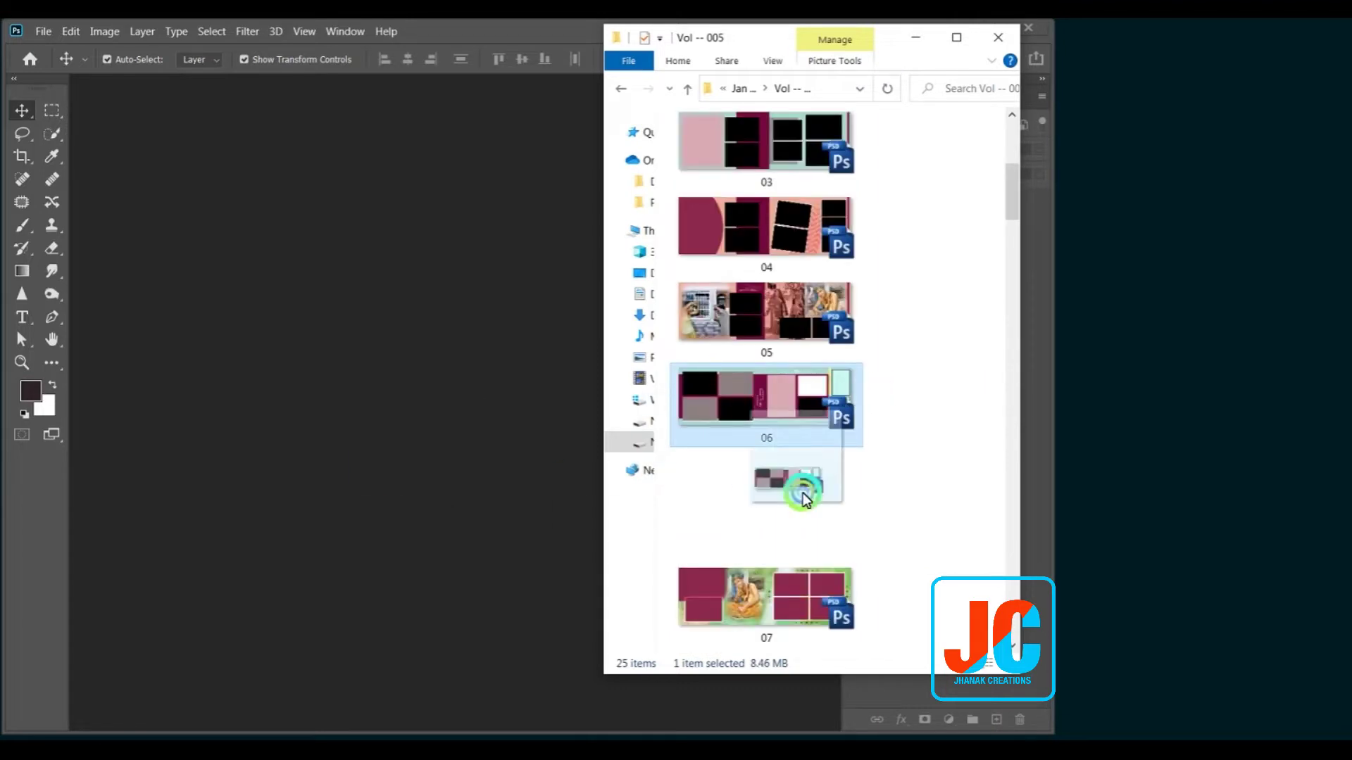
drag(751, 471, 443, 483)
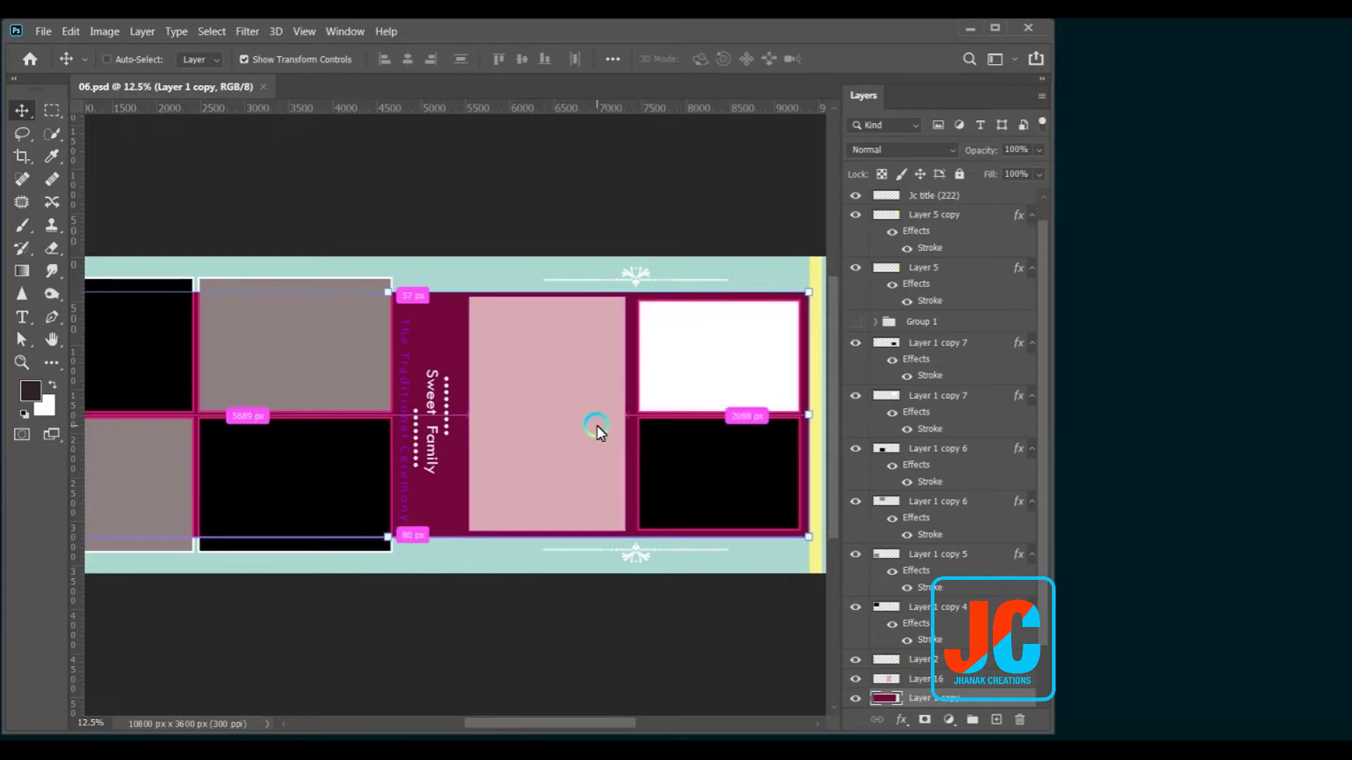
Inspect the spread's photo cell and yellow strip layers, then deselect all layers.
click(238, 362)
click(252, 472)
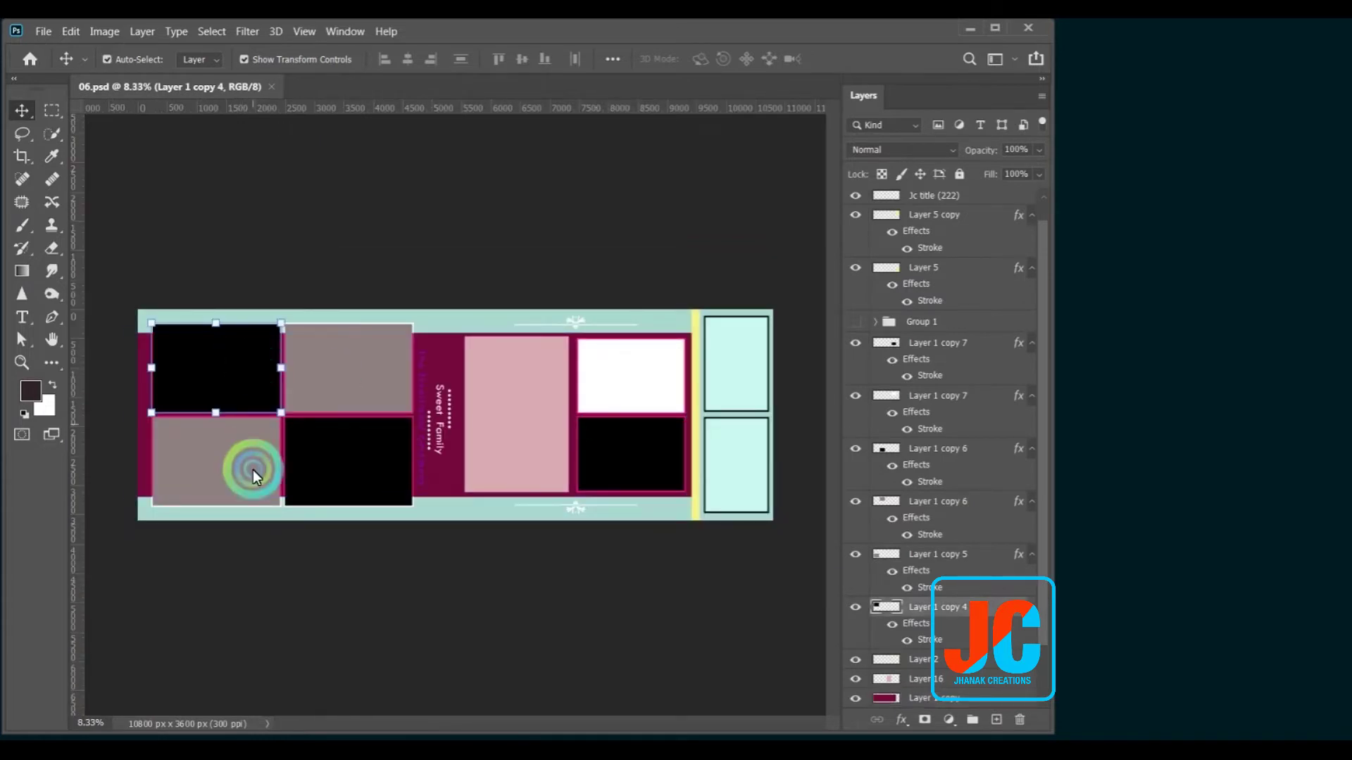
click(359, 470)
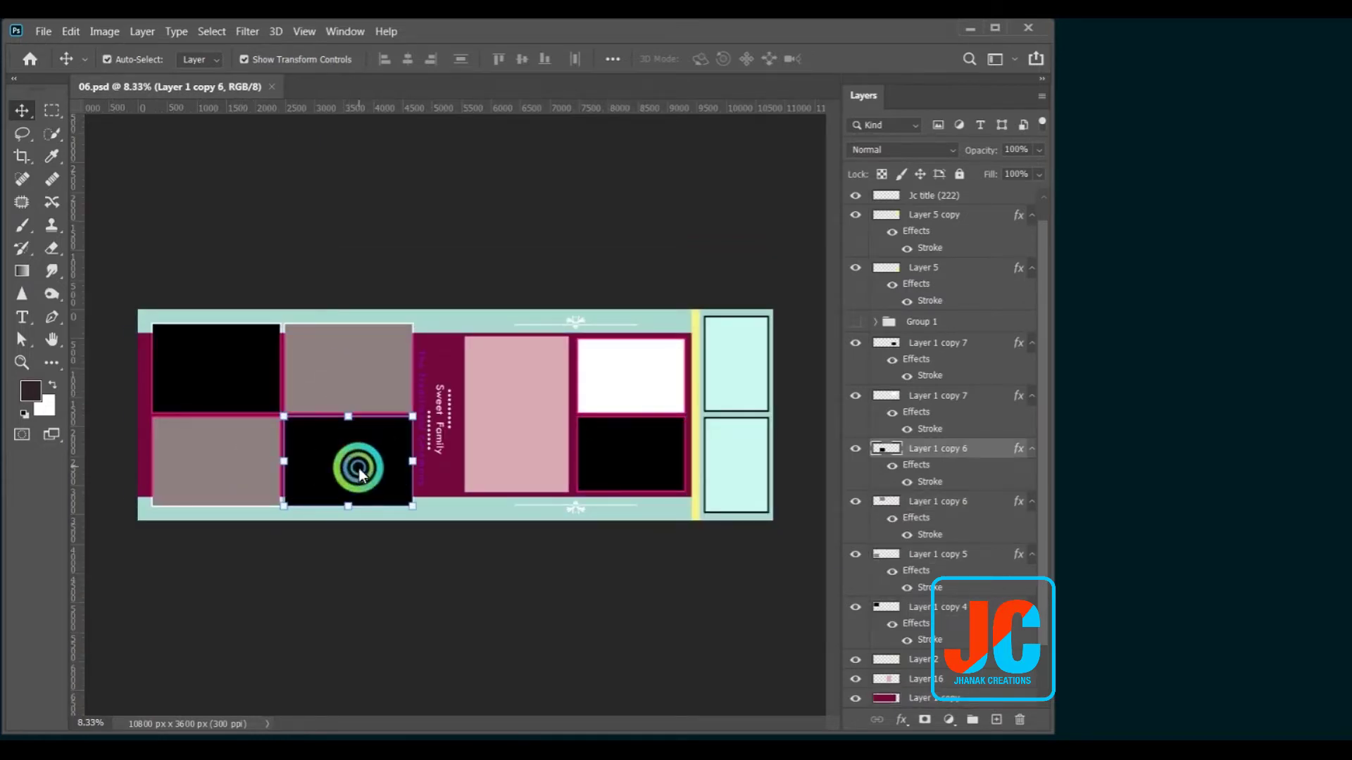
scroll(975, 517, down, 3)
click(956, 549)
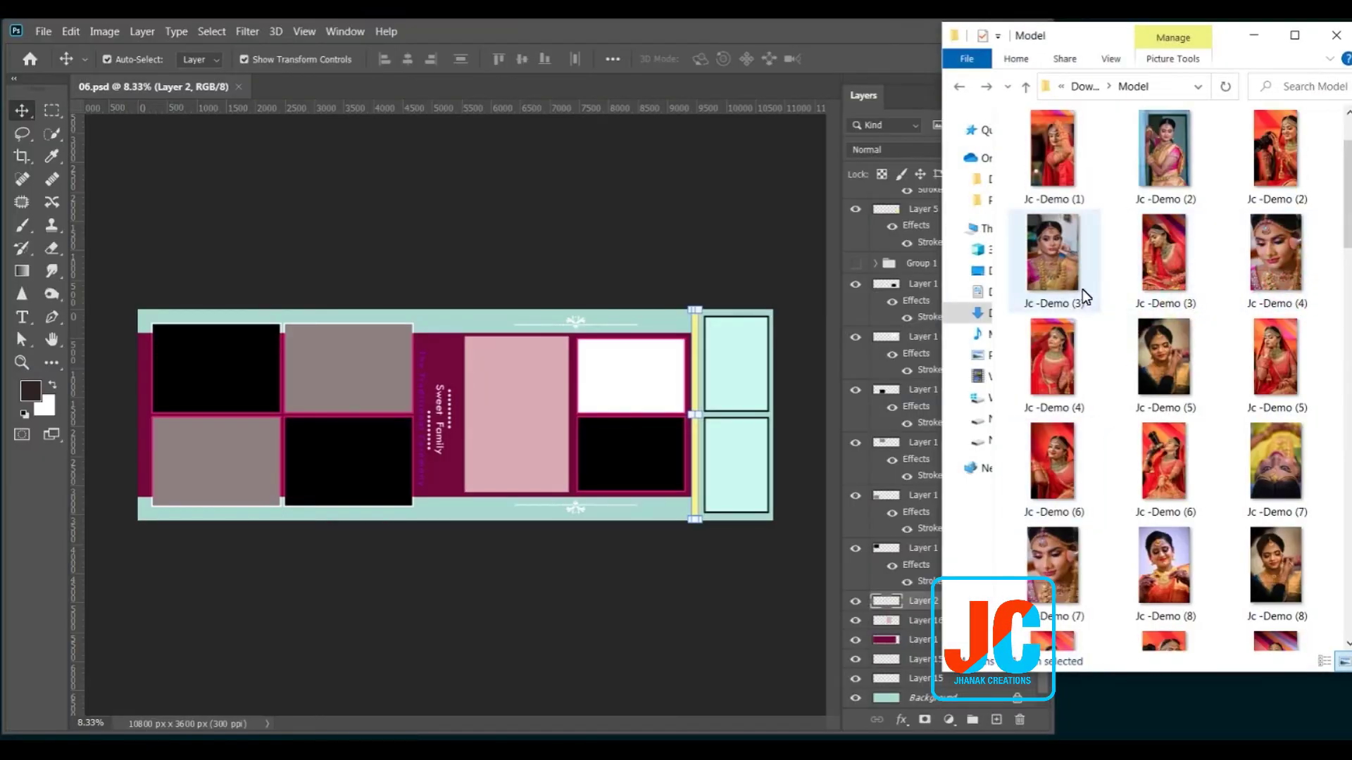
click(522, 409)
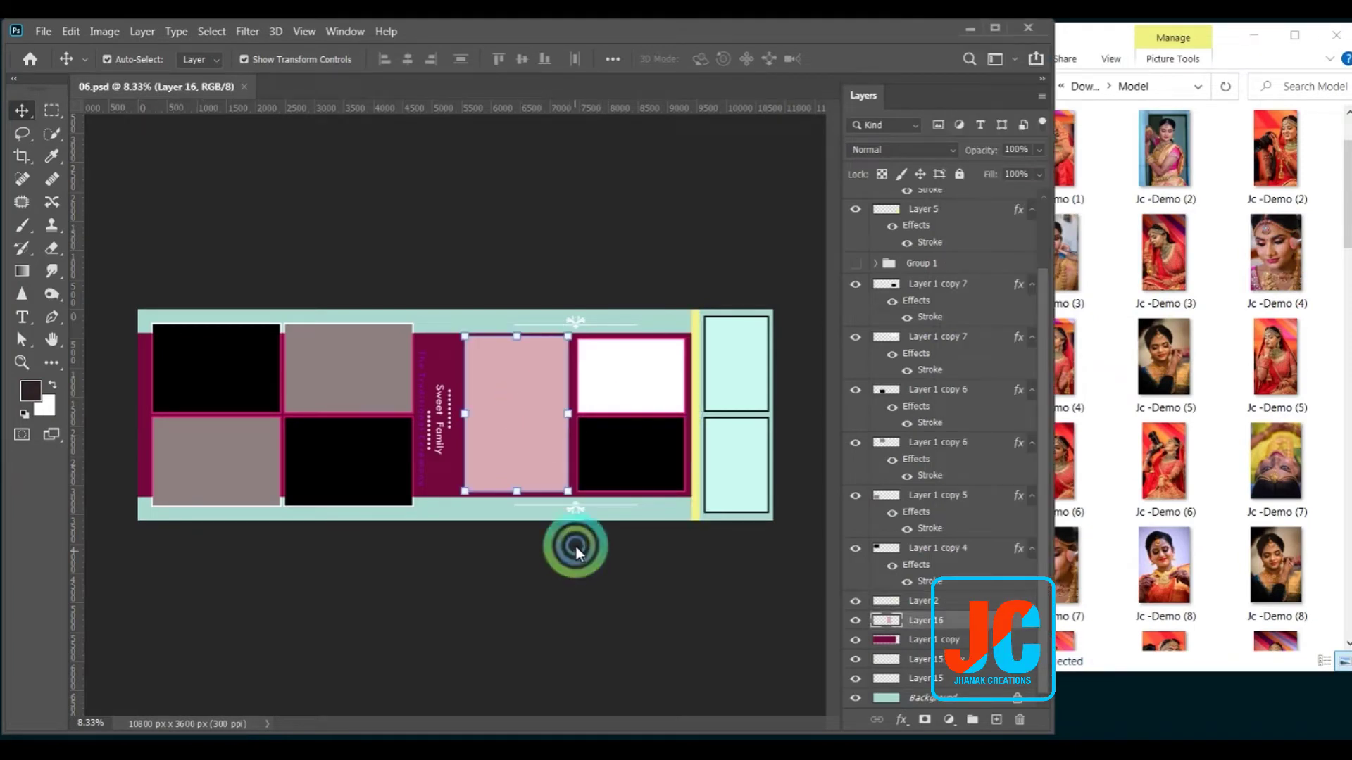
click(535, 535)
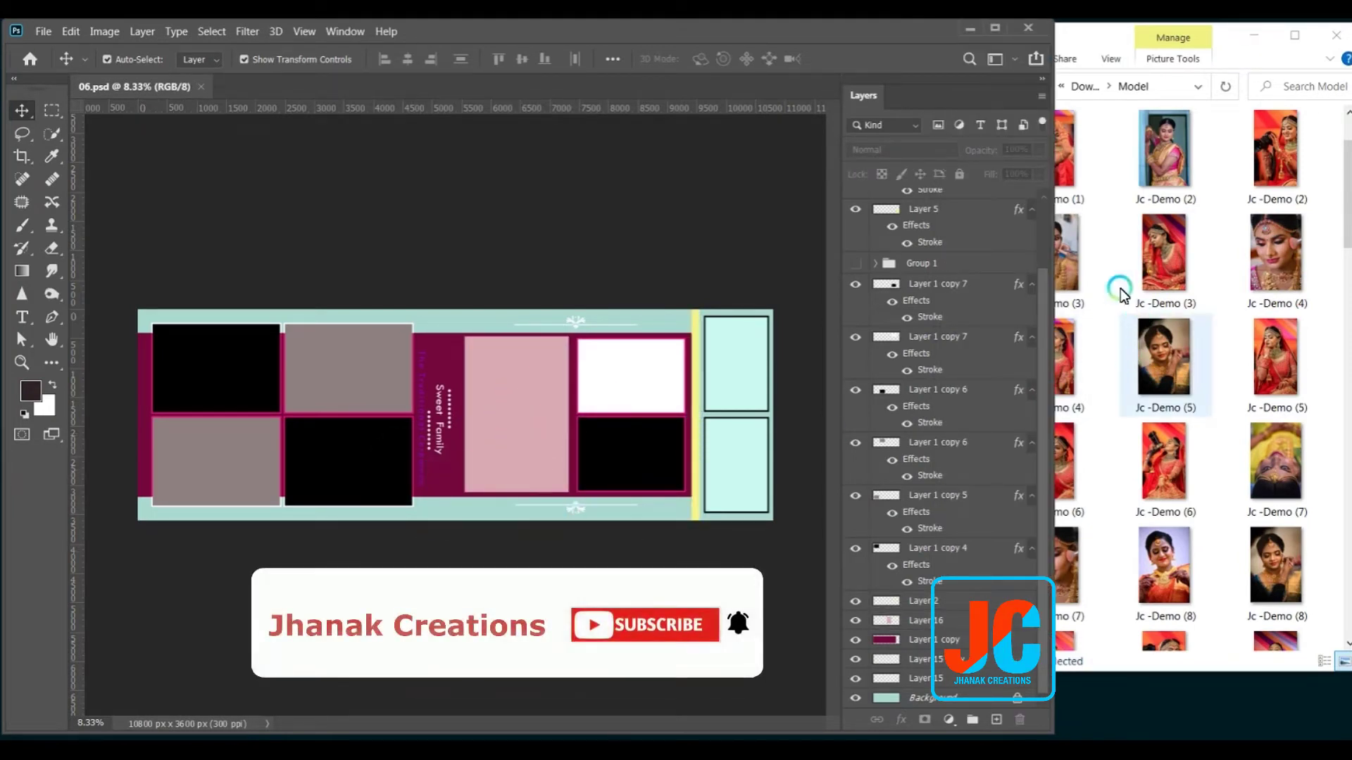
Place the Jc -Demo (3) bride photo on the spread, then undo it.
click(1056, 274)
mouse_move(1056, 276)
mouse_down()
mouse_move(521, 452)
mouse_move(307, 436)
mouse_move(584, 451)
mouse_up()
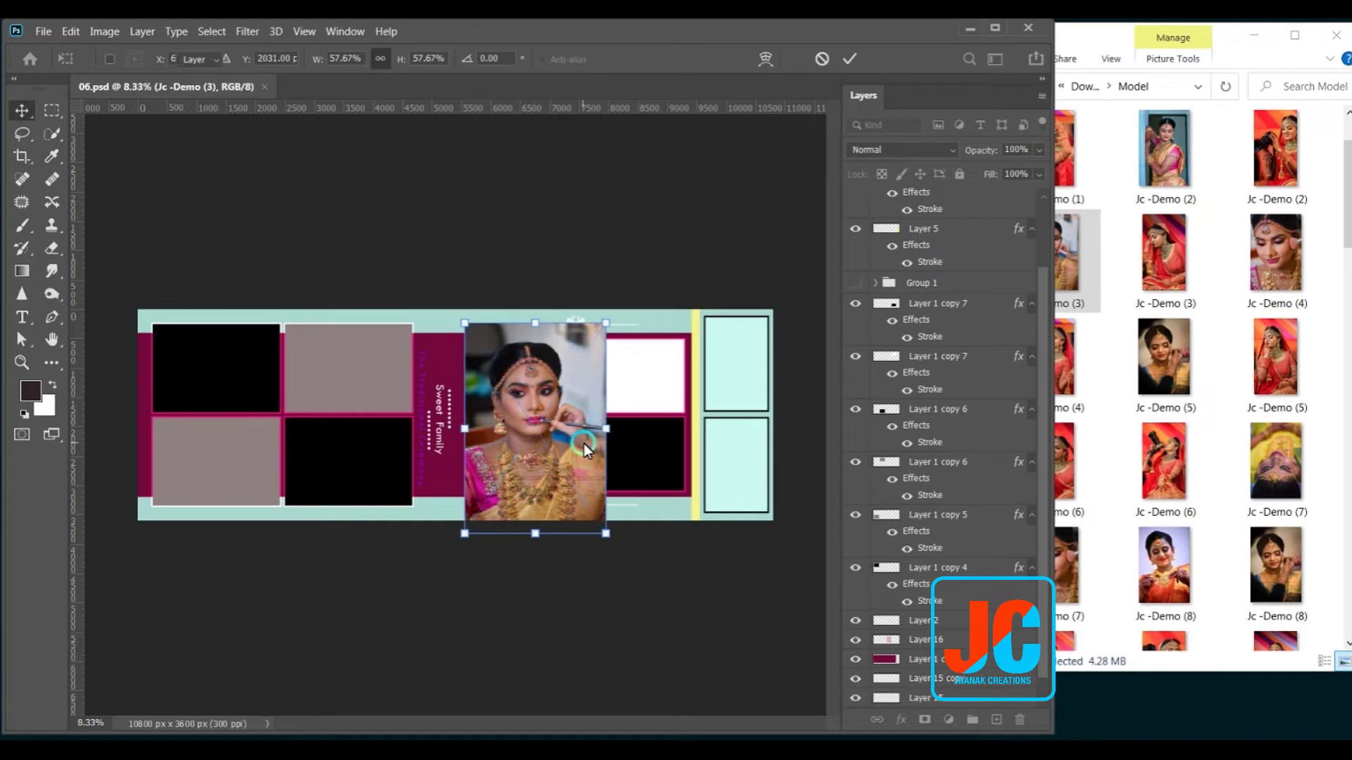
key(Return)
click(556, 419)
key(ctrl+z)
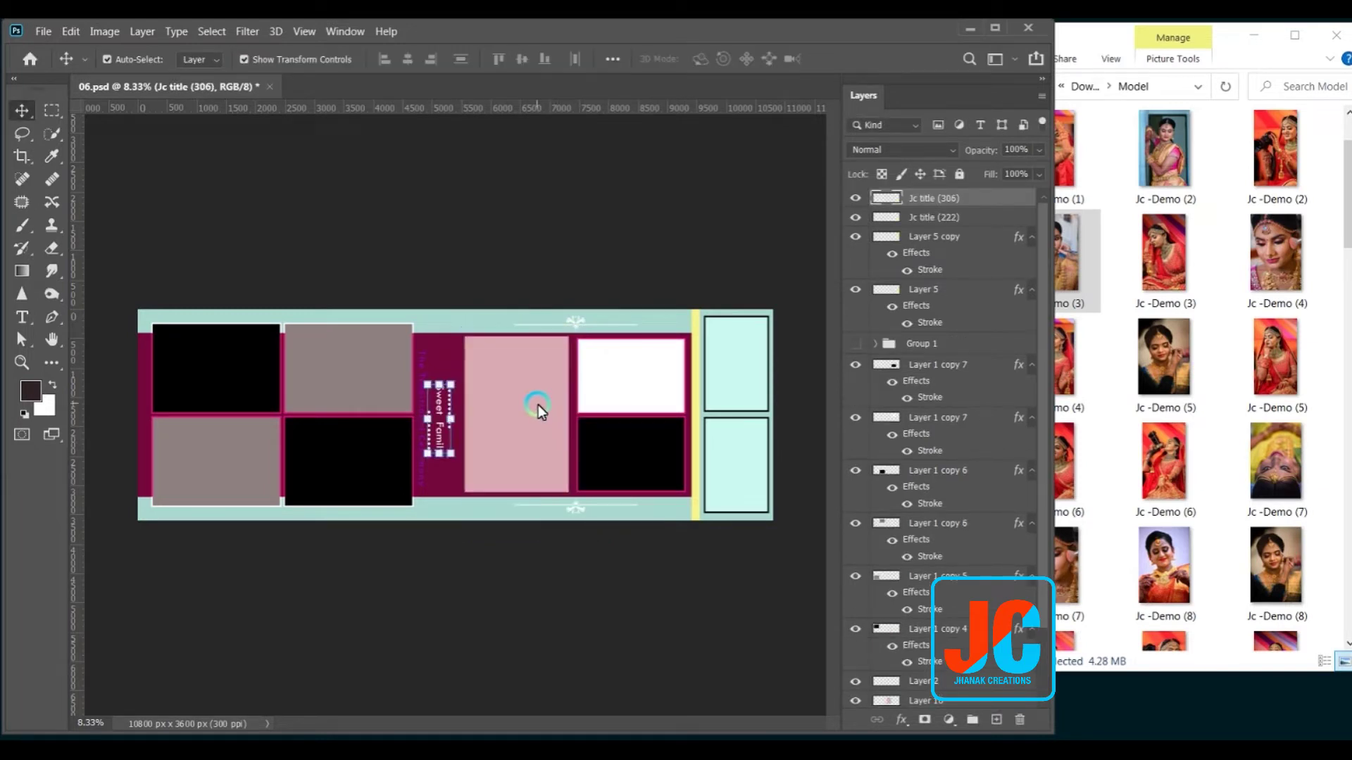
Run the convert all Frame Layer script on 06.psd and select the tall pink frame.
click(43, 31)
mouse_move(63, 437)
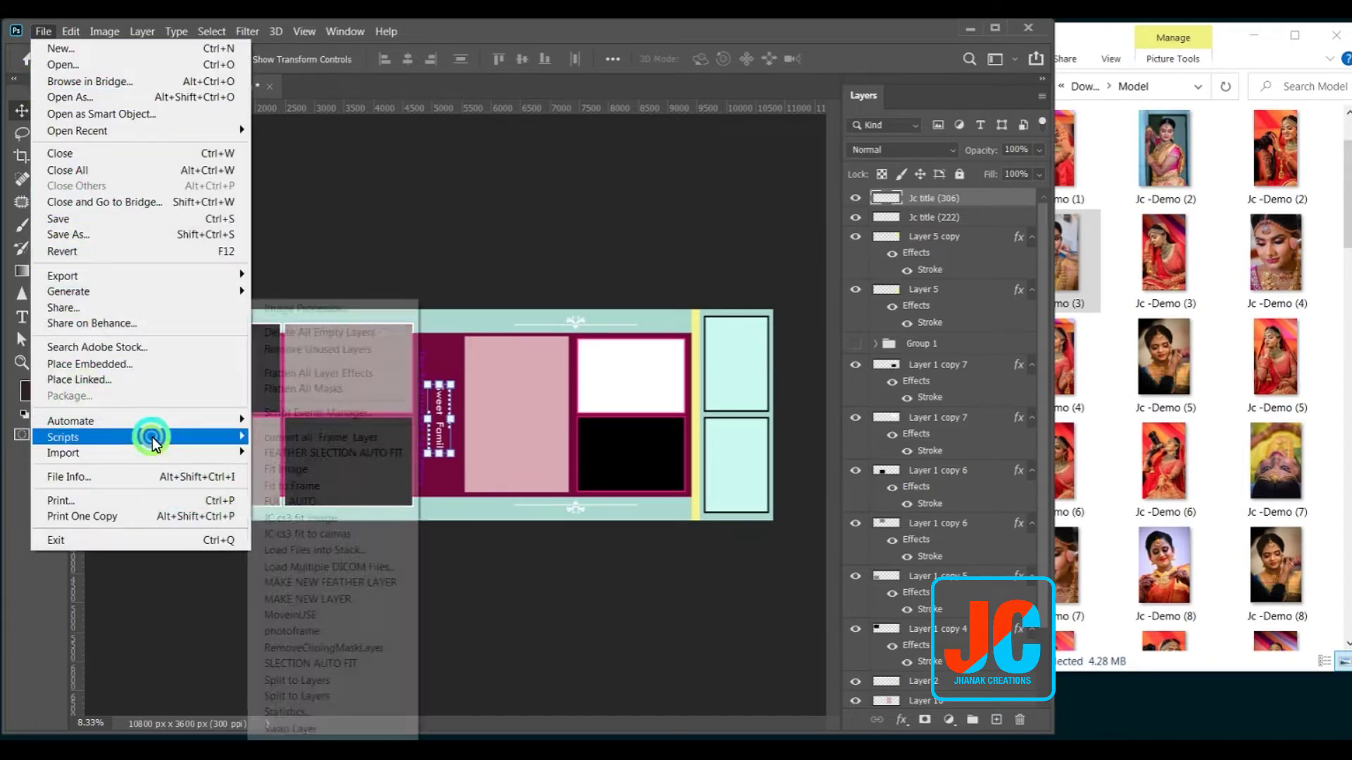
click(358, 438)
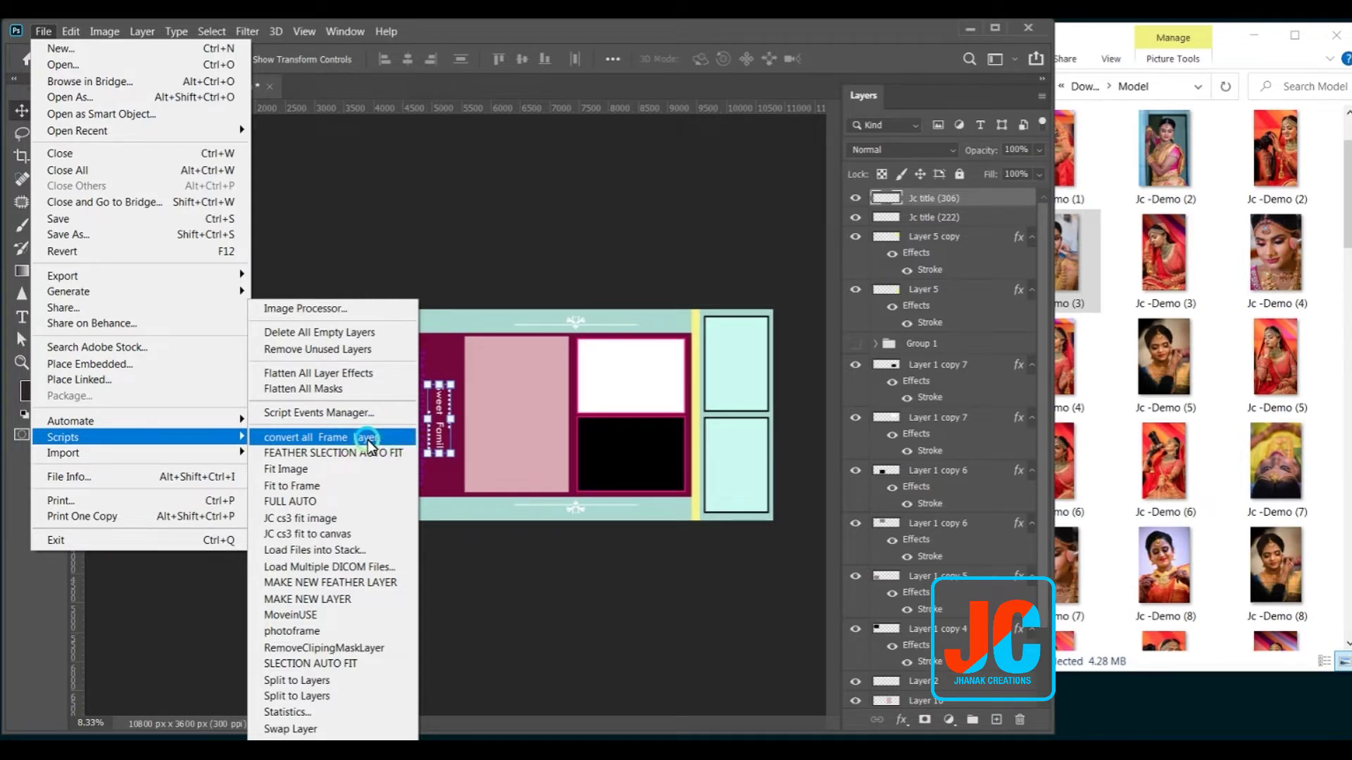
click(367, 441)
click(514, 376)
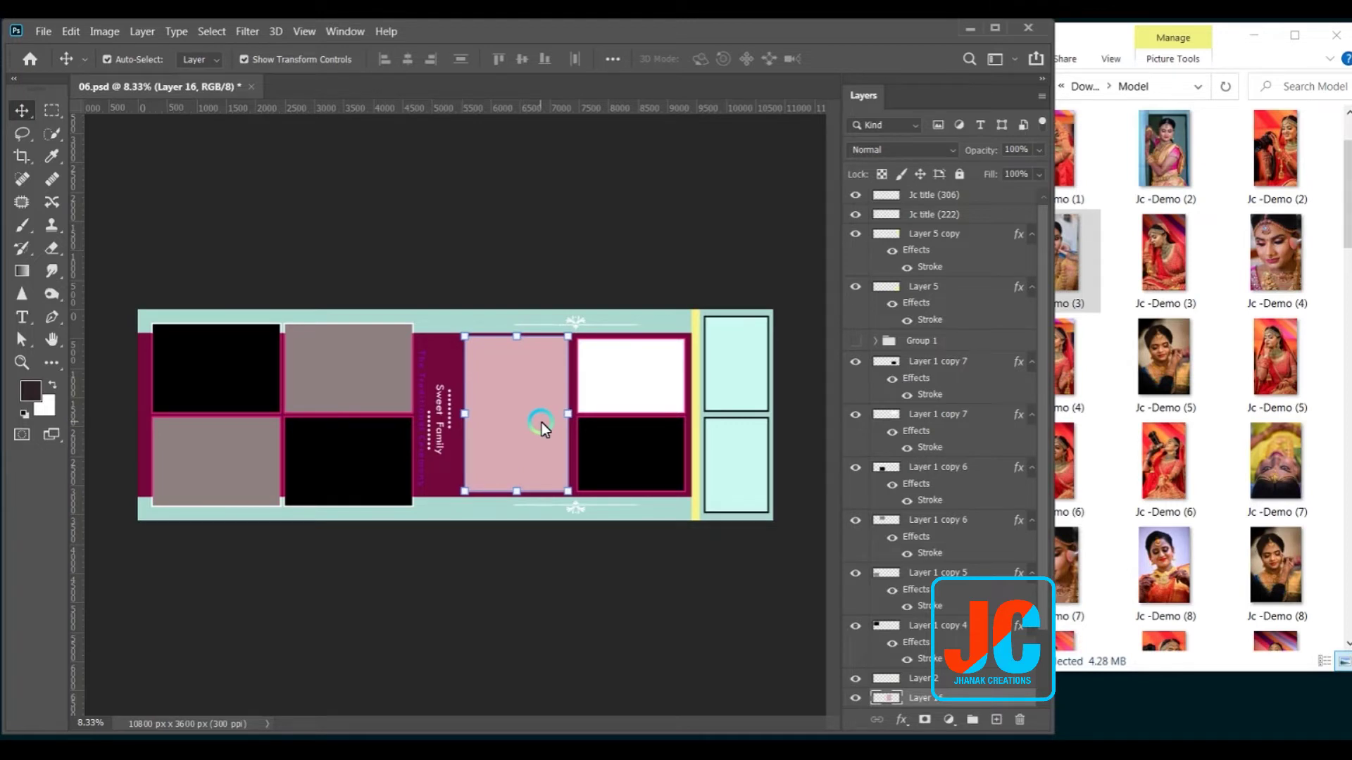
Run the convert all Frame Layer script again and select the lower-right black frame.
click(43, 31)
click(133, 437)
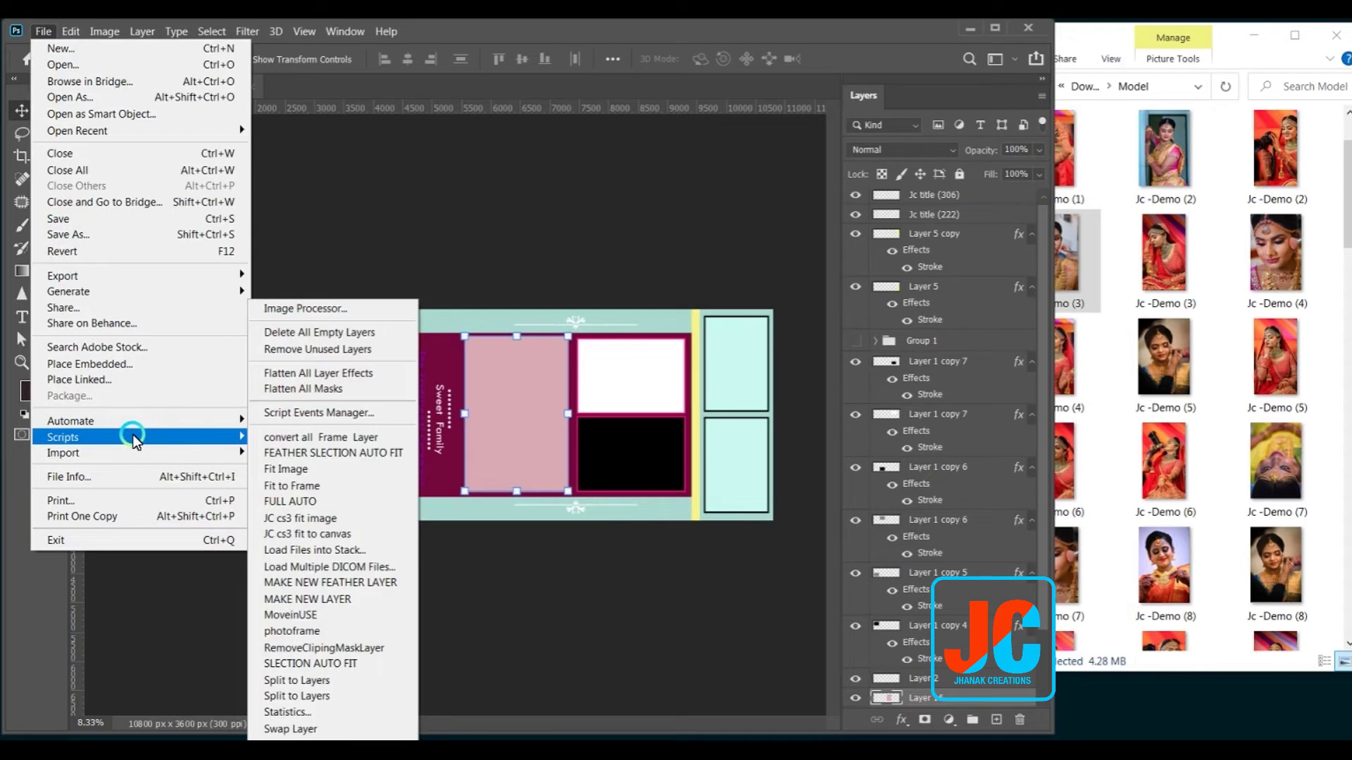
click(353, 437)
click(612, 485)
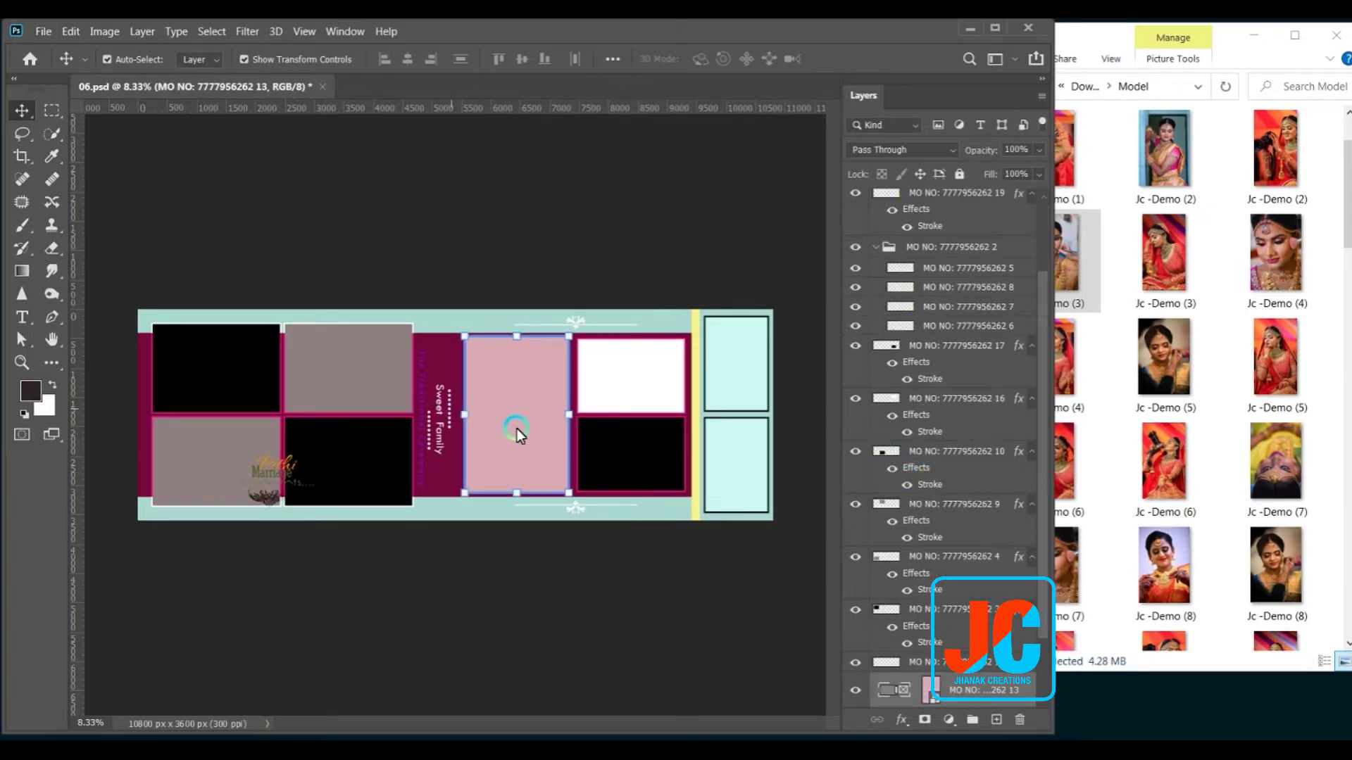
Place Jc -Demo (5) into the tall pink frame and nudge it down to frame her face.
scroll(962, 407, down, 3)
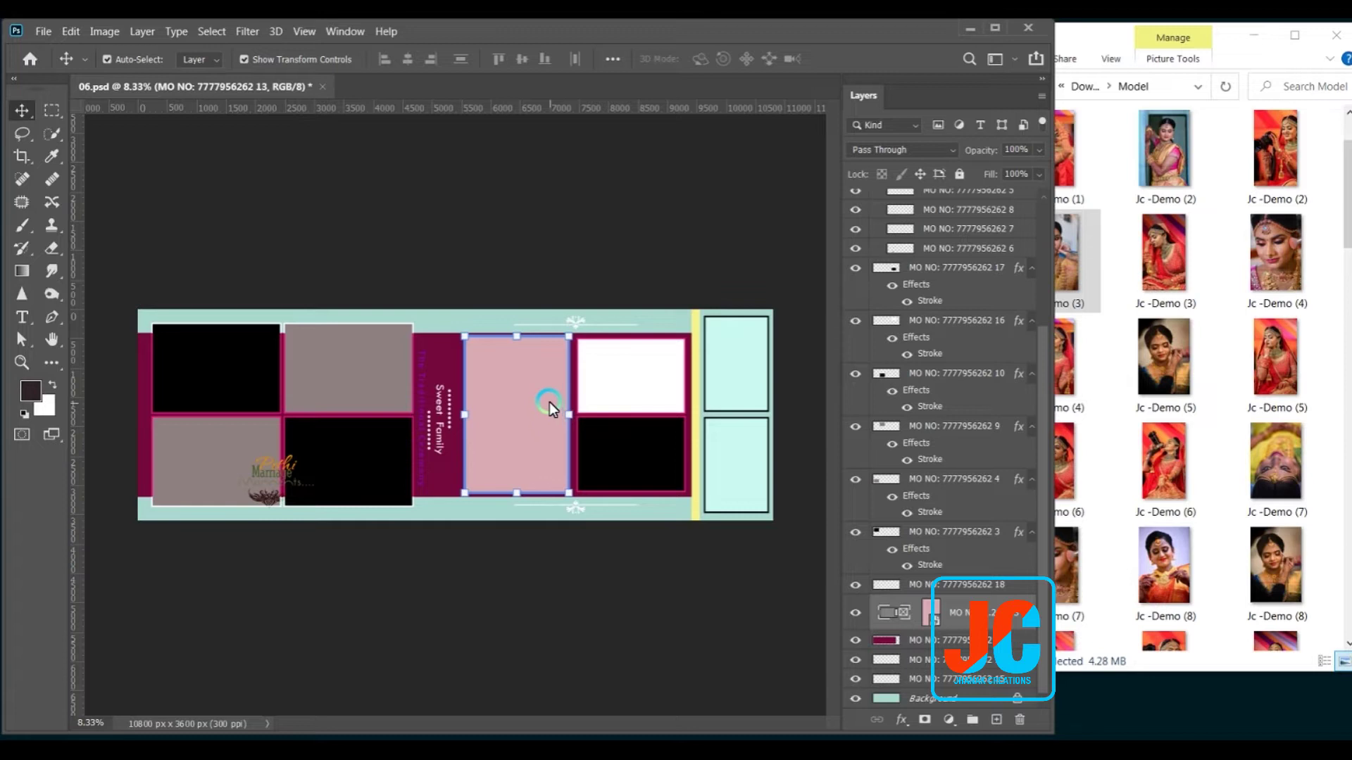
mouse_move(1173, 363)
mouse_down()
mouse_move(999, 492)
mouse_move(552, 487)
mouse_up()
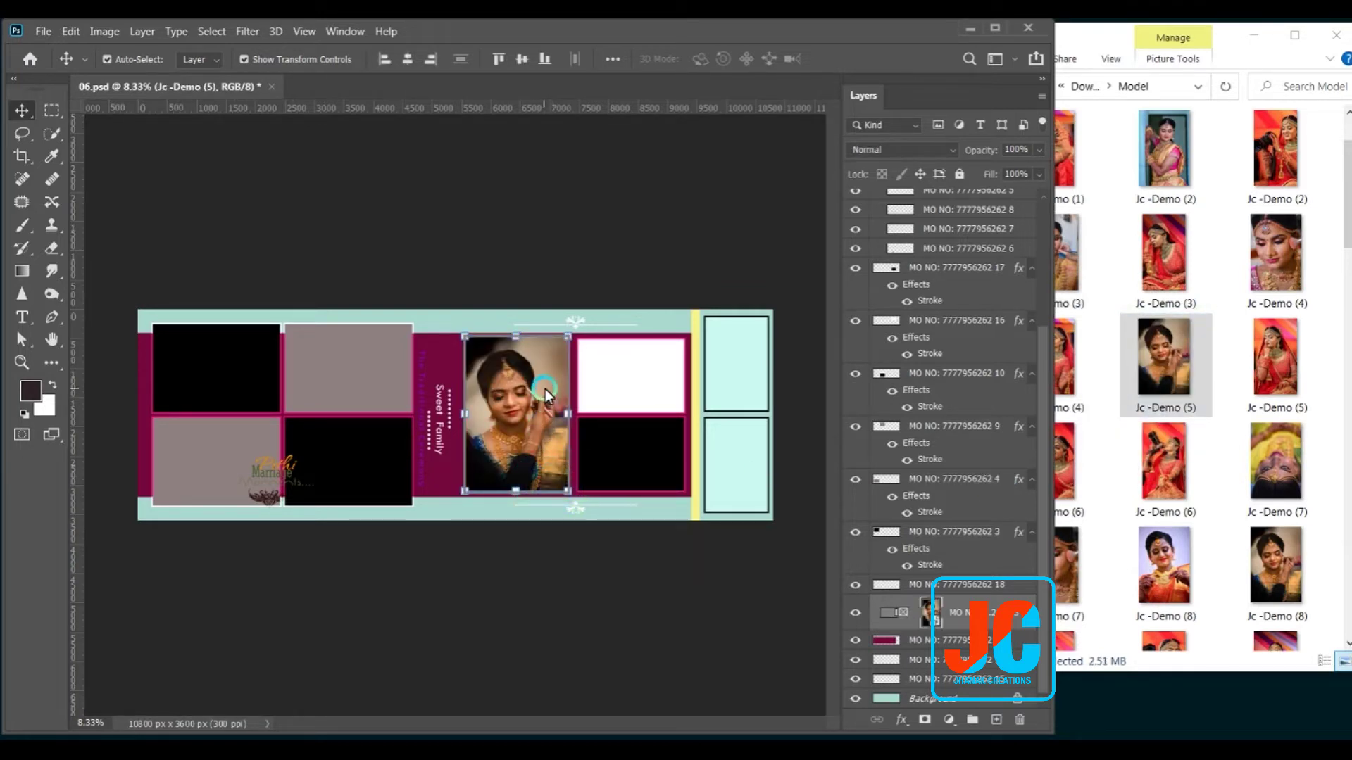
drag(551, 400, 549, 412)
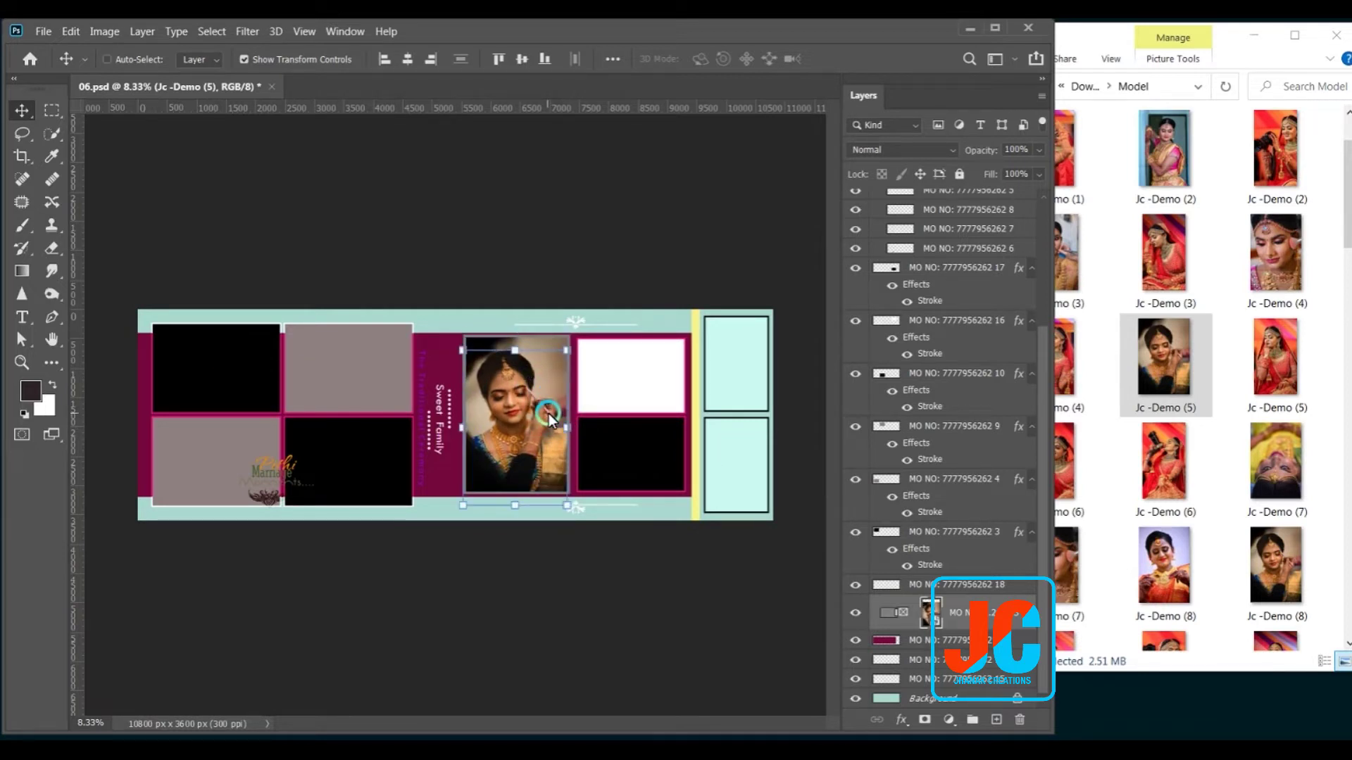
drag(549, 413, 552, 426)
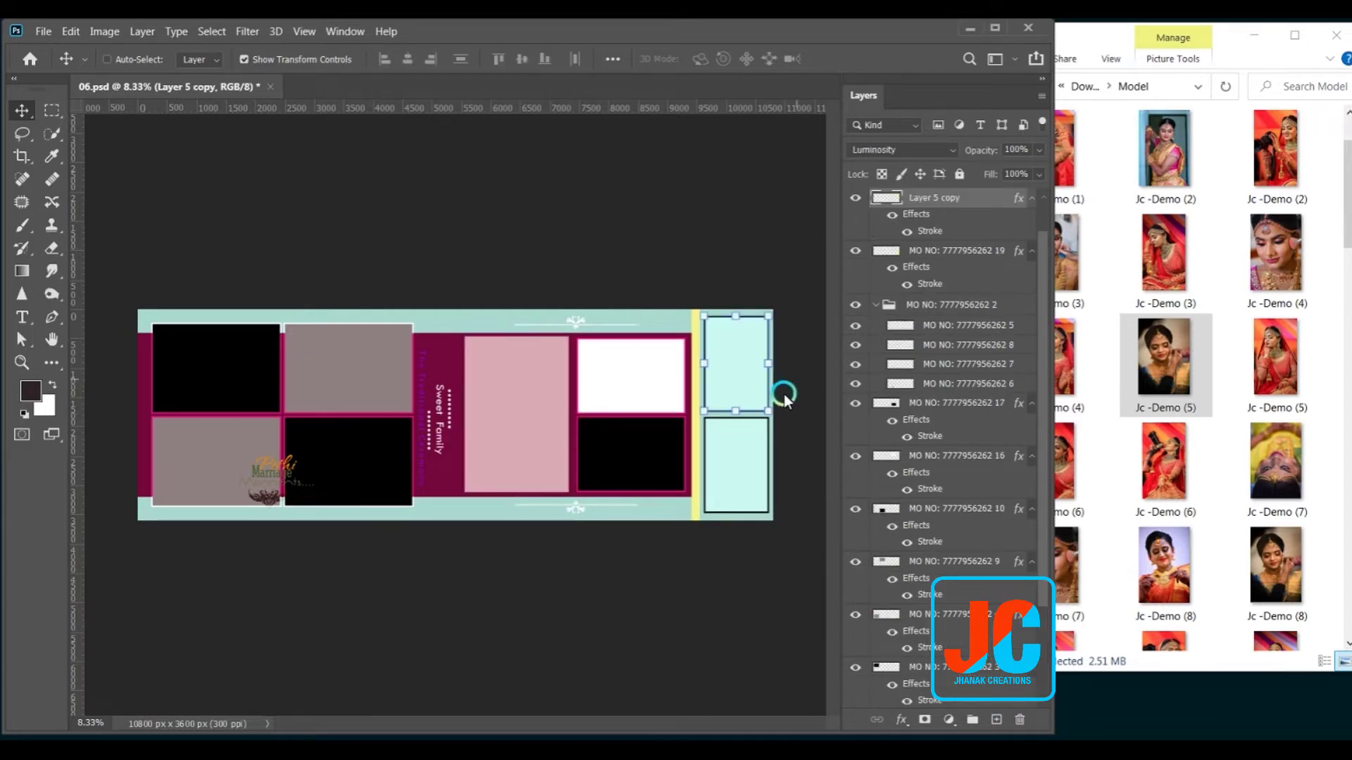
Select all the empty placeholder box layers across the left, middle and right pages.
click(285, 471)
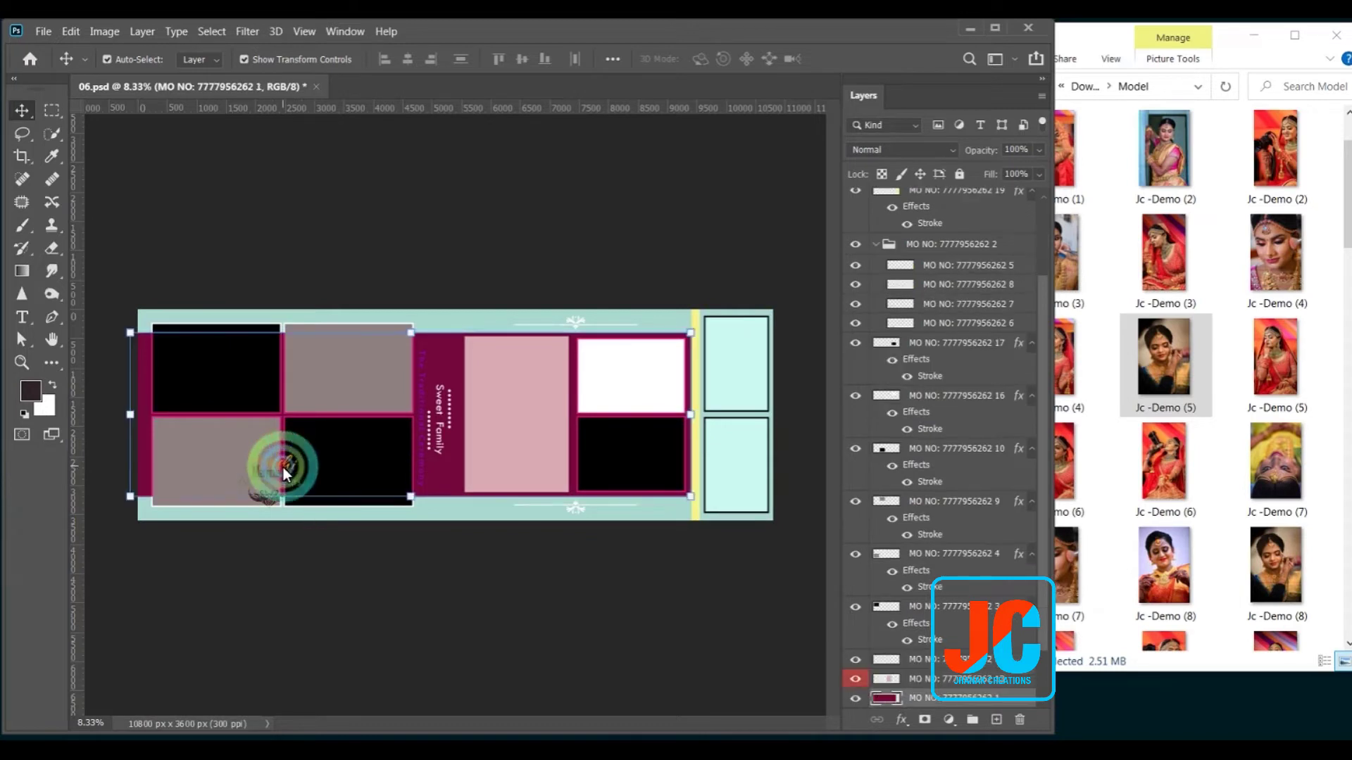
right_click(269, 501)
click(281, 506)
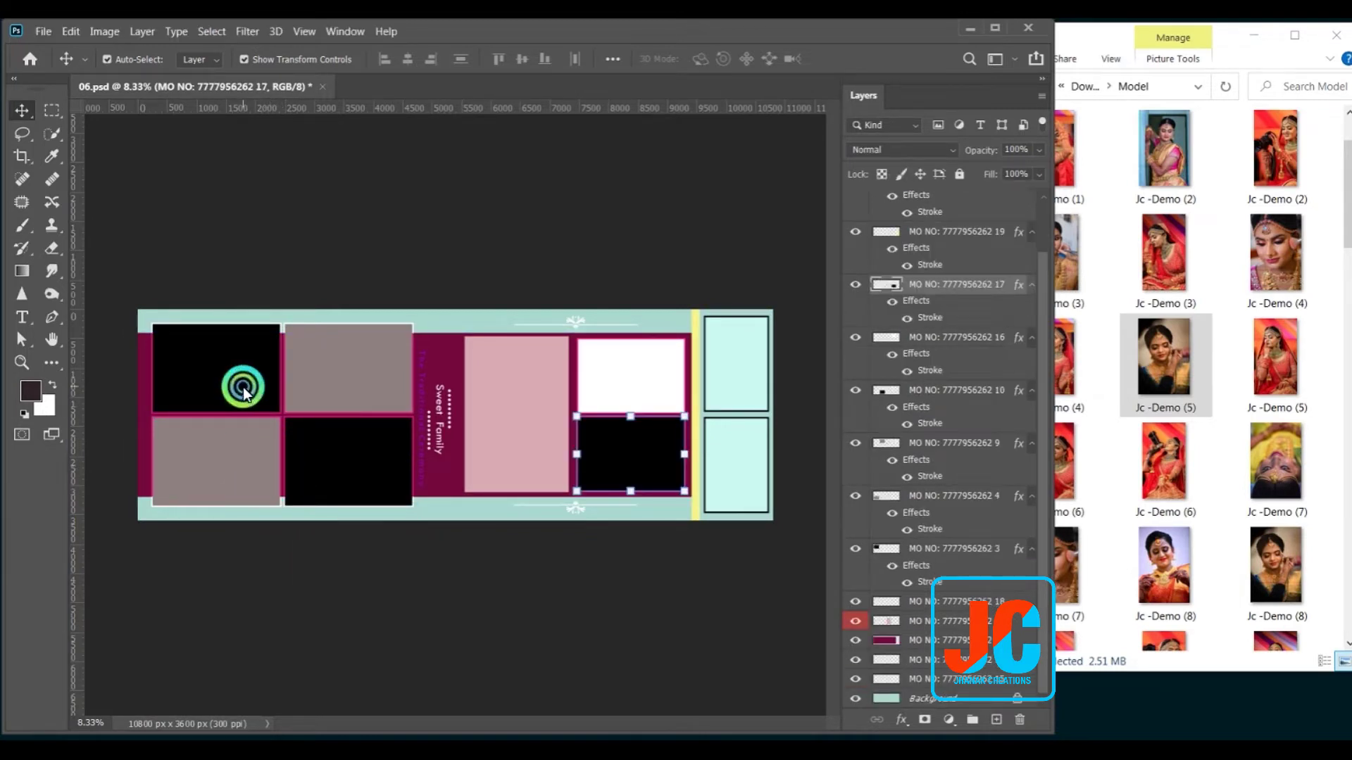
click(244, 392)
shift+click(241, 458)
shift+click(387, 476)
shift+click(374, 381)
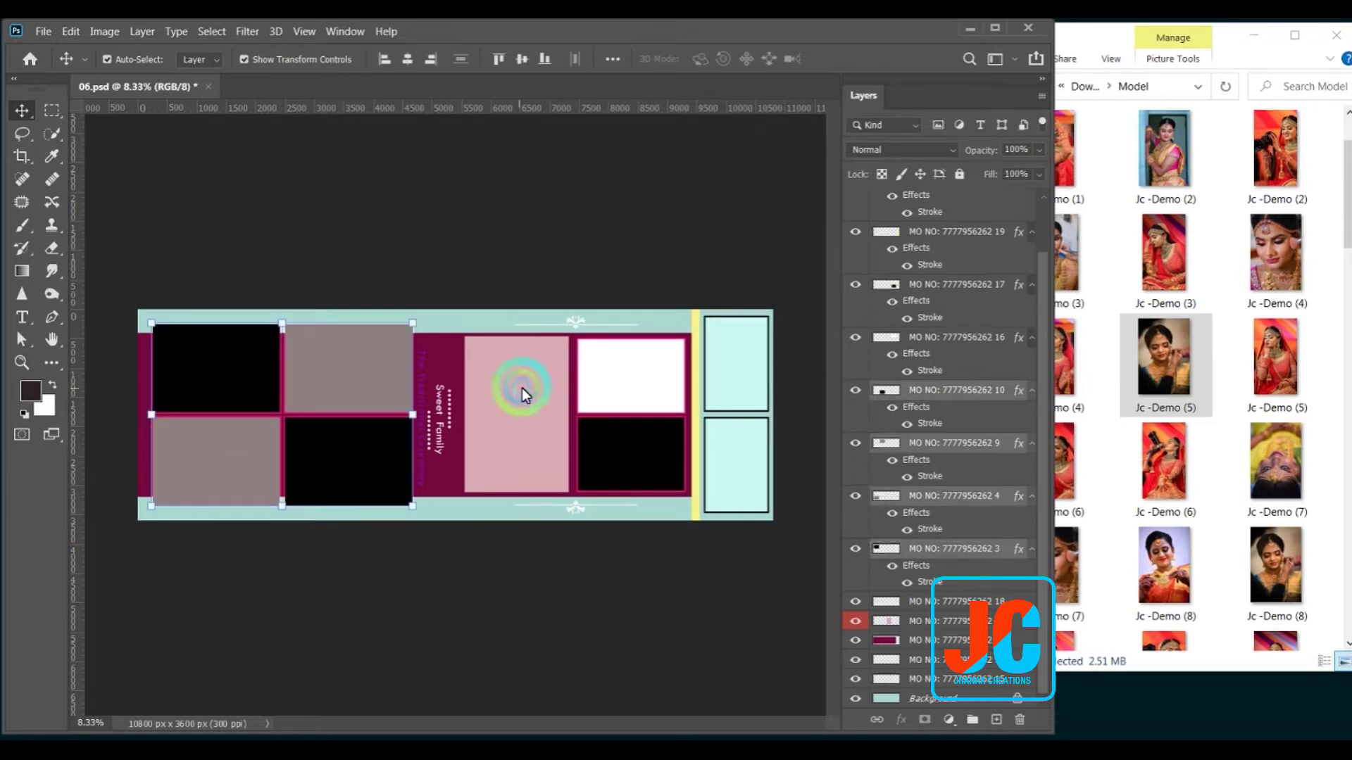
click(640, 452)
click(736, 374)
click(744, 458)
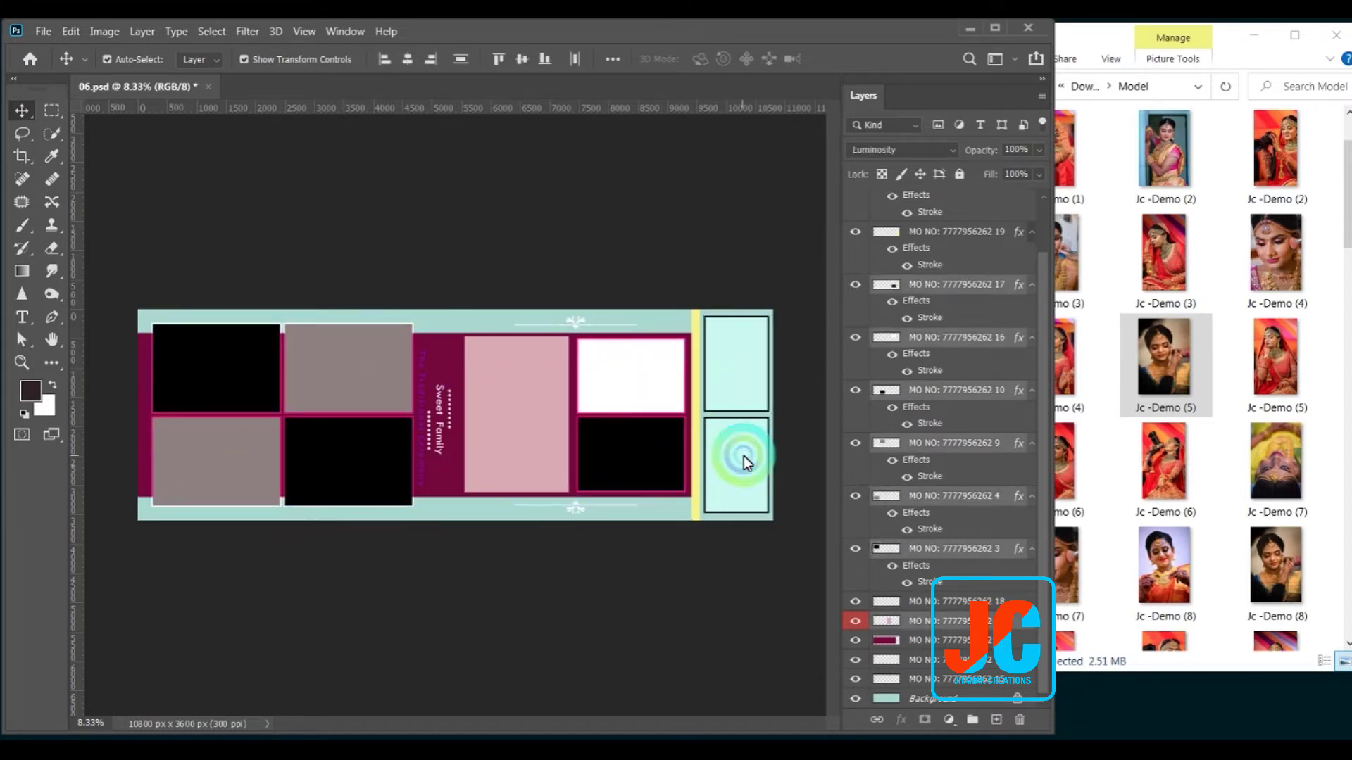
shift+click(590, 425)
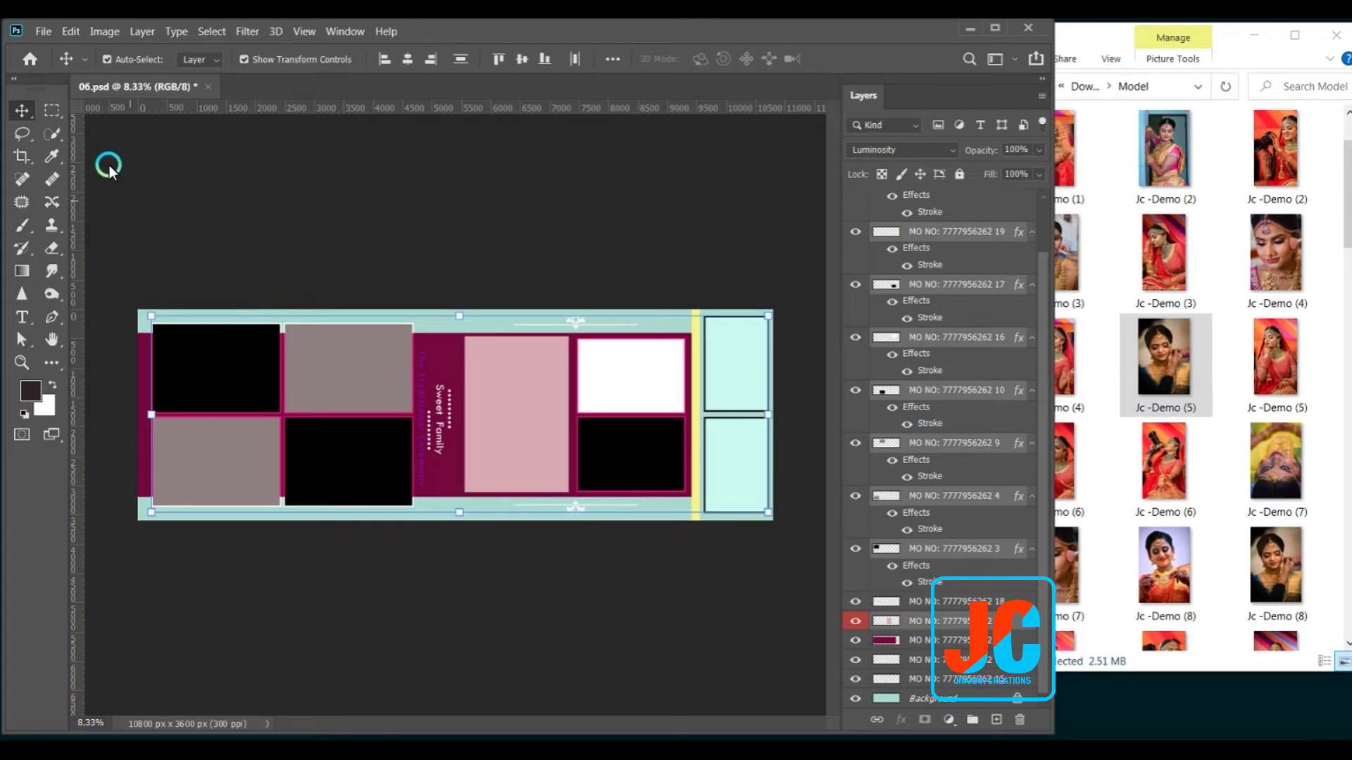
Load and run the 'convert all Frame Layer' script through File > Scripts > Browse.
click(41, 35)
click(64, 436)
click(329, 452)
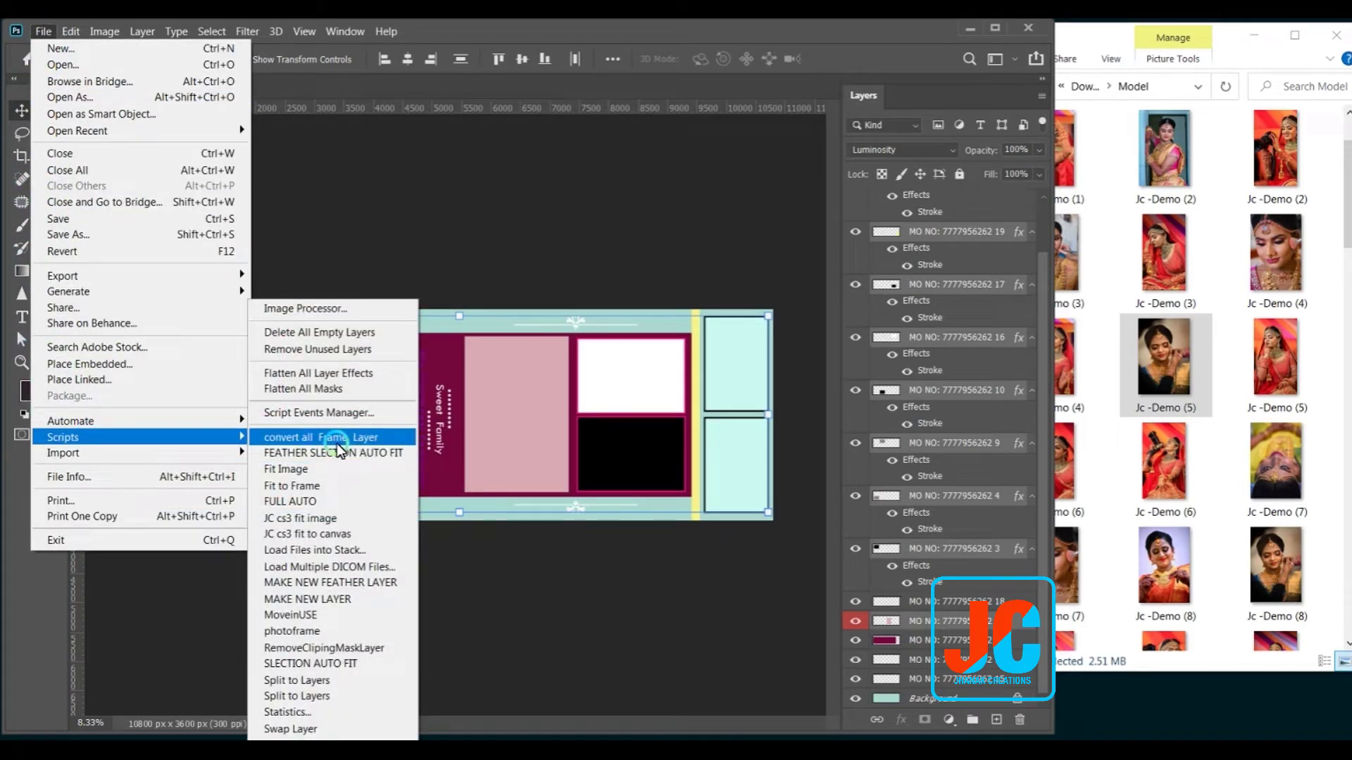
click(344, 440)
click(384, 590)
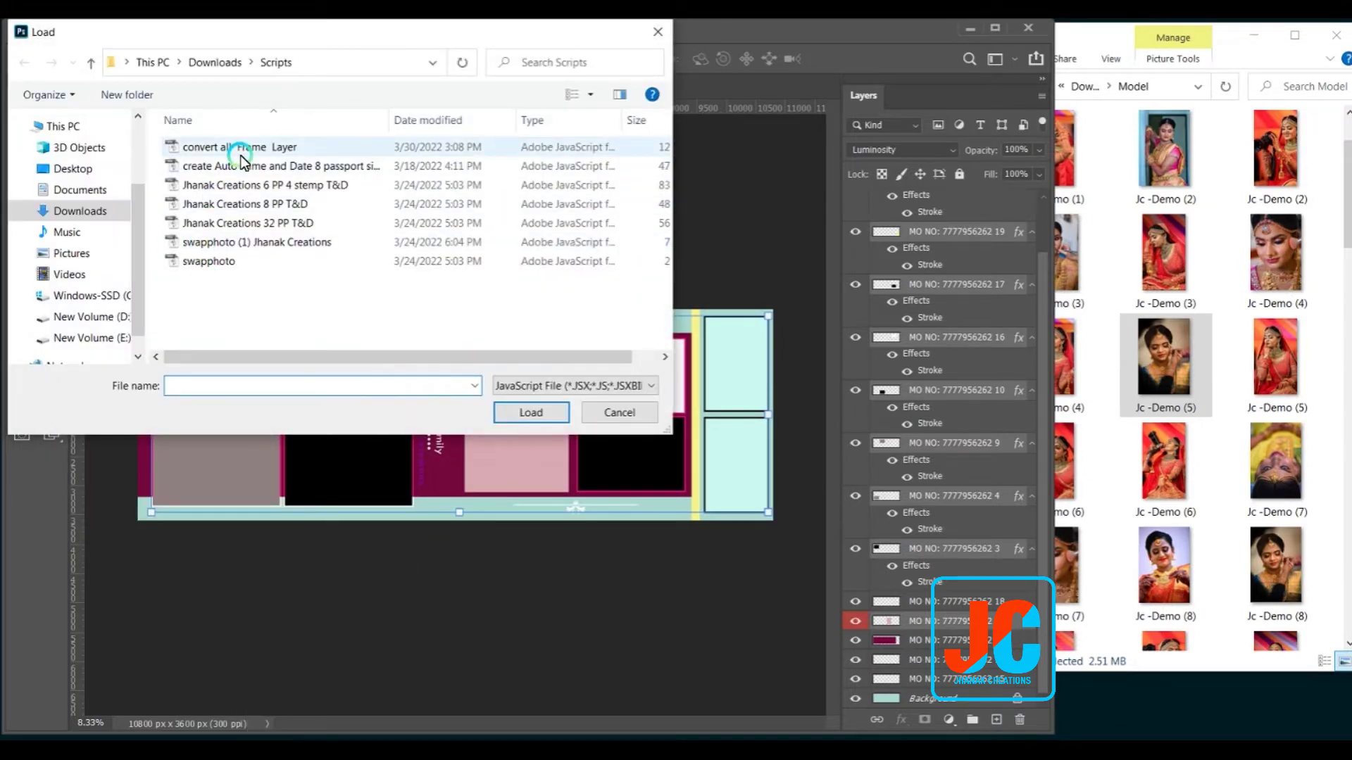
click(243, 147)
click(558, 412)
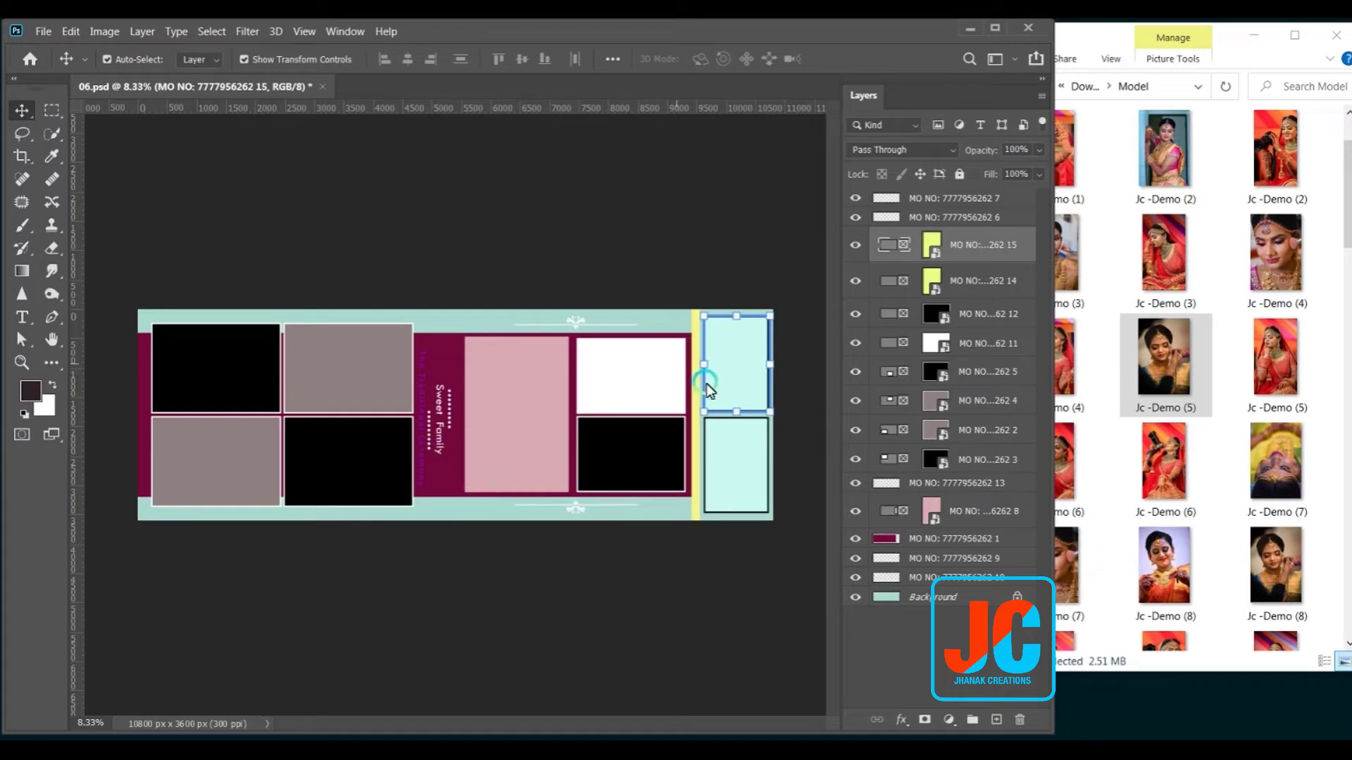
Fill the top-left, top-middle, bottom-middle and pink frames, including Jc -Demo (42) and (40).
scroll(1337, 372, down, 5)
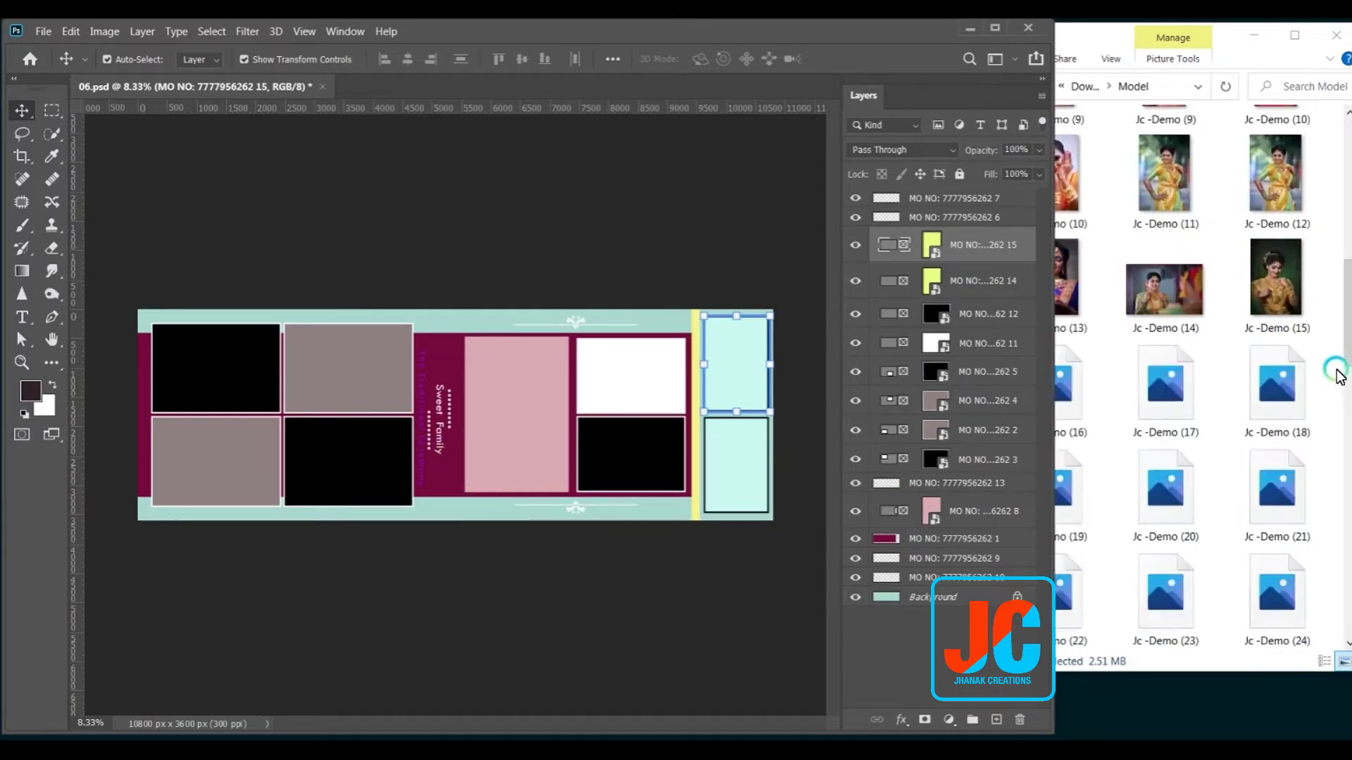
click(1080, 42)
scroll(1266, 164, down, 5)
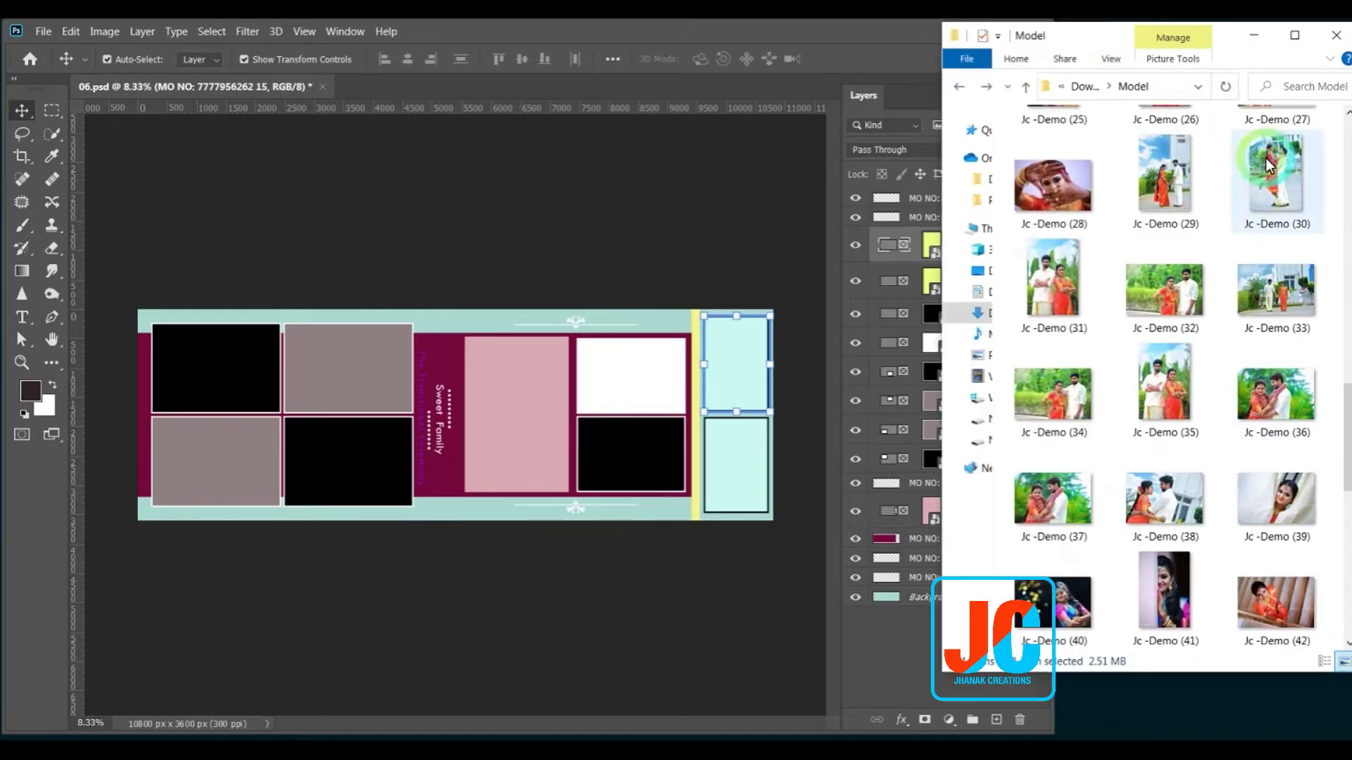
drag(1053, 394, 215, 391)
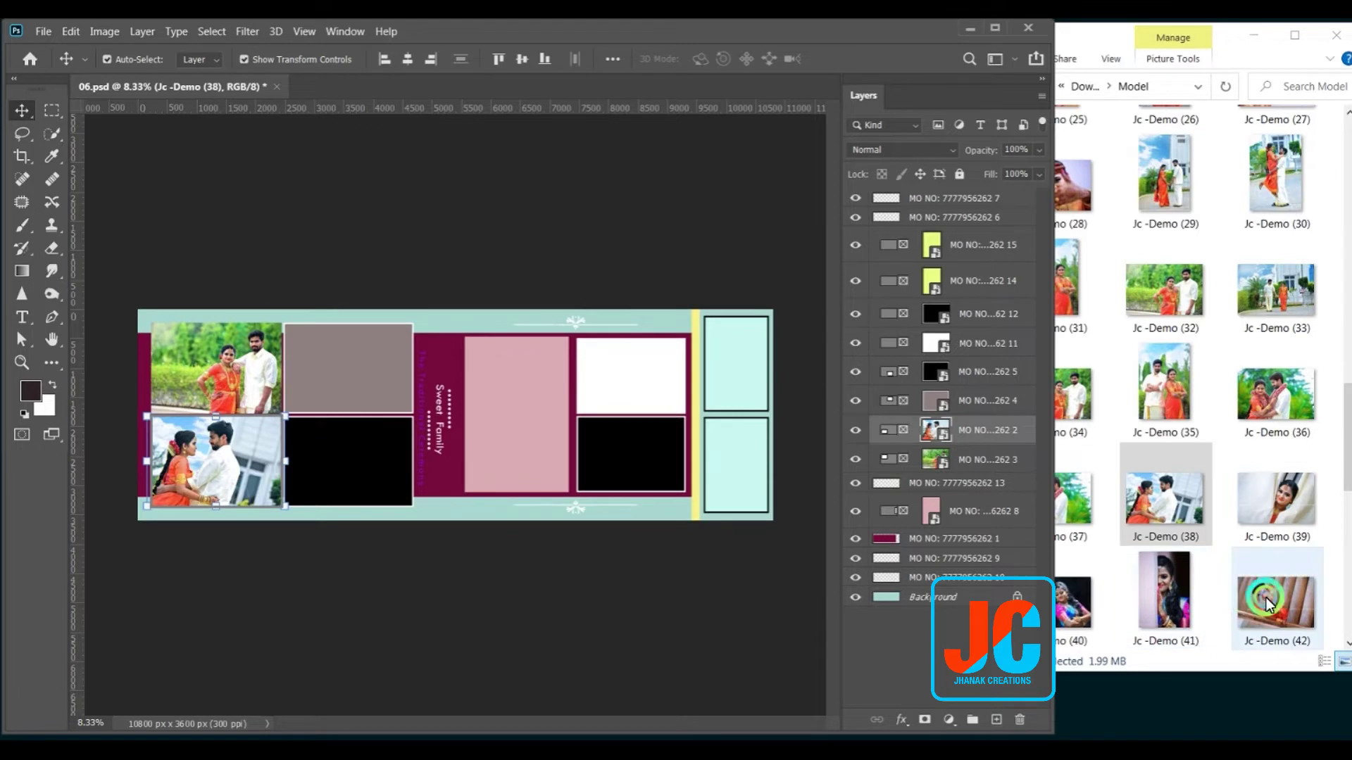
drag(1265, 604, 340, 380)
click(1144, 595)
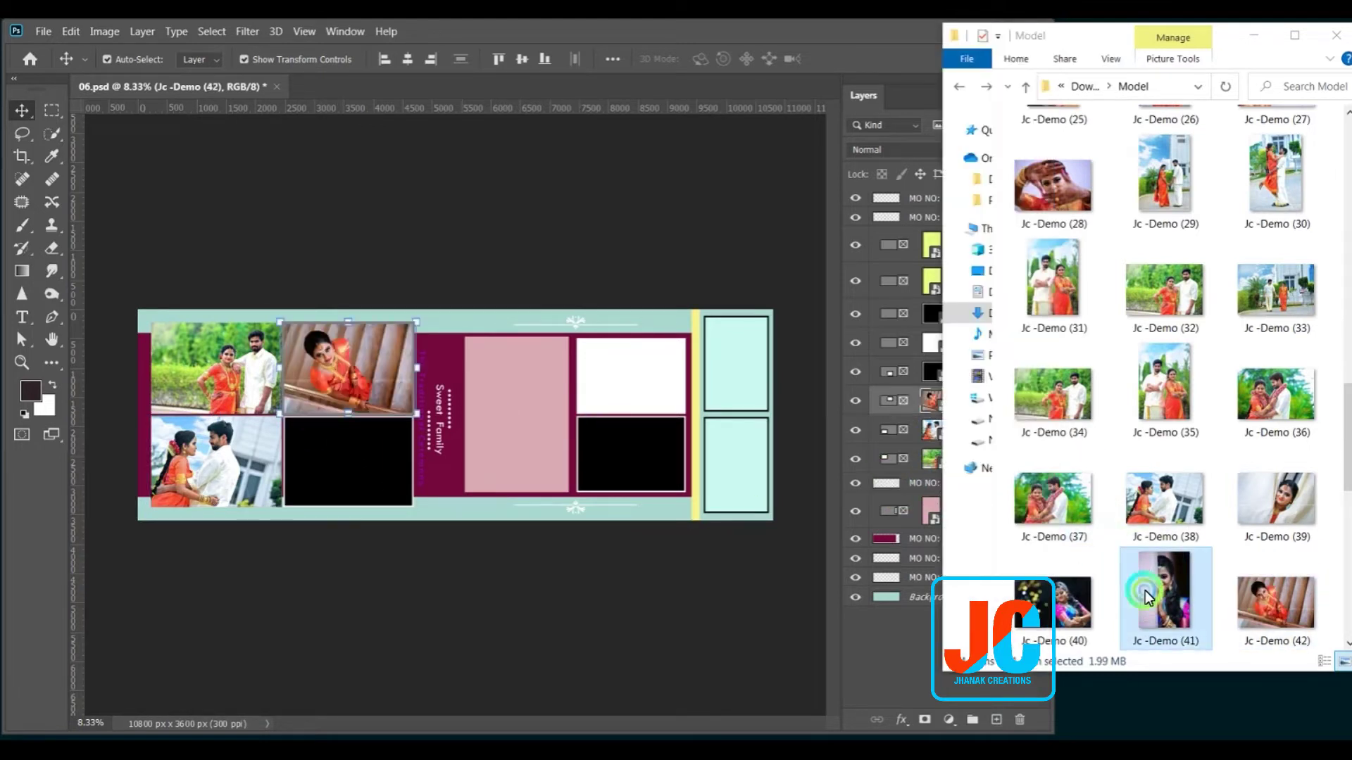
drag(1144, 595, 352, 468)
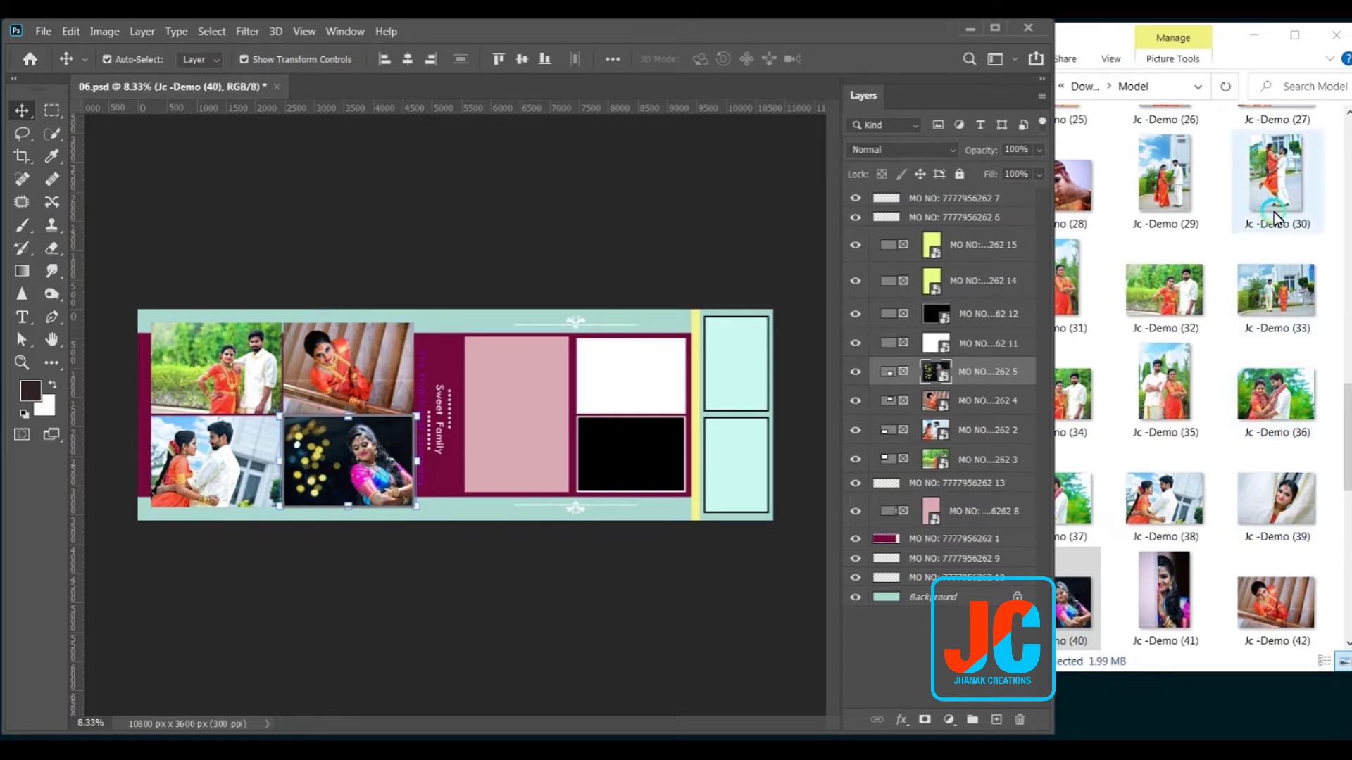
drag(1274, 218, 521, 445)
Fill the two narrow right frames with Jc -Demo (23) and Jc -Demo (24).
scroll(1188, 430, up, 3)
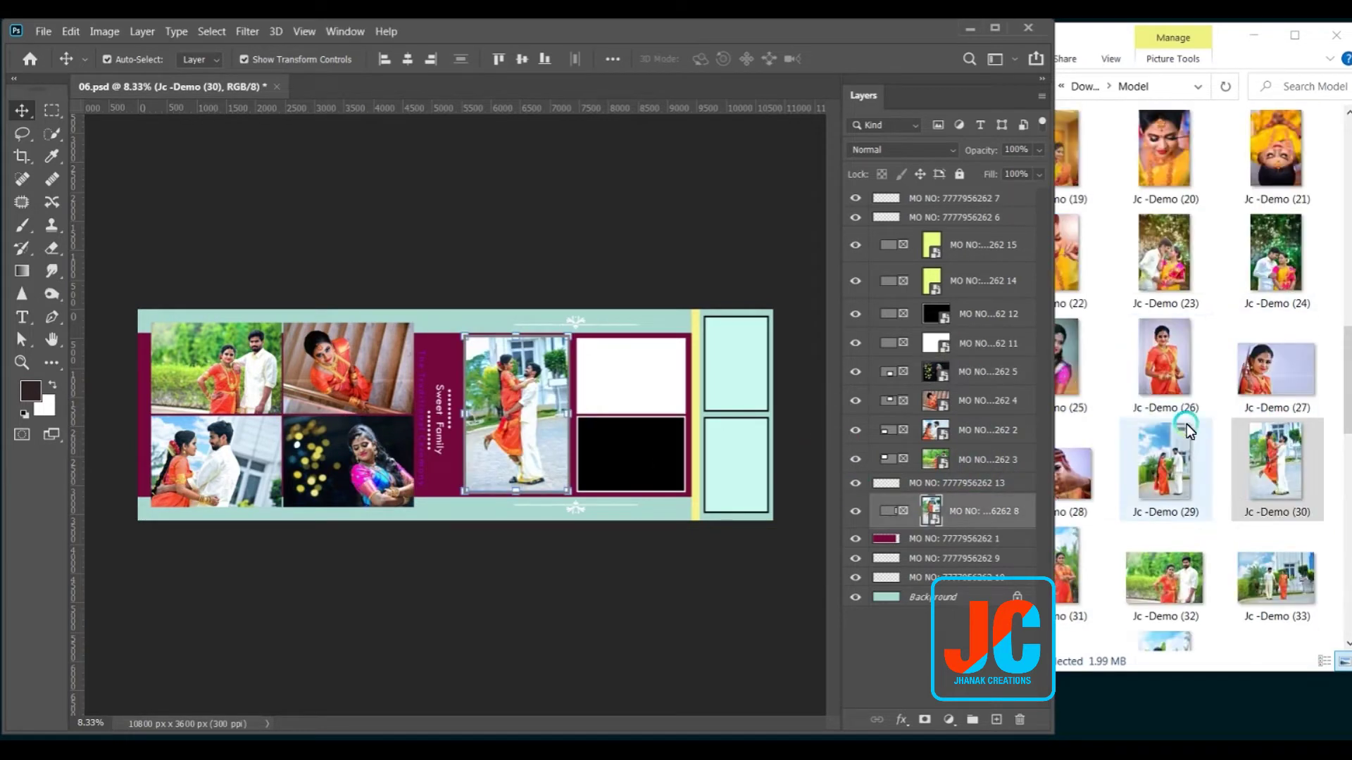
drag(1165, 253, 778, 365)
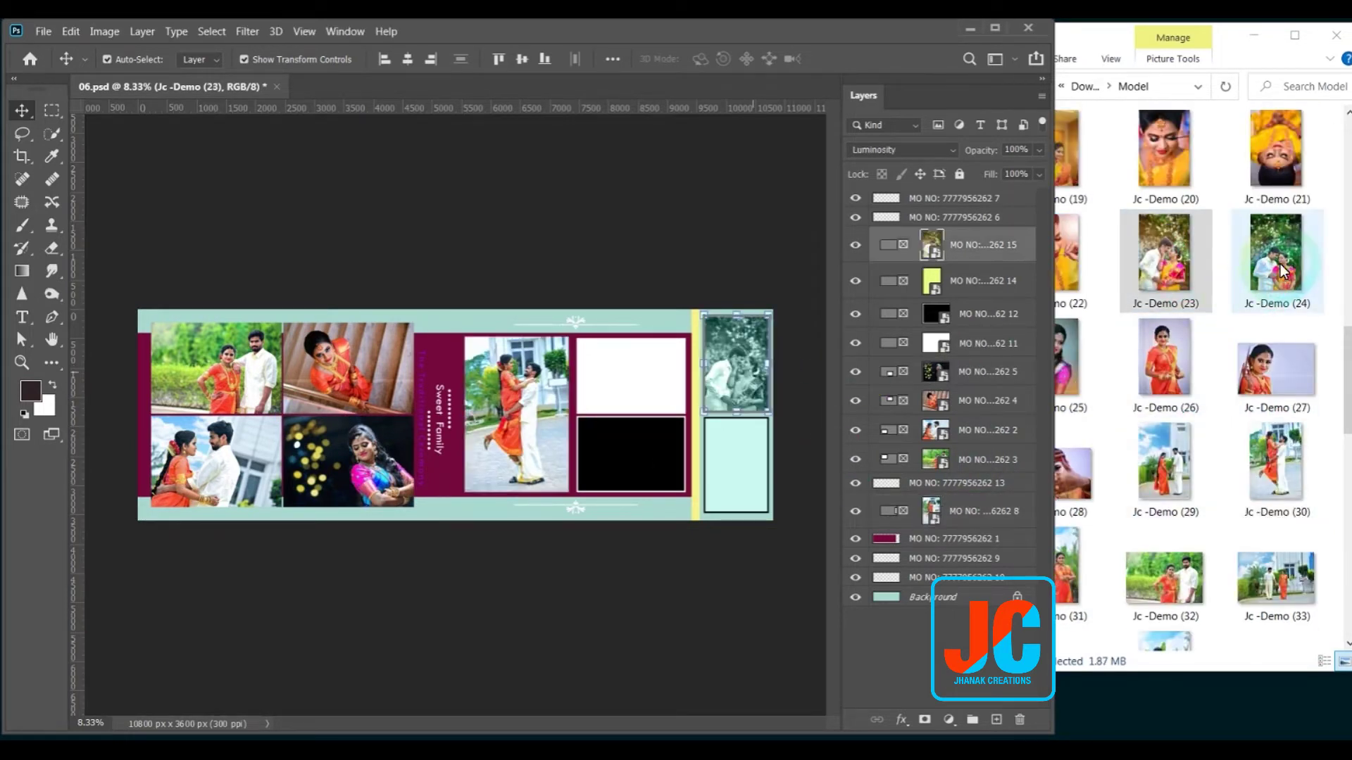
drag(1278, 275, 743, 496)
click(748, 431)
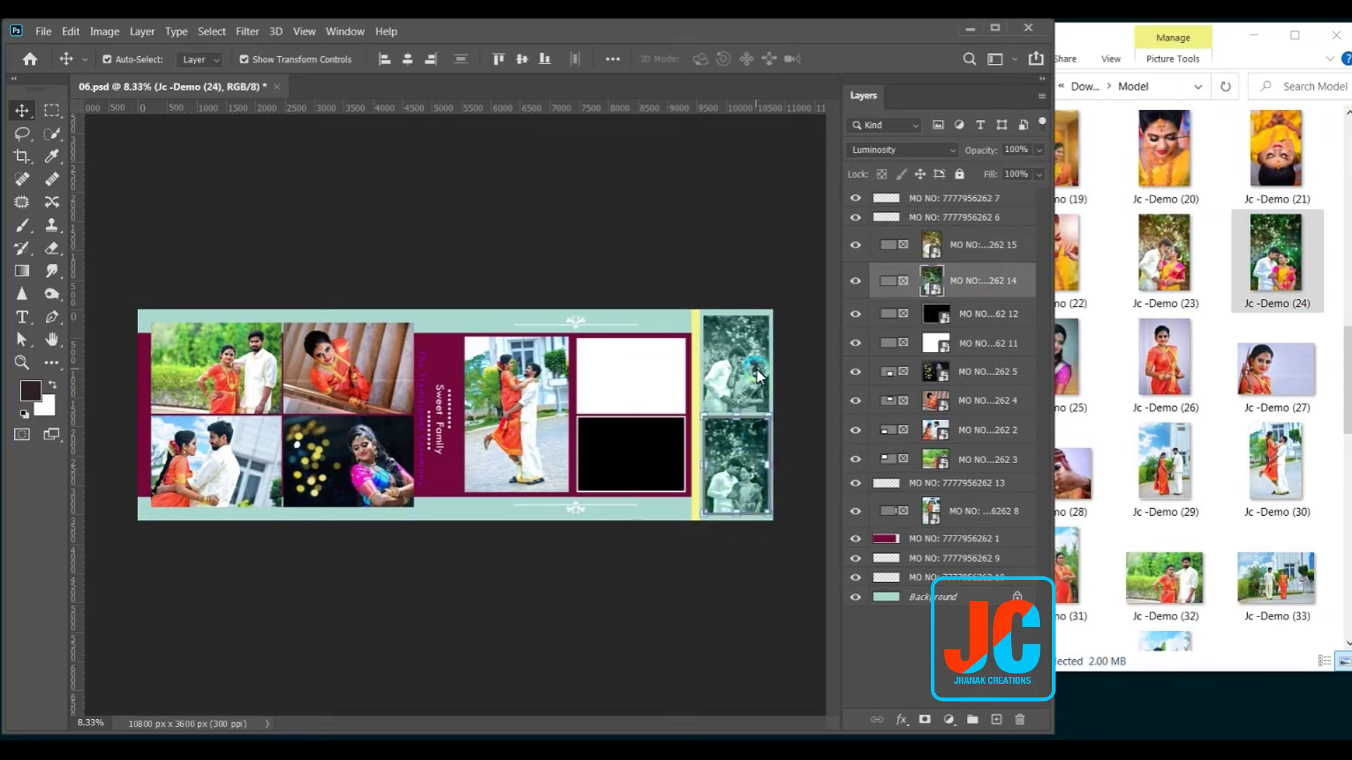
Fill the upper and lower white-panel frames with photos and zoom to check the spread.
scroll(1197, 317, up, 3)
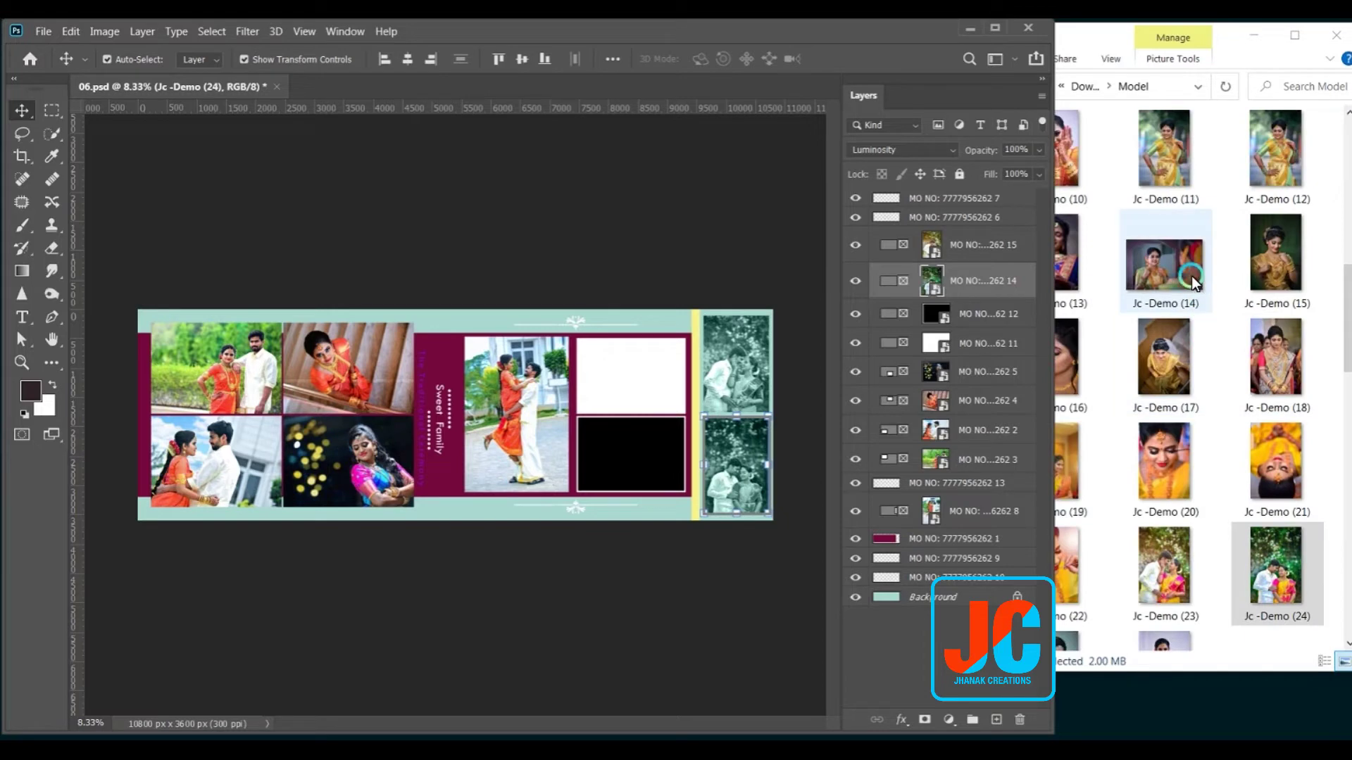
scroll(1190, 317, up, 3)
drag(1169, 574, 623, 405)
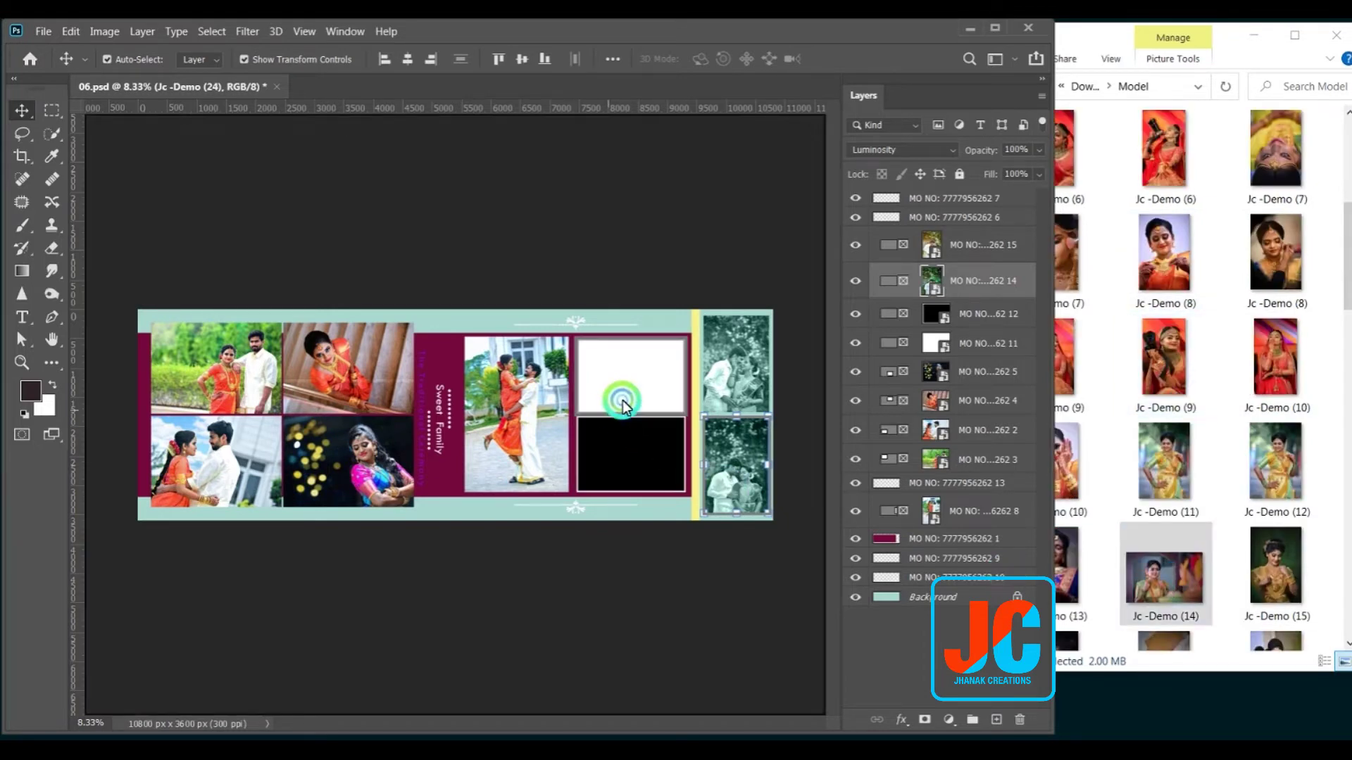
scroll(1239, 545, down, 6)
click(1181, 449)
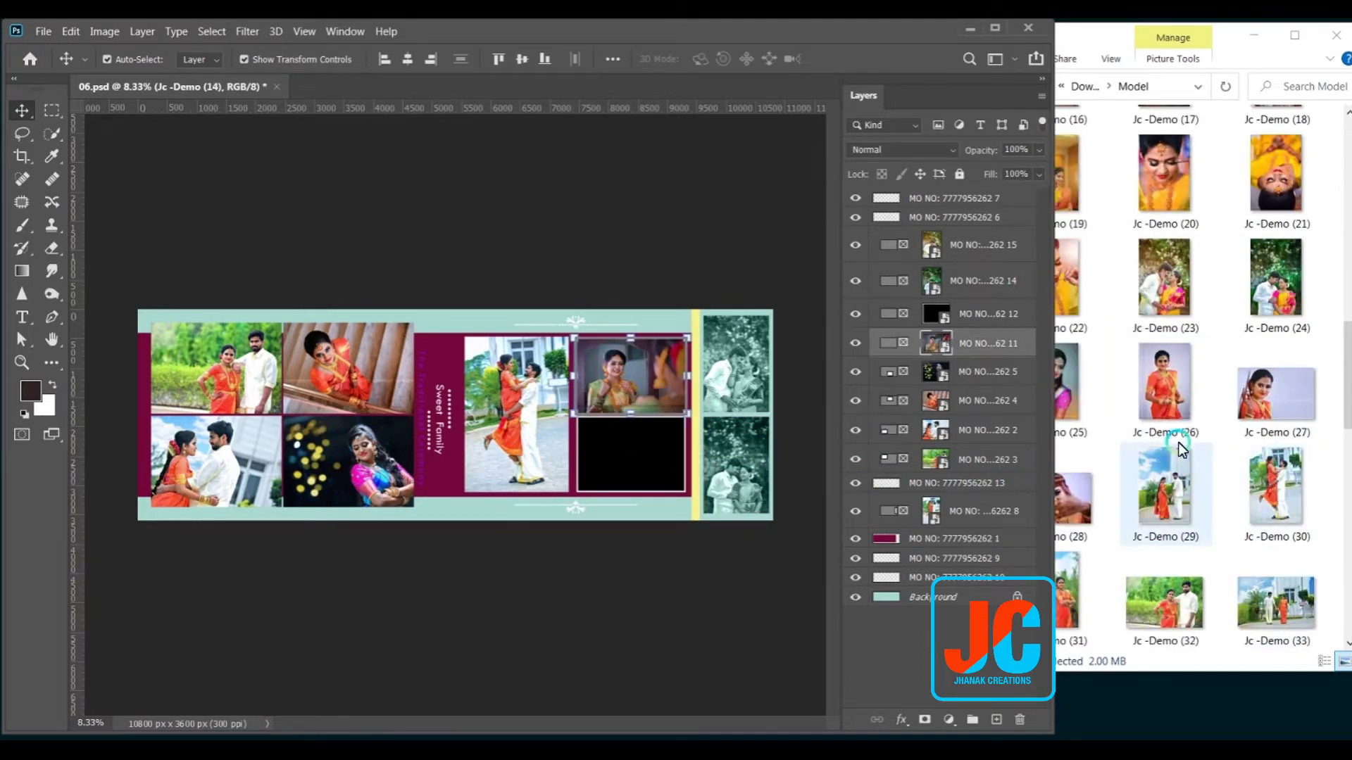
scroll(1162, 422, up, 2)
click(1098, 35)
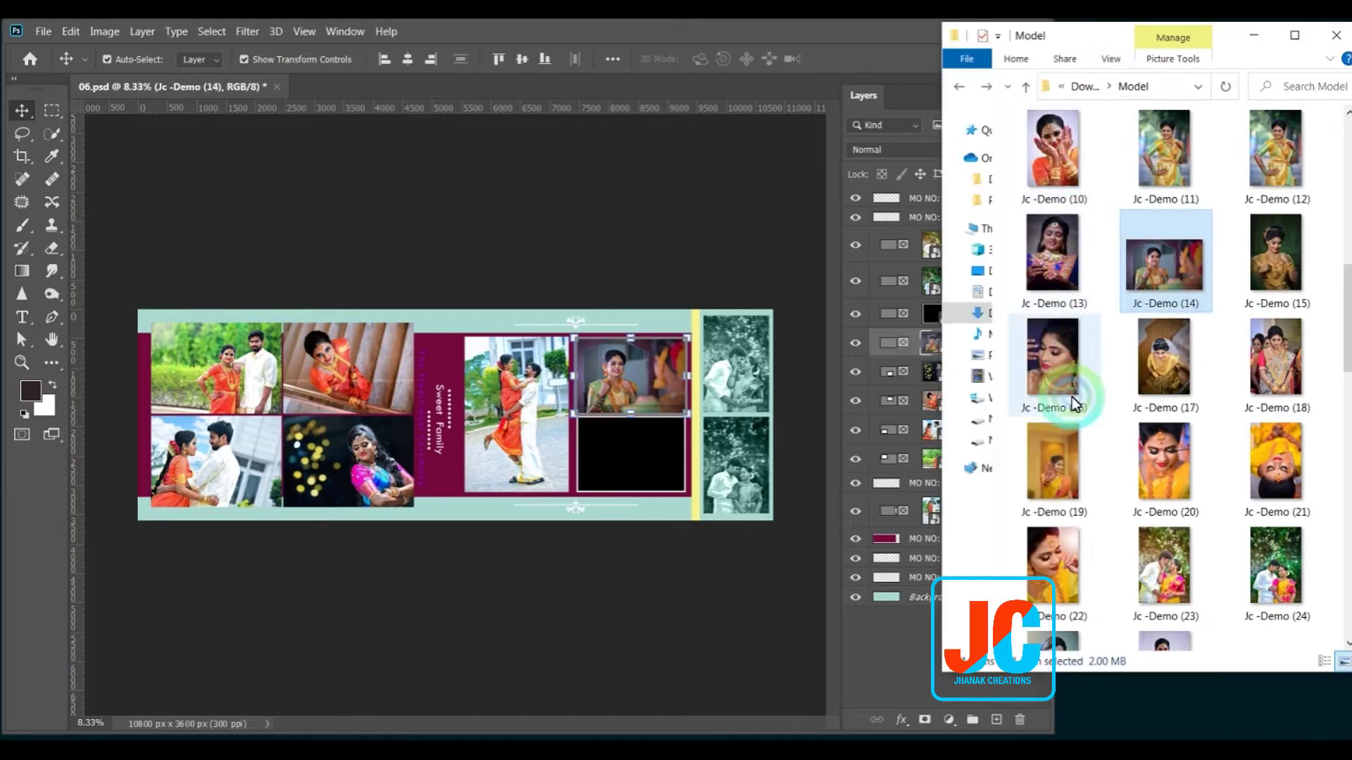
scroll(1131, 504, down, 3)
mouse_move(1054, 496)
mouse_down()
mouse_move(581, 501)
mouse_move(626, 469)
mouse_up()
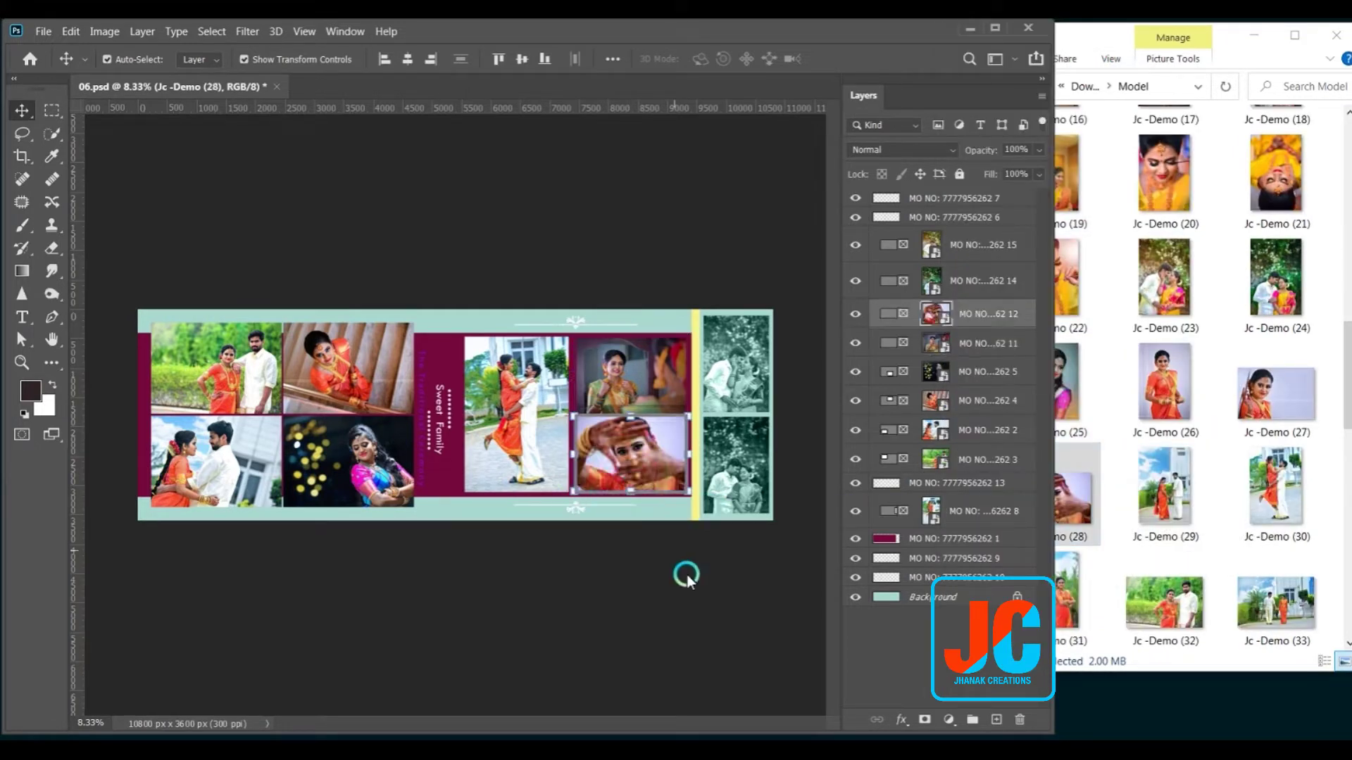
click(699, 629)
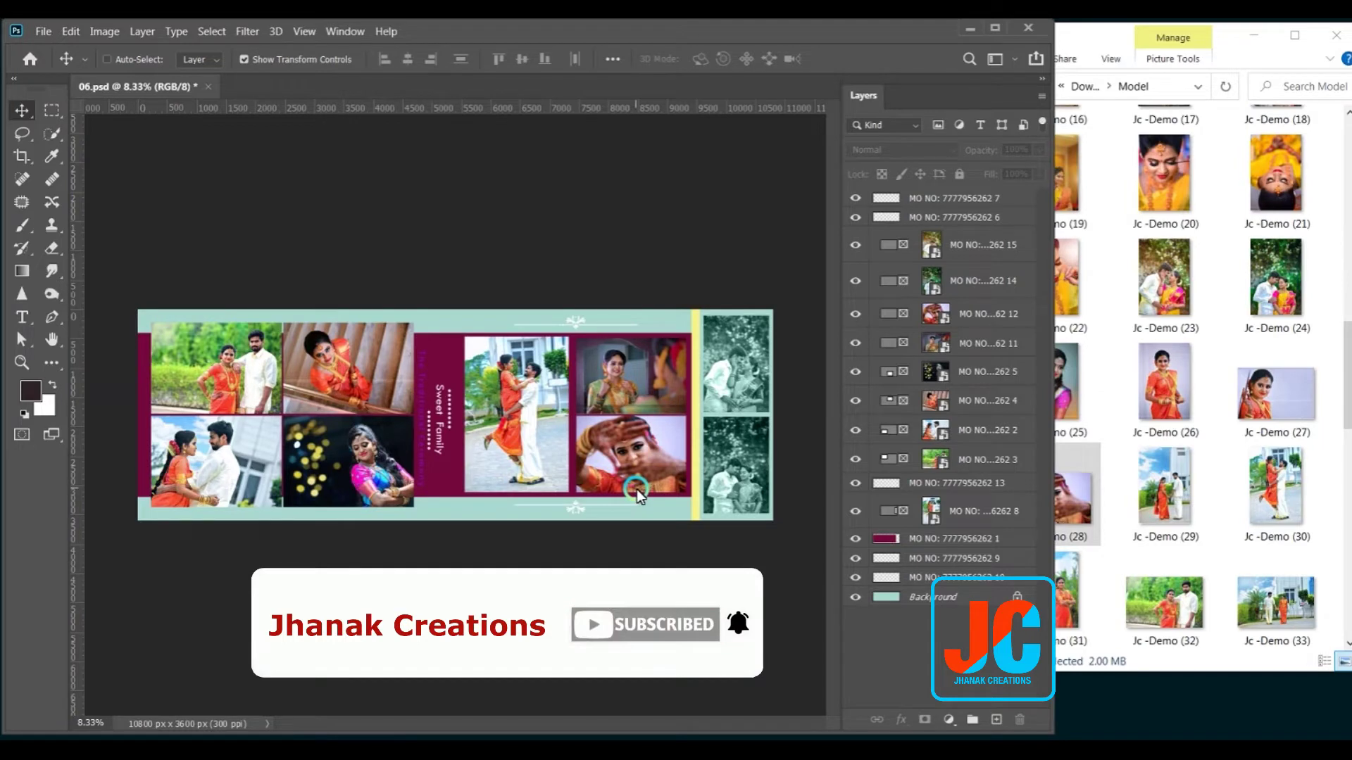
key(ctrl+plus)
key(ctrl+minus)
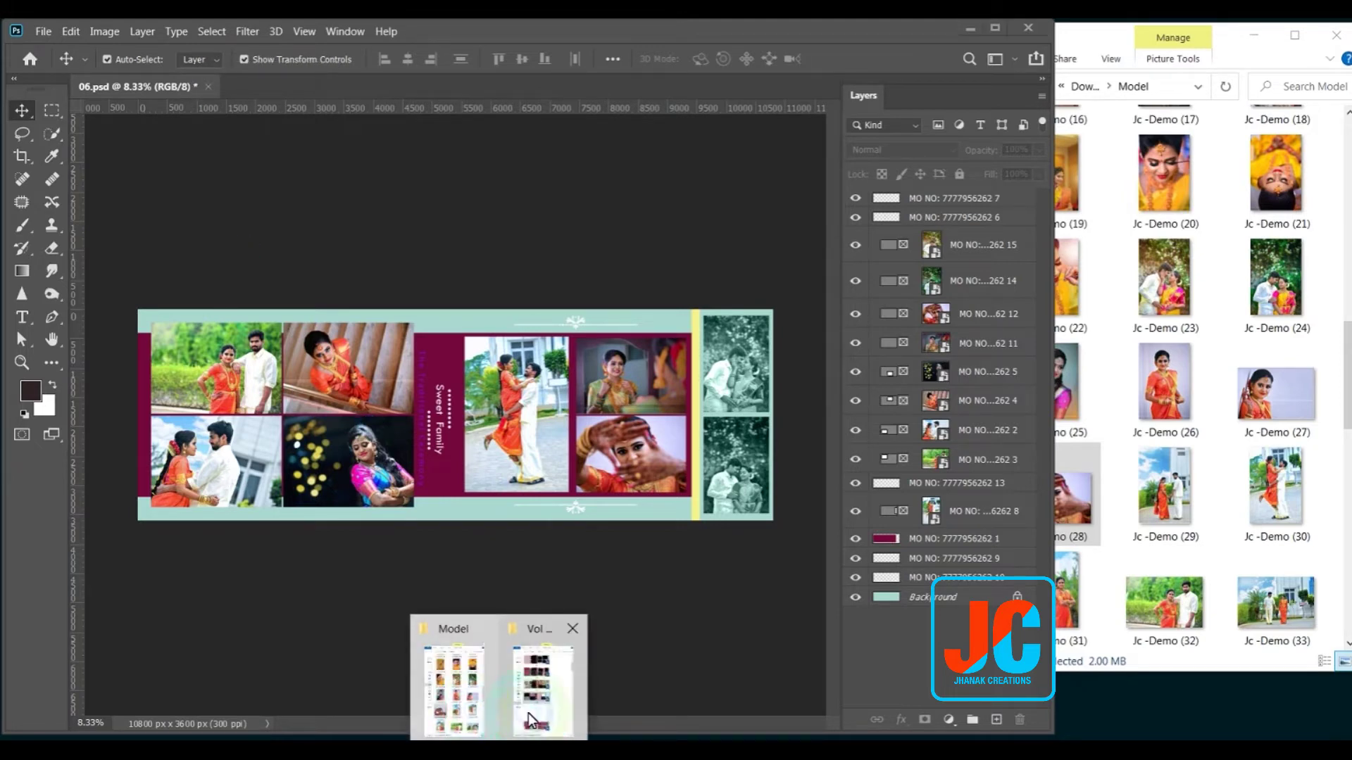
Restore the template folder window and browse Vol -- 003 before returning to Jan 2022.
click(531, 688)
scroll(871, 422, down, 3)
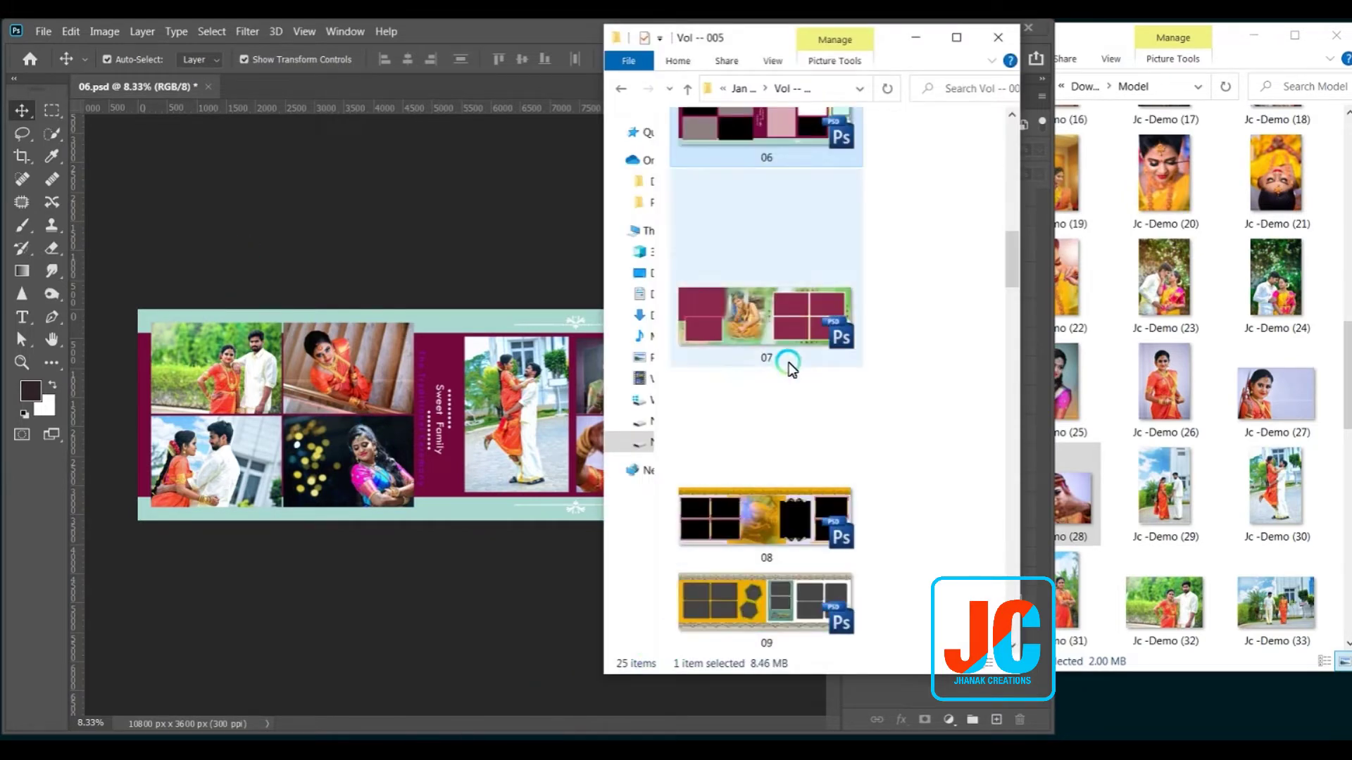
scroll(790, 362, down, 5)
key(alt+Left)
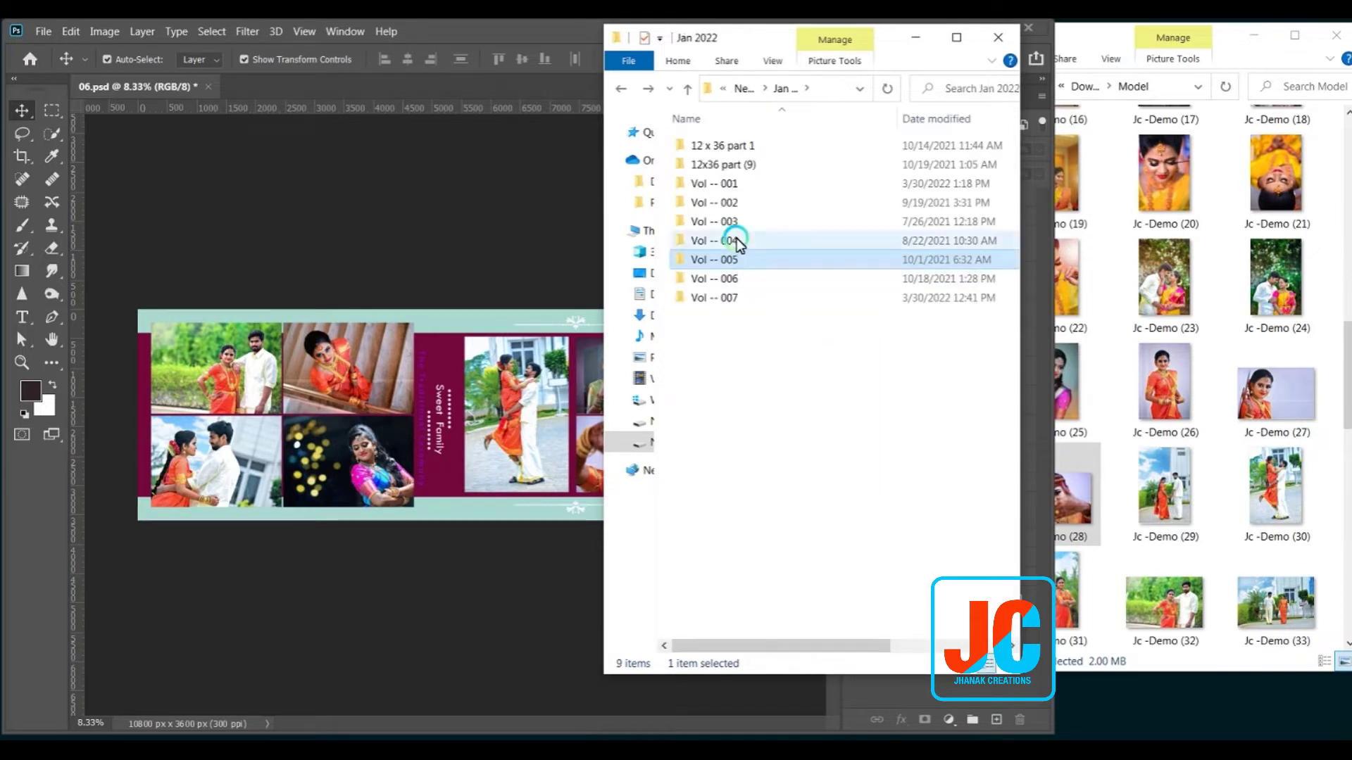
click(732, 222)
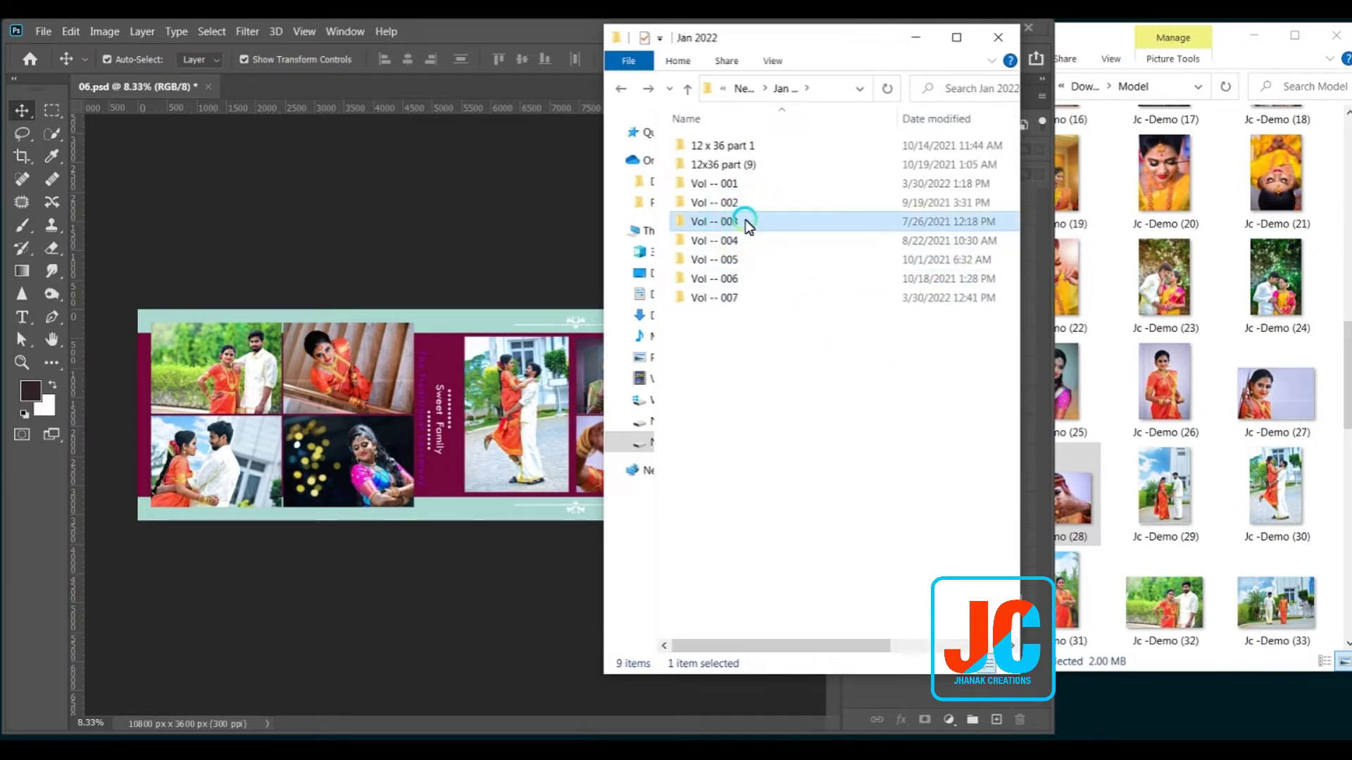
click(744, 224)
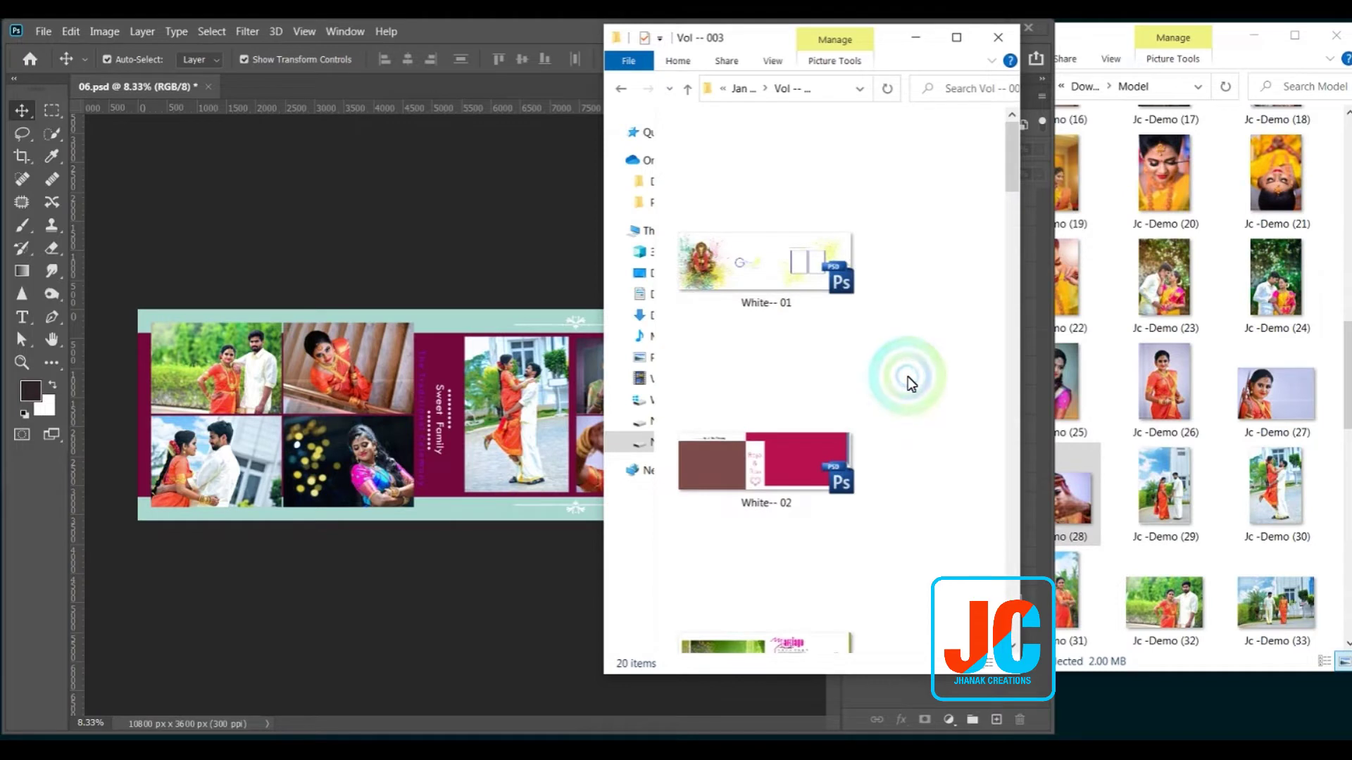
scroll(907, 377, down, 2)
key(alt+Left)
Open the Vol -- 006 folder and drag the JC --- 003 template into Photoshop.
double_click(728, 262)
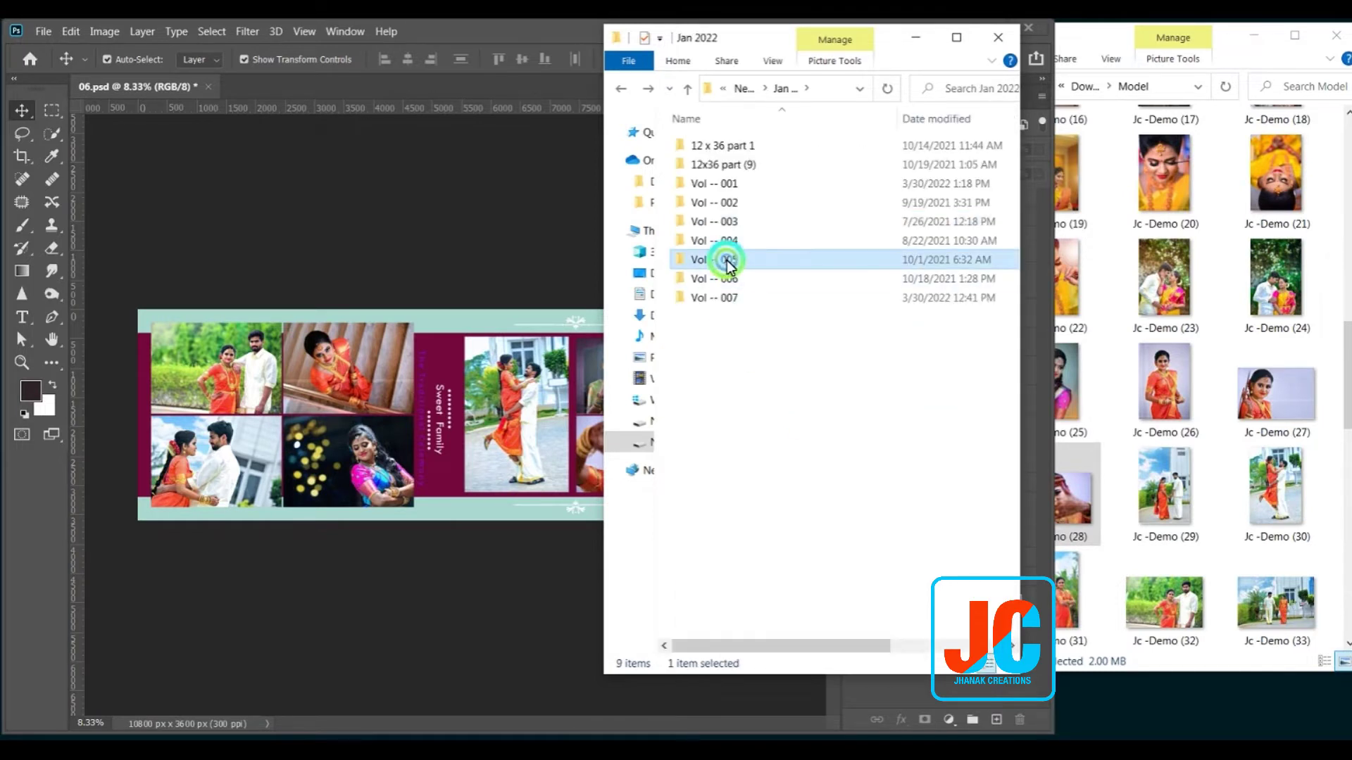
scroll(915, 377, down, 2)
scroll(906, 375, down, 3)
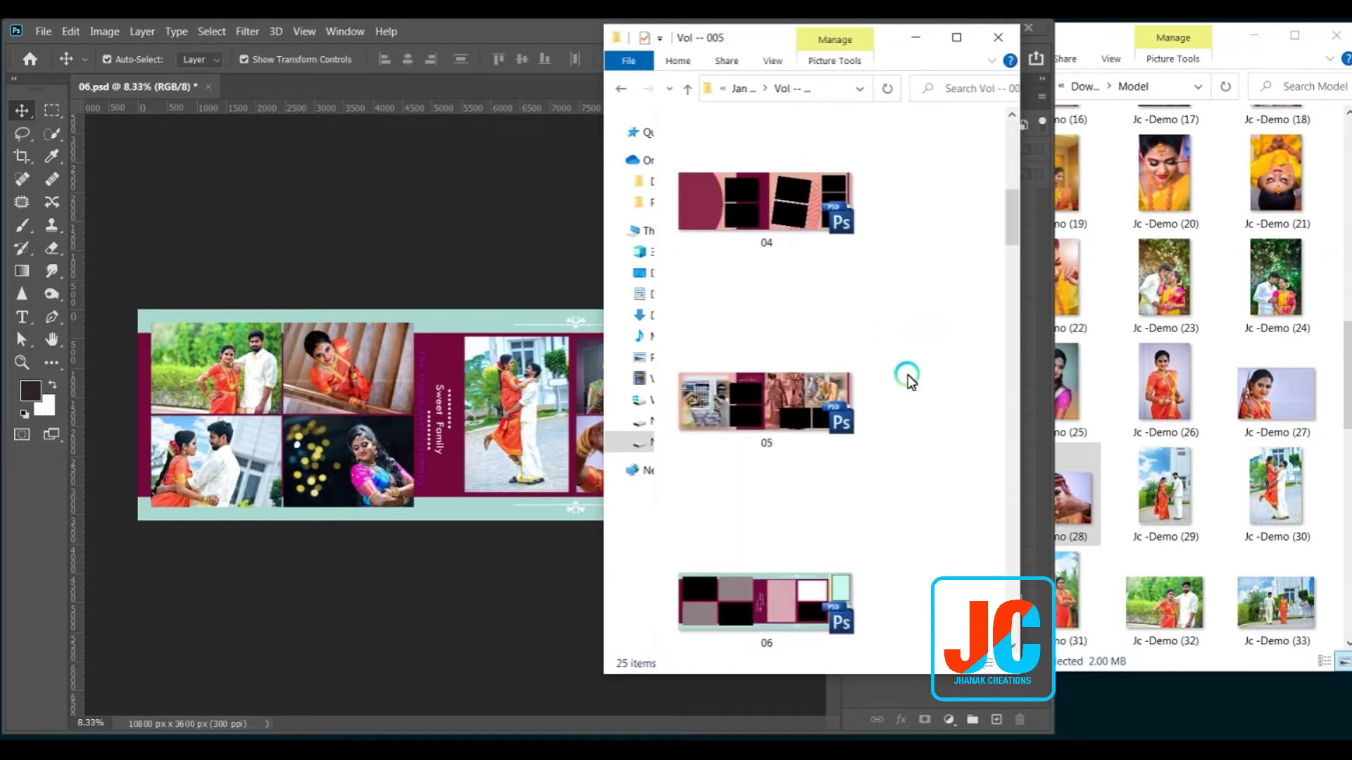
click(771, 320)
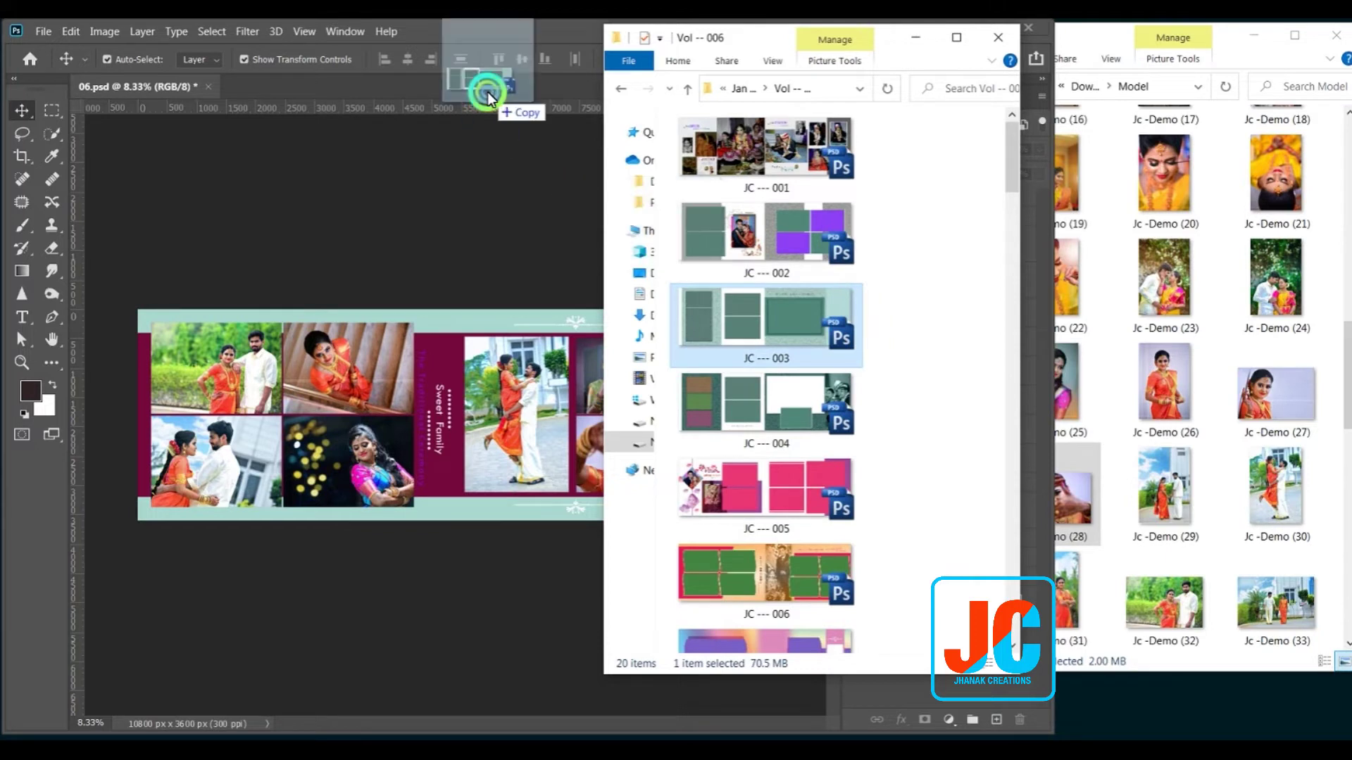
drag(771, 320, 488, 91)
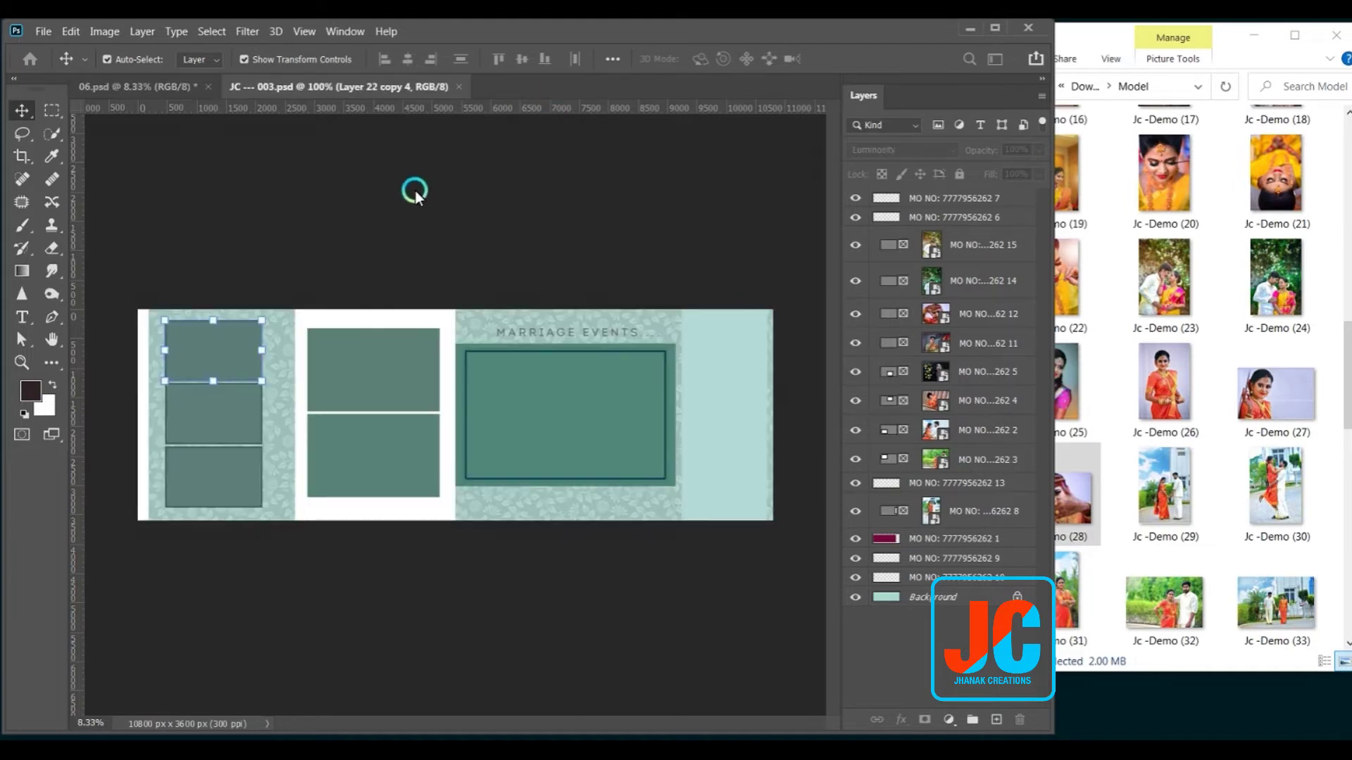
Delete the two rectangular frames in the white middle panel.
click(575, 396)
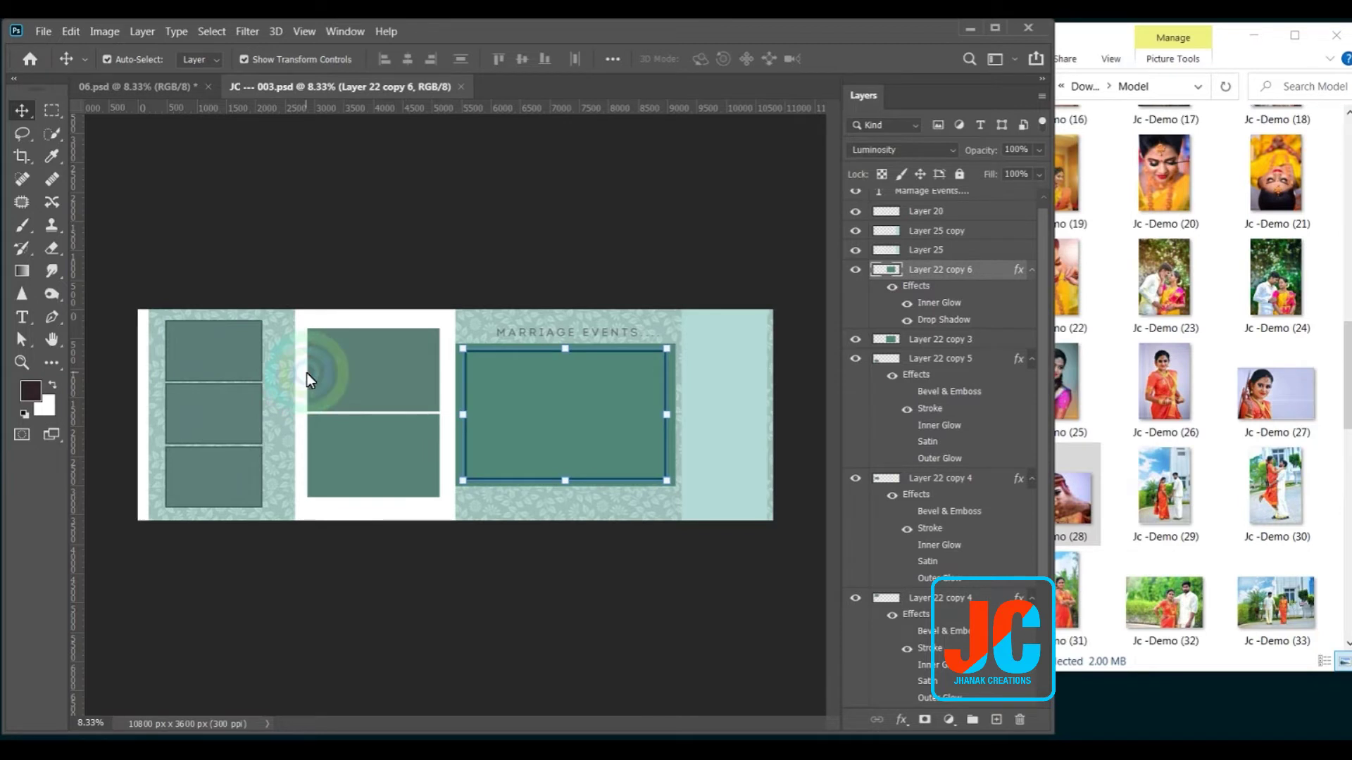
drag(408, 378, 419, 455)
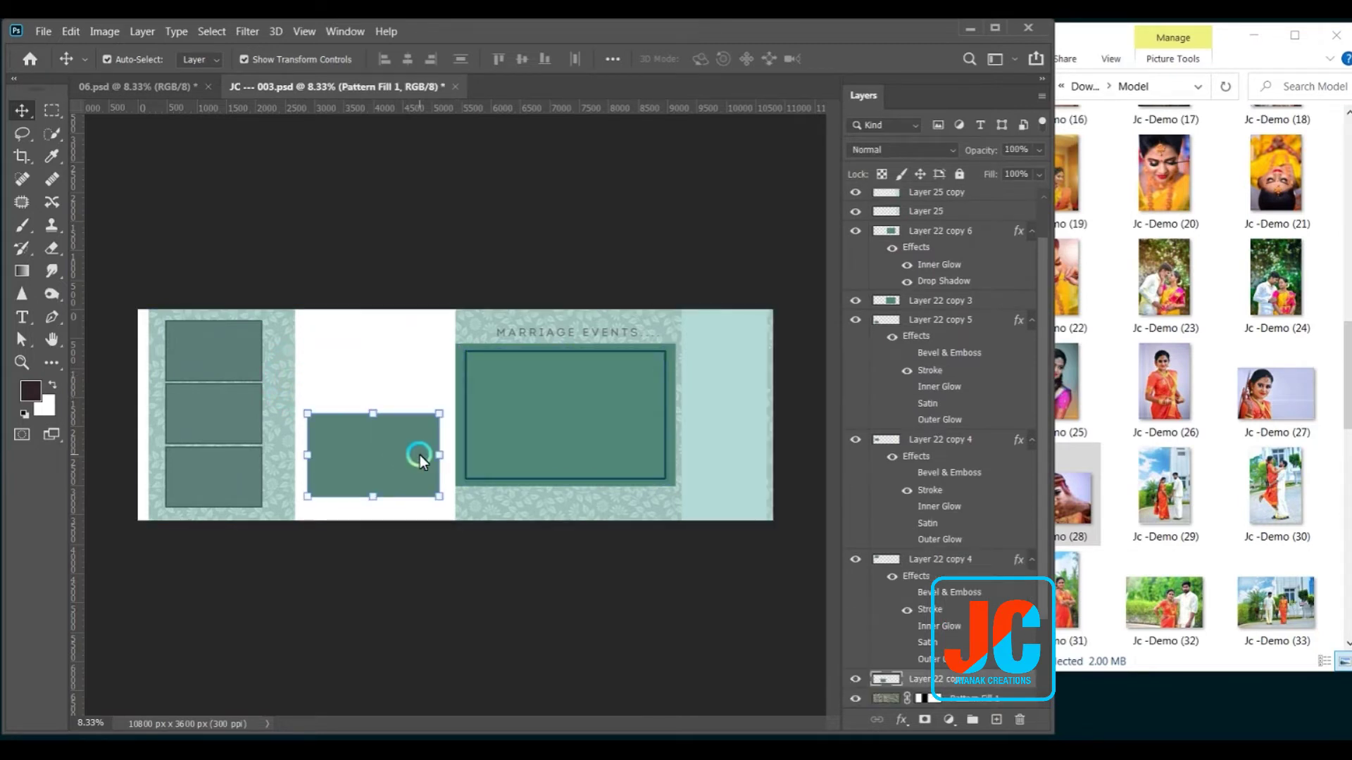
key(Delete)
Draw a tall elliptical selection in the middle panel and add a new empty layer for it.
click(53, 112)
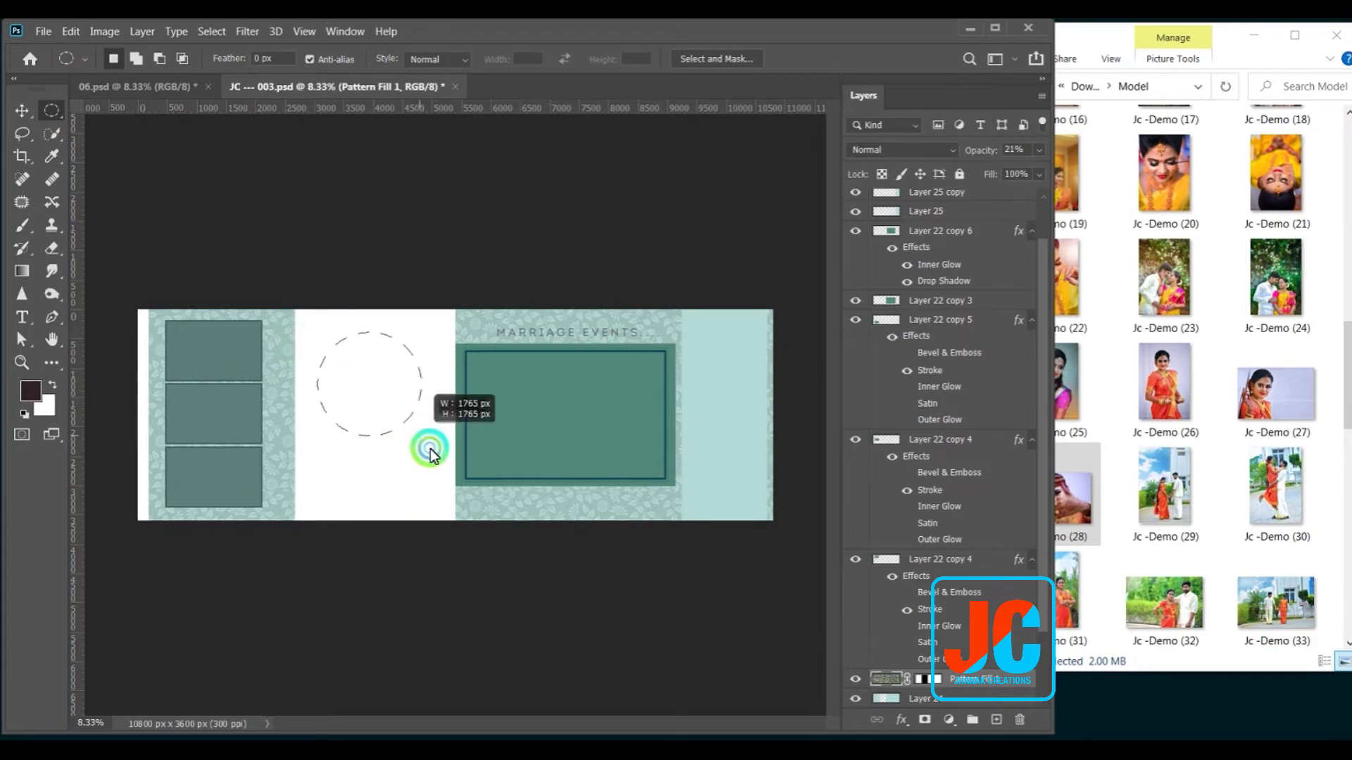
drag(430, 449, 447, 487)
key(ctrl+d)
key(v)
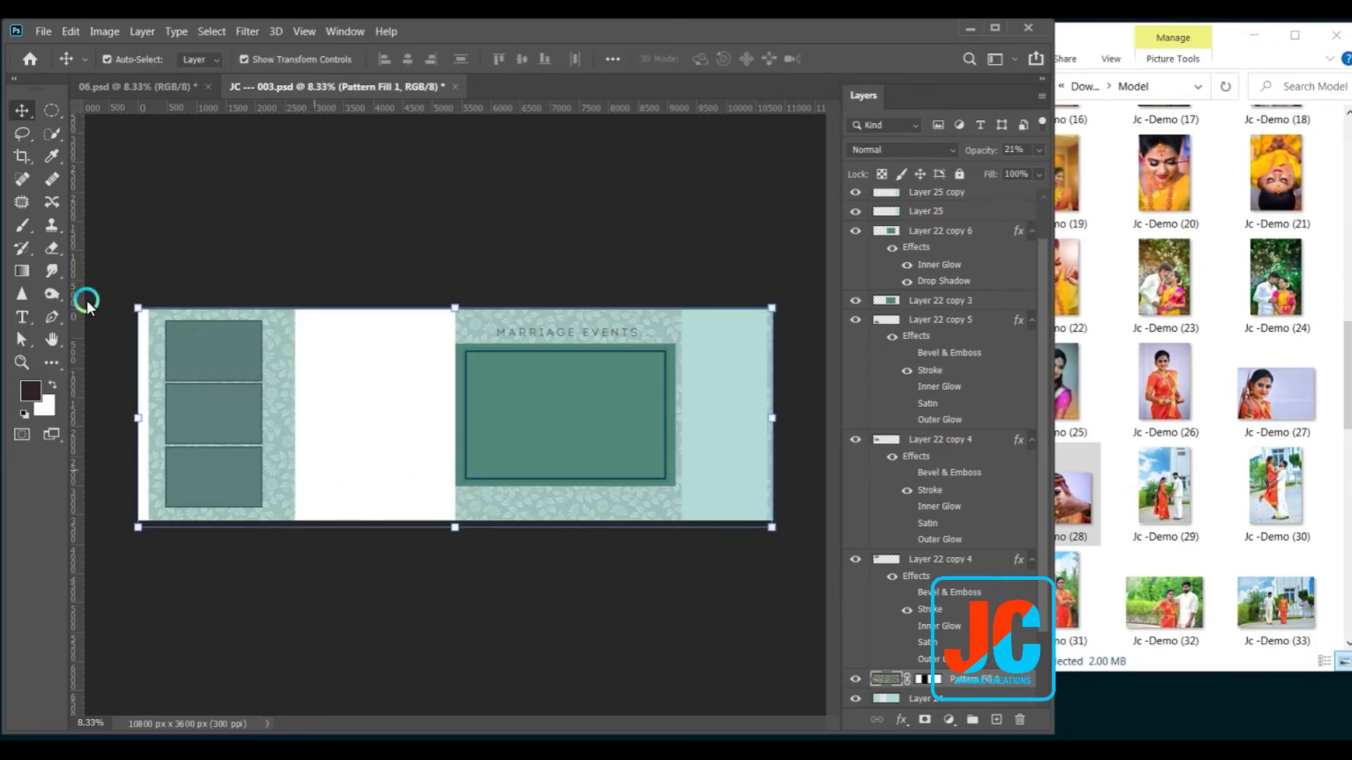
click(52, 110)
drag(327, 336, 433, 476)
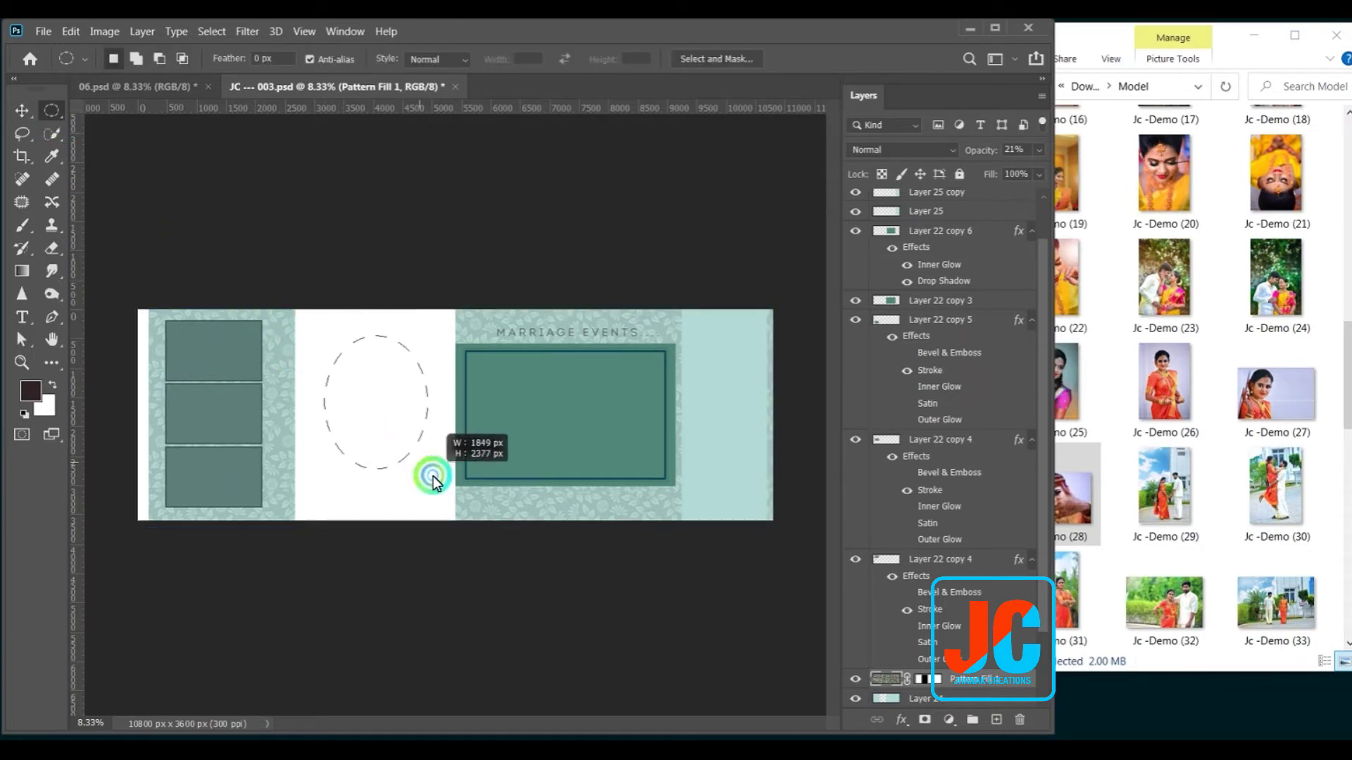
key(ctrl+shift+n)
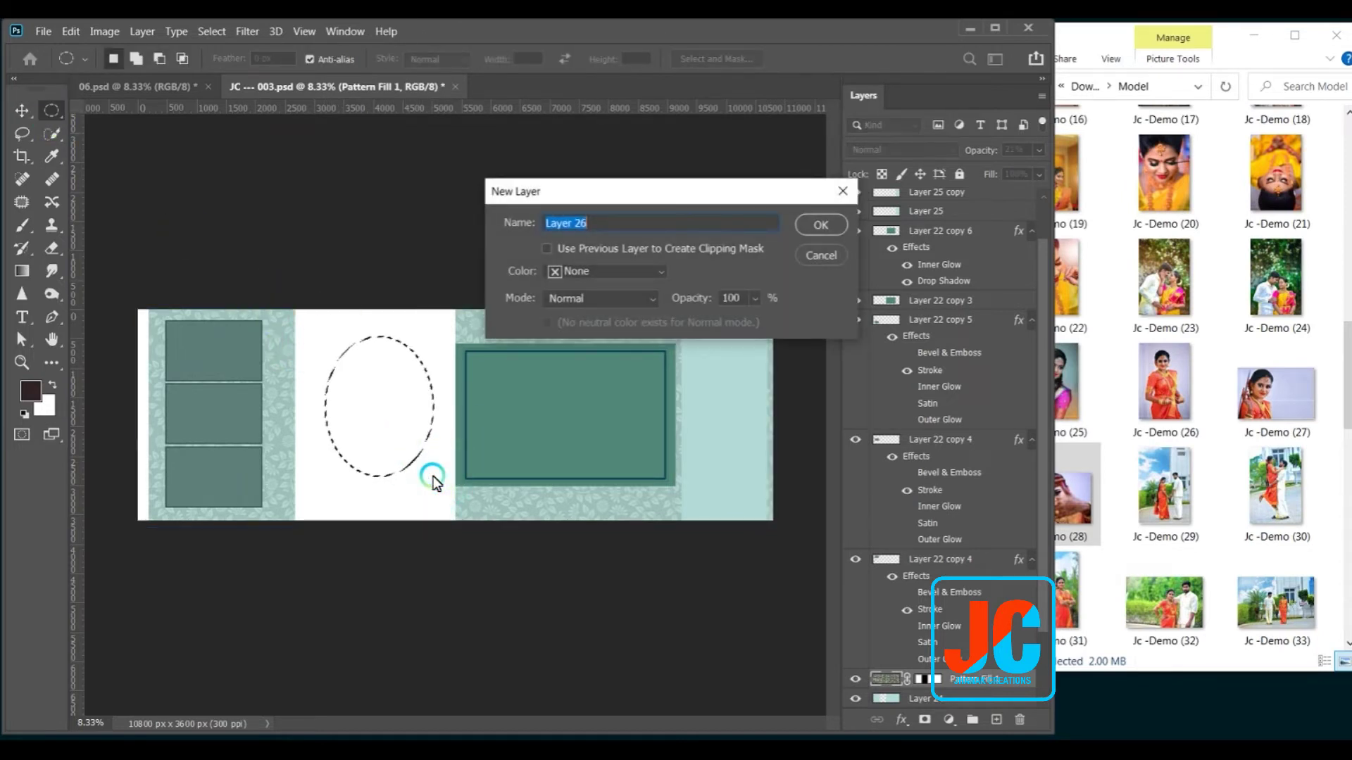
Fill the oval selection dark brown on a new layer and enlarge it to fill the middle panel.
key(Return)
key(alt+BackSpace)
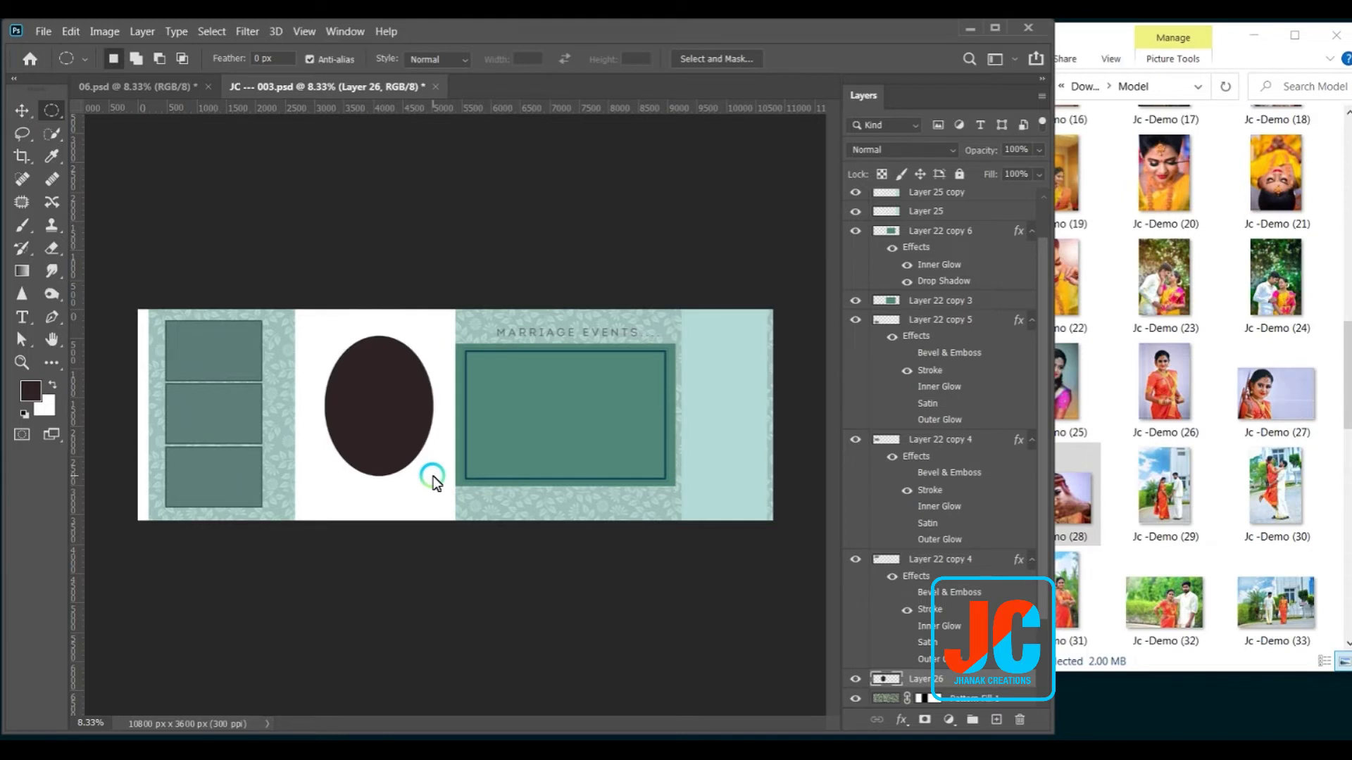
key(ctrl+t)
drag(323, 407, 292, 404)
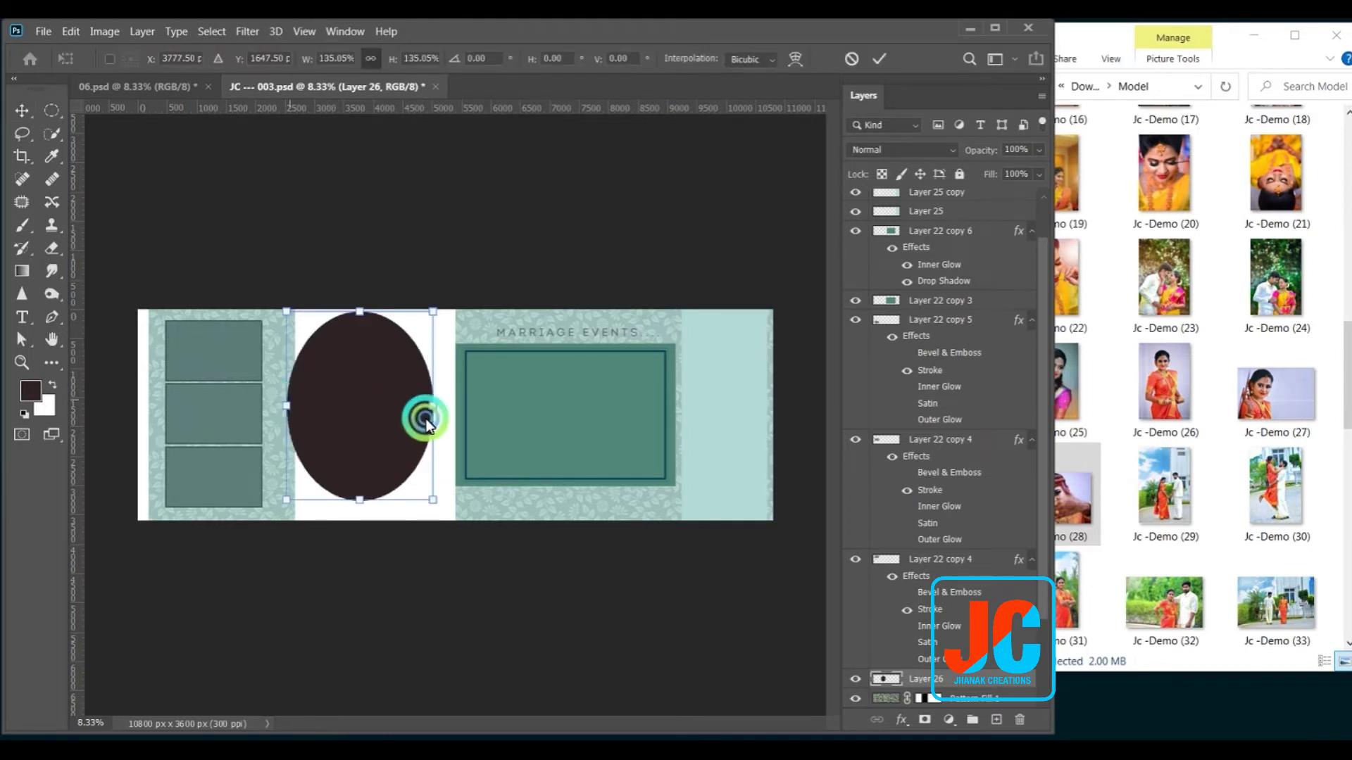
drag(433, 407, 405, 404)
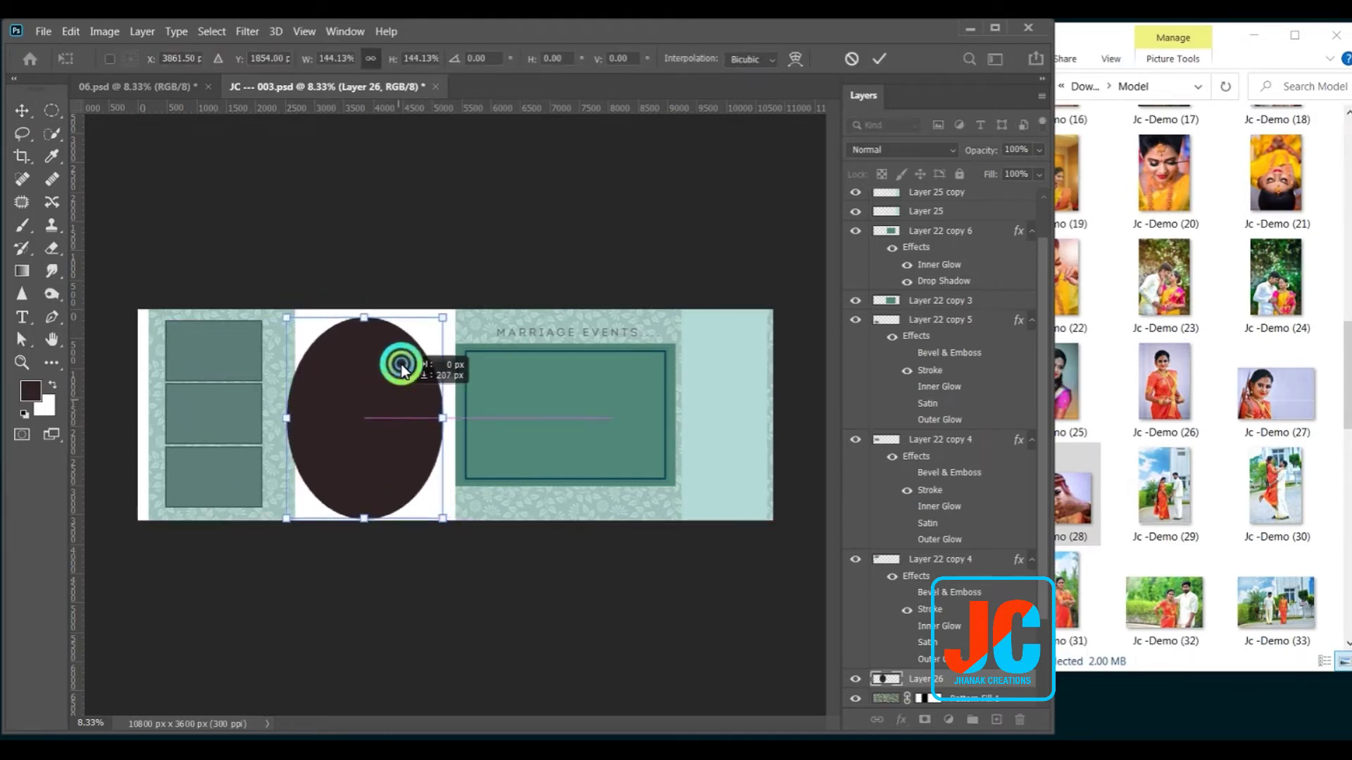
drag(450, 320, 440, 338)
drag(405, 405, 689, 395)
key(Return)
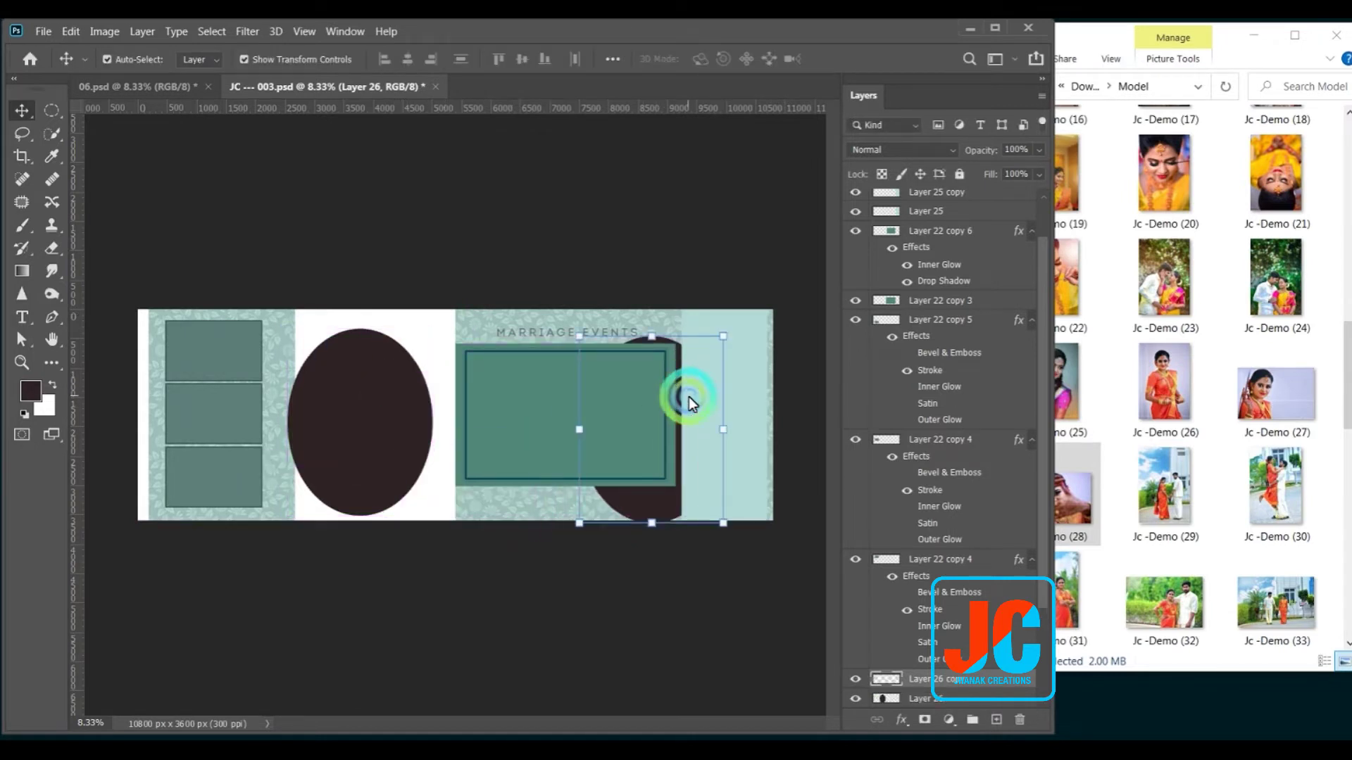
Bring the oval copy in front of the teal frame and squash it vertically.
key(ctrl+shift+bracketright)
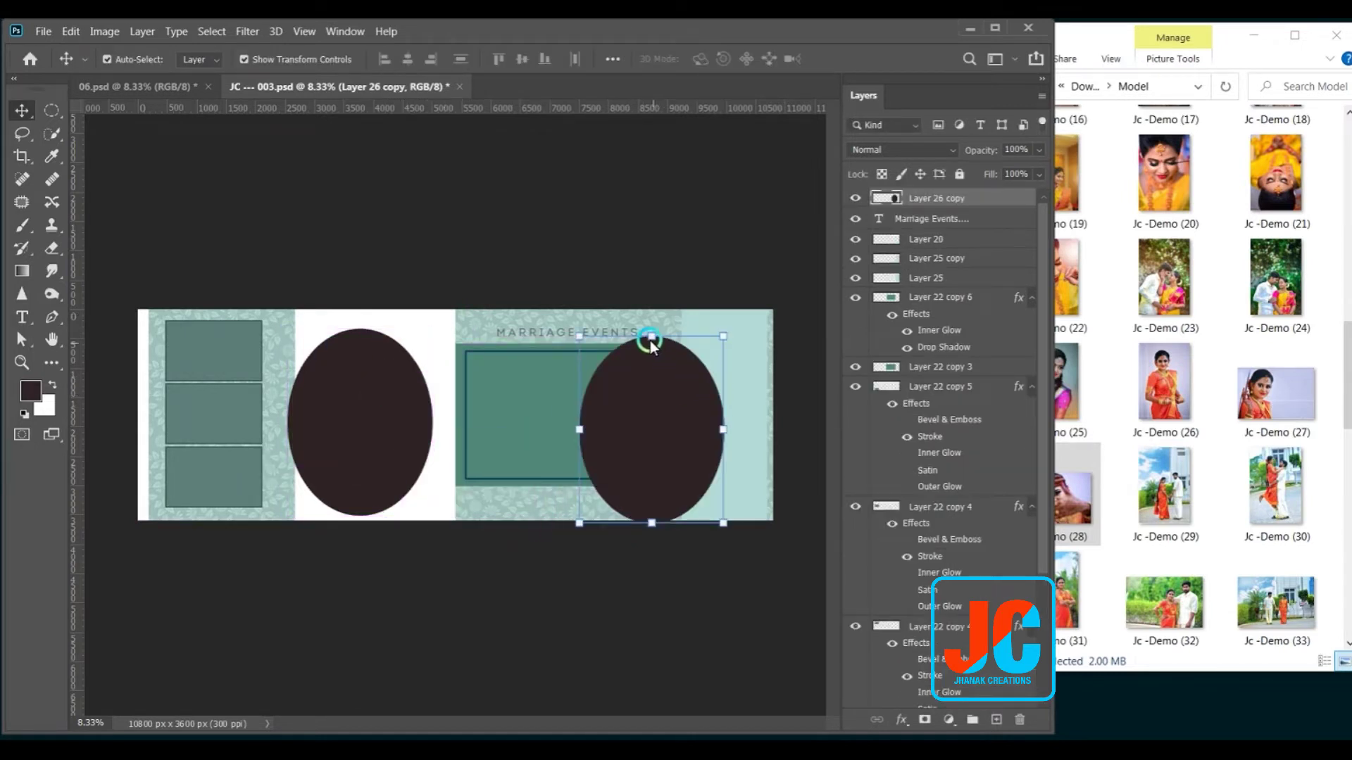
mouse_move(651, 337)
mouse_down()
mouse_move(652, 368)
mouse_move(711, 383)
mouse_up()
right_click(692, 404)
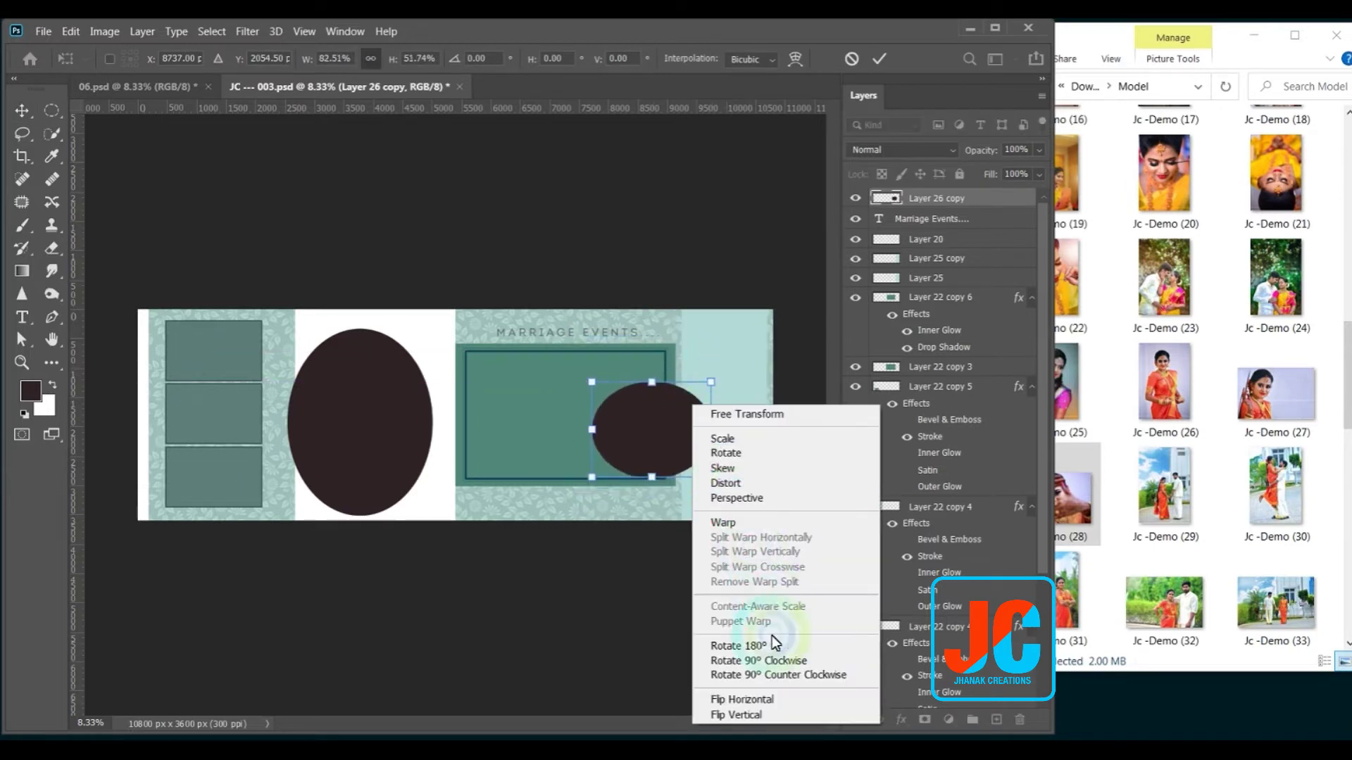
Warp the small oval copy into an irregular blob shape.
click(764, 528)
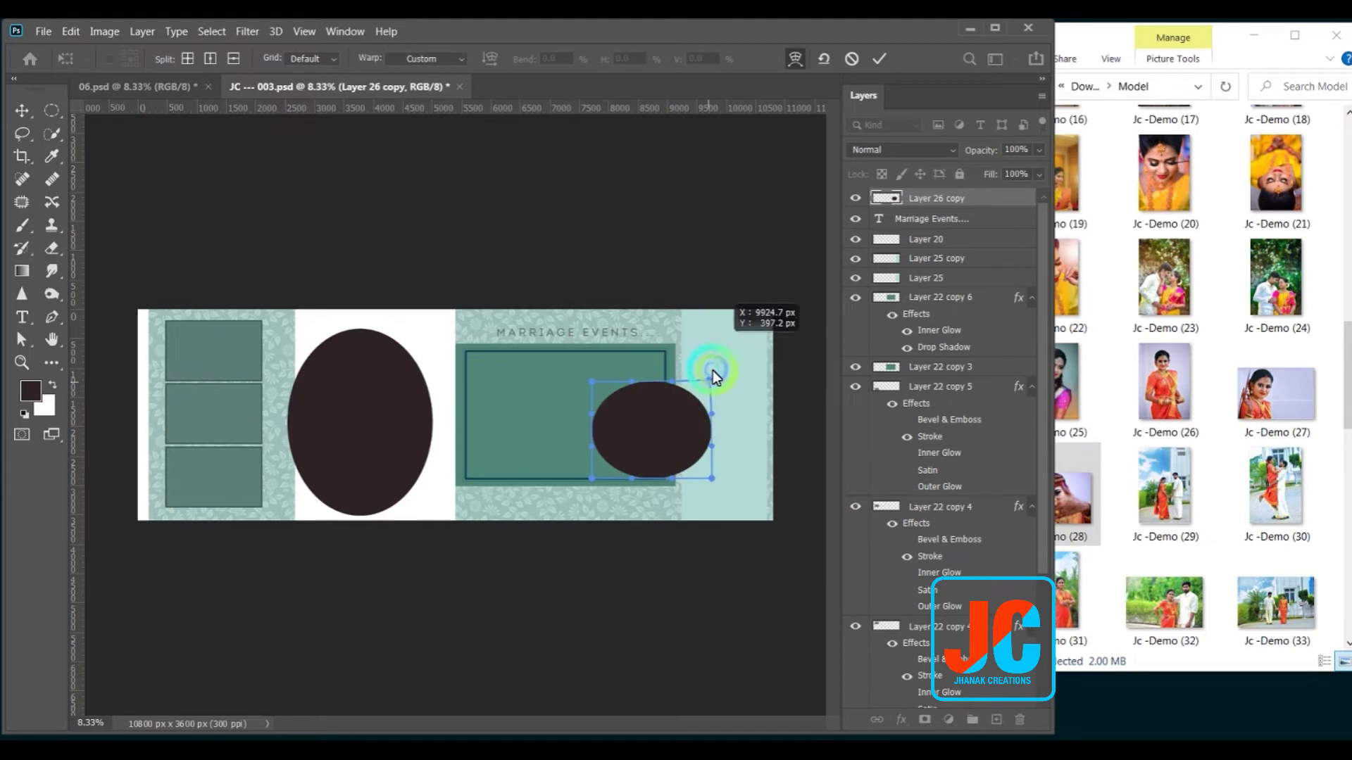
click(631, 479)
mouse_move(593, 450)
mouse_down()
mouse_move(554, 433)
mouse_move(526, 394)
mouse_up()
click(604, 417)
click(636, 440)
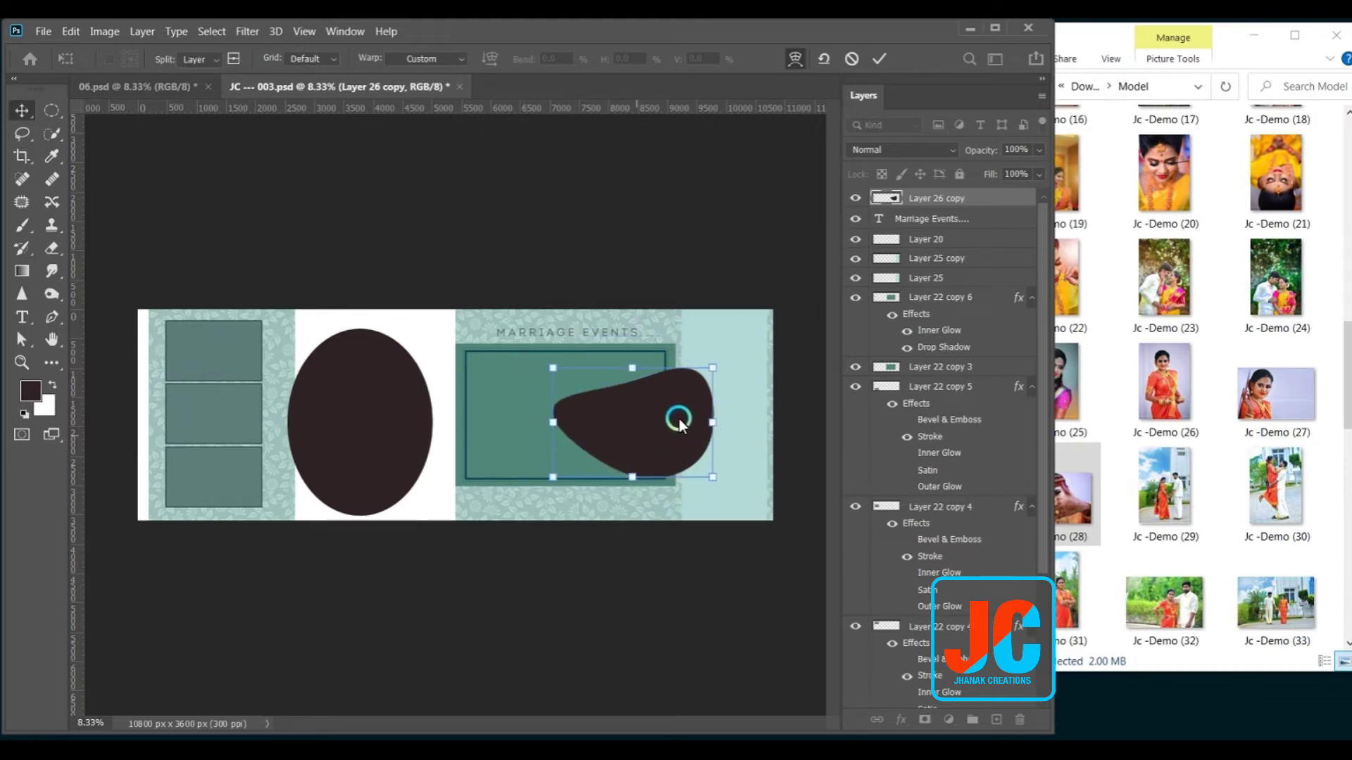
key(Return)
Move the blob lower in the right panel and the green frame up slightly.
scroll(619, 513, up, 1)
scroll(618, 529, down, 1)
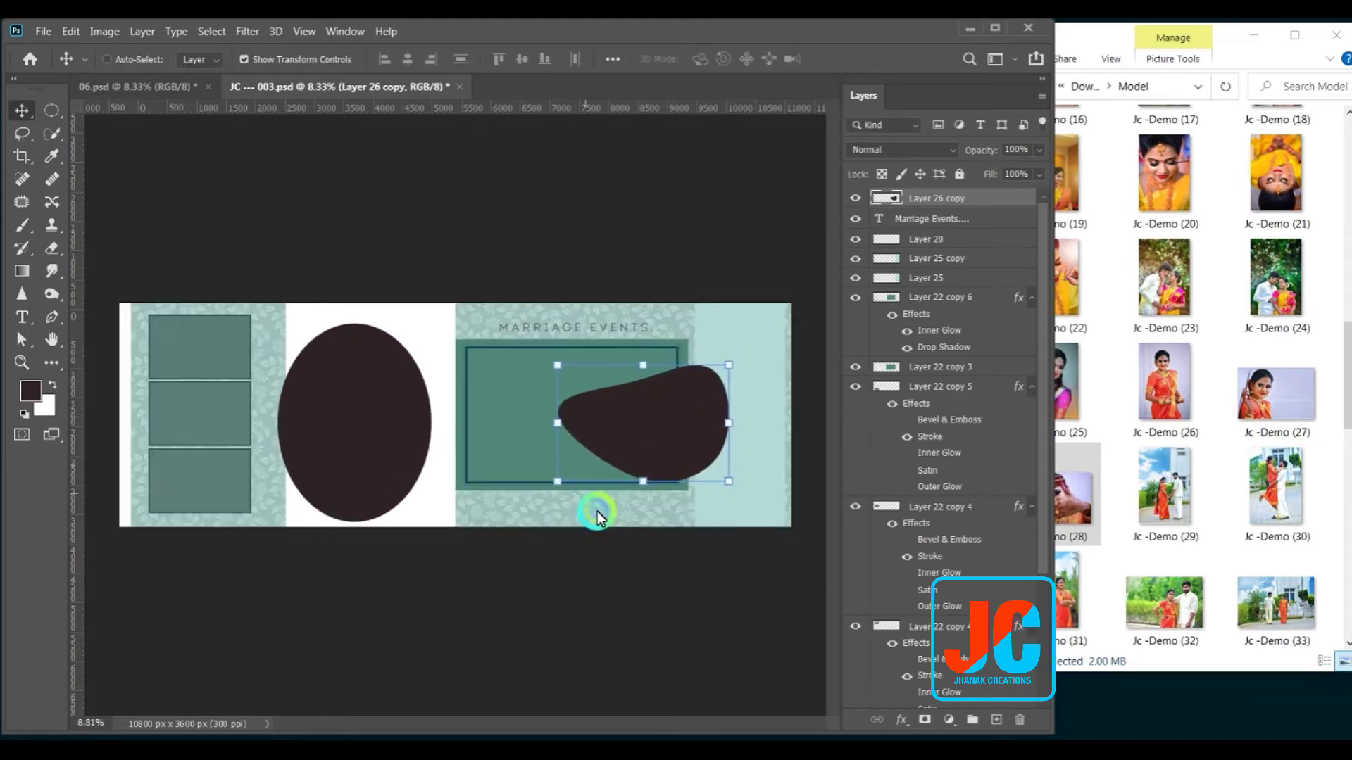
drag(691, 446, 678, 453)
click(543, 400)
drag(542, 401, 542, 382)
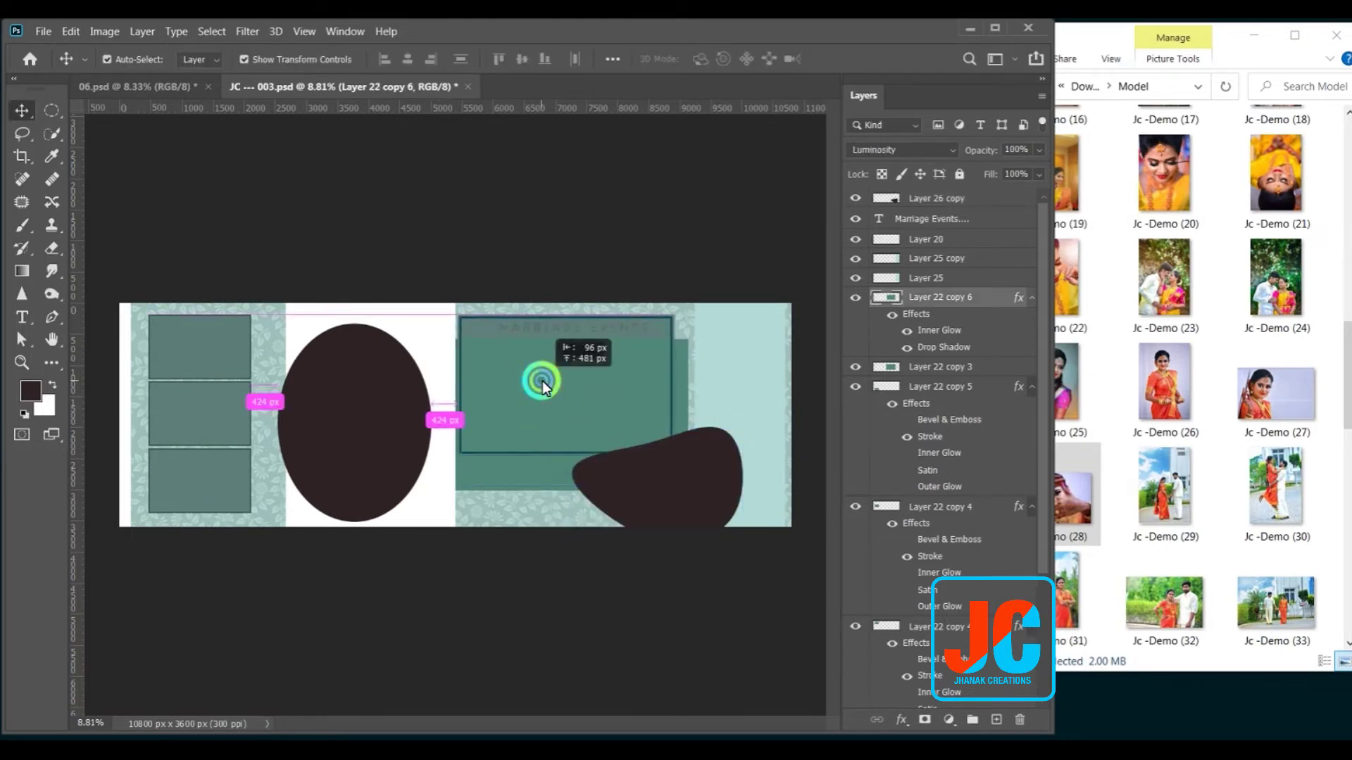
Delete the MARRIAGE EVENTS title layer and move the green frame backing up to the top.
right_click(590, 324)
click(607, 330)
drag(608, 335, 611, 353)
key(Delete)
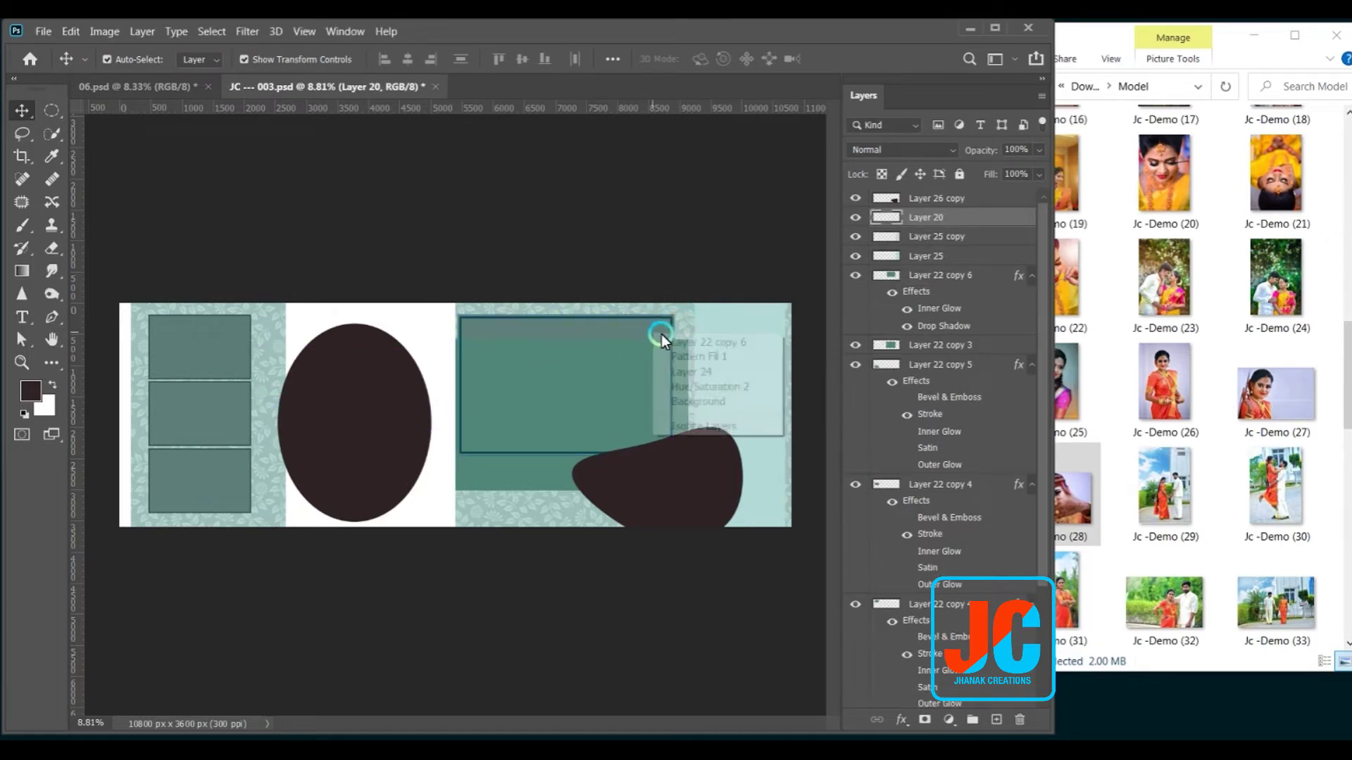
click(665, 338)
drag(681, 359, 677, 331)
Set the blob at the lower right of the panel and view the whole spread.
drag(700, 477, 670, 475)
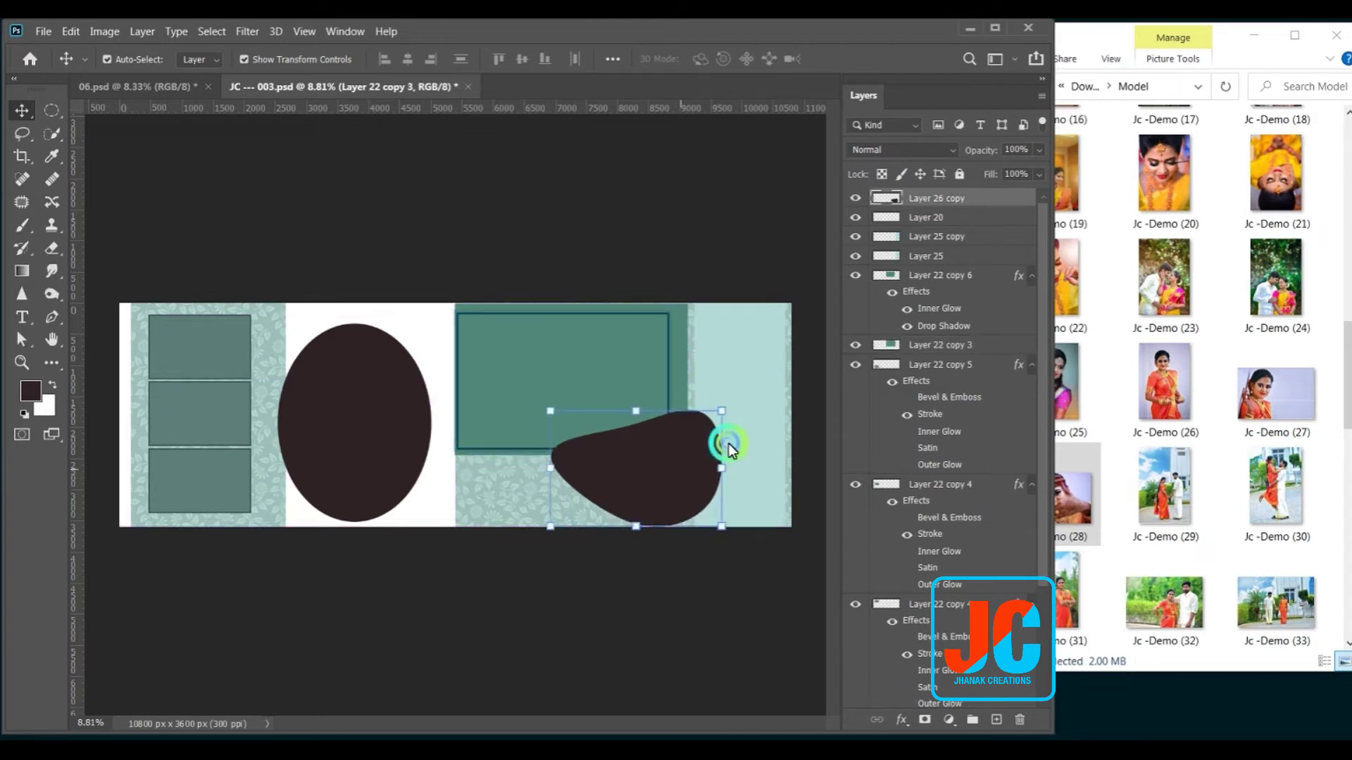
click(664, 476)
key(ctrl+minus)
click(623, 605)
click(712, 504)
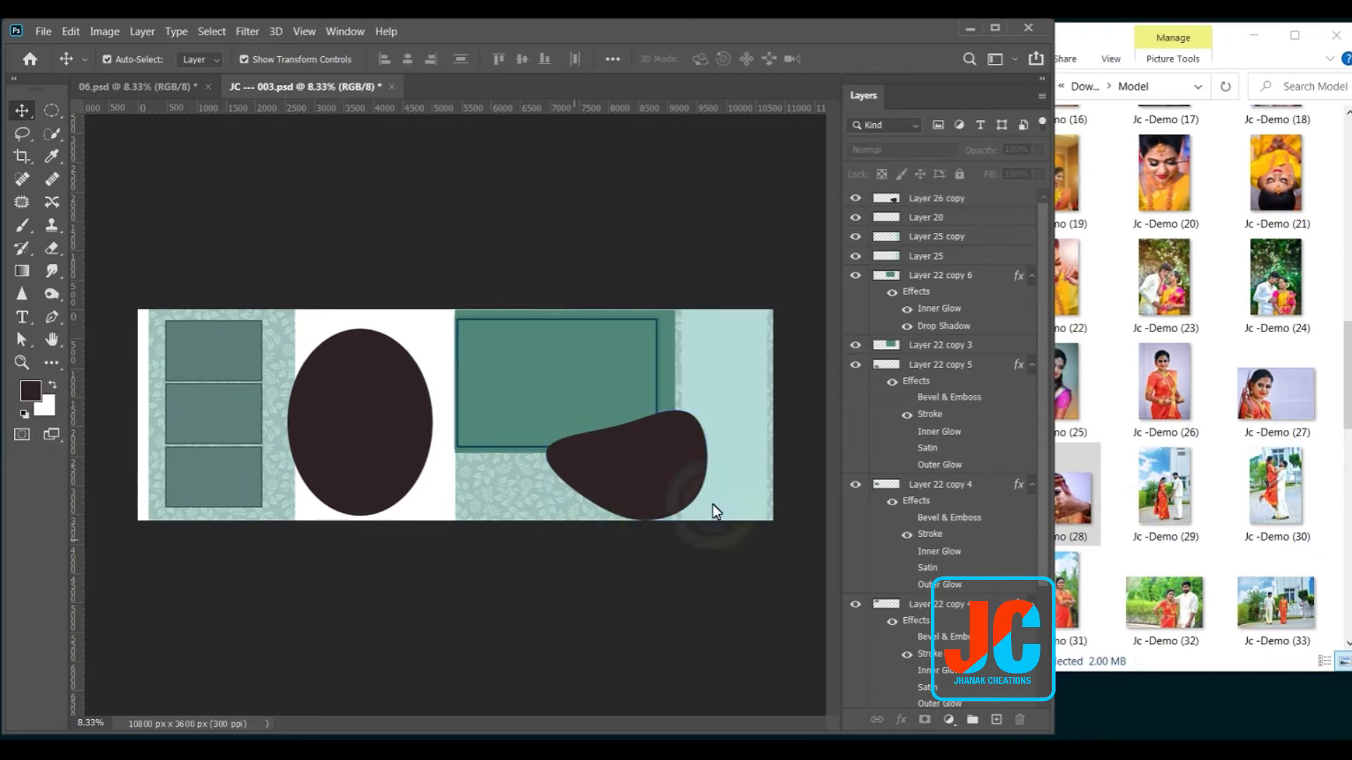
Nudge the oval right and try placing Jc-Demo (26) over it, then cancel.
drag(414, 431, 422, 431)
click(1169, 401)
drag(1169, 402, 405, 486)
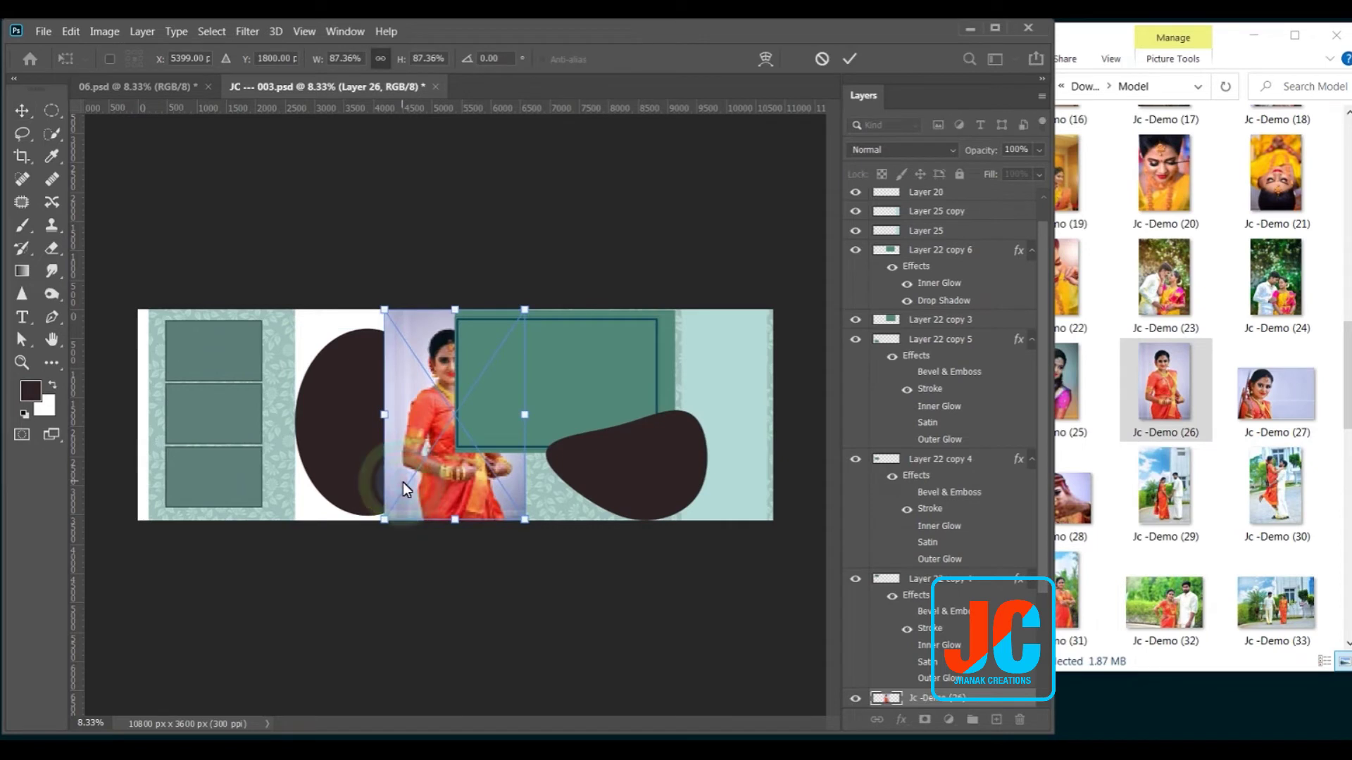
drag(403, 483, 369, 468)
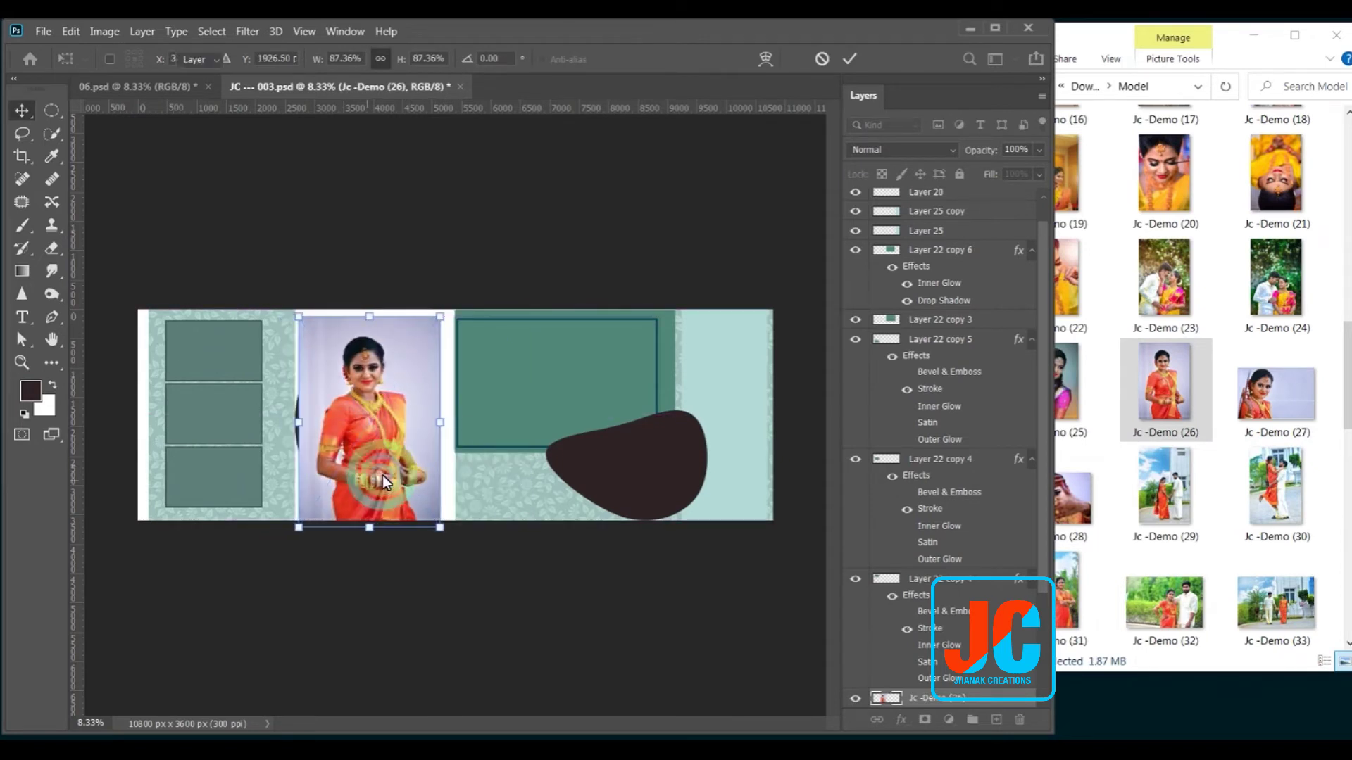
key(Escape)
Select all the frame shapes: the left frames, oval, right panel frames and blob.
click(201, 370)
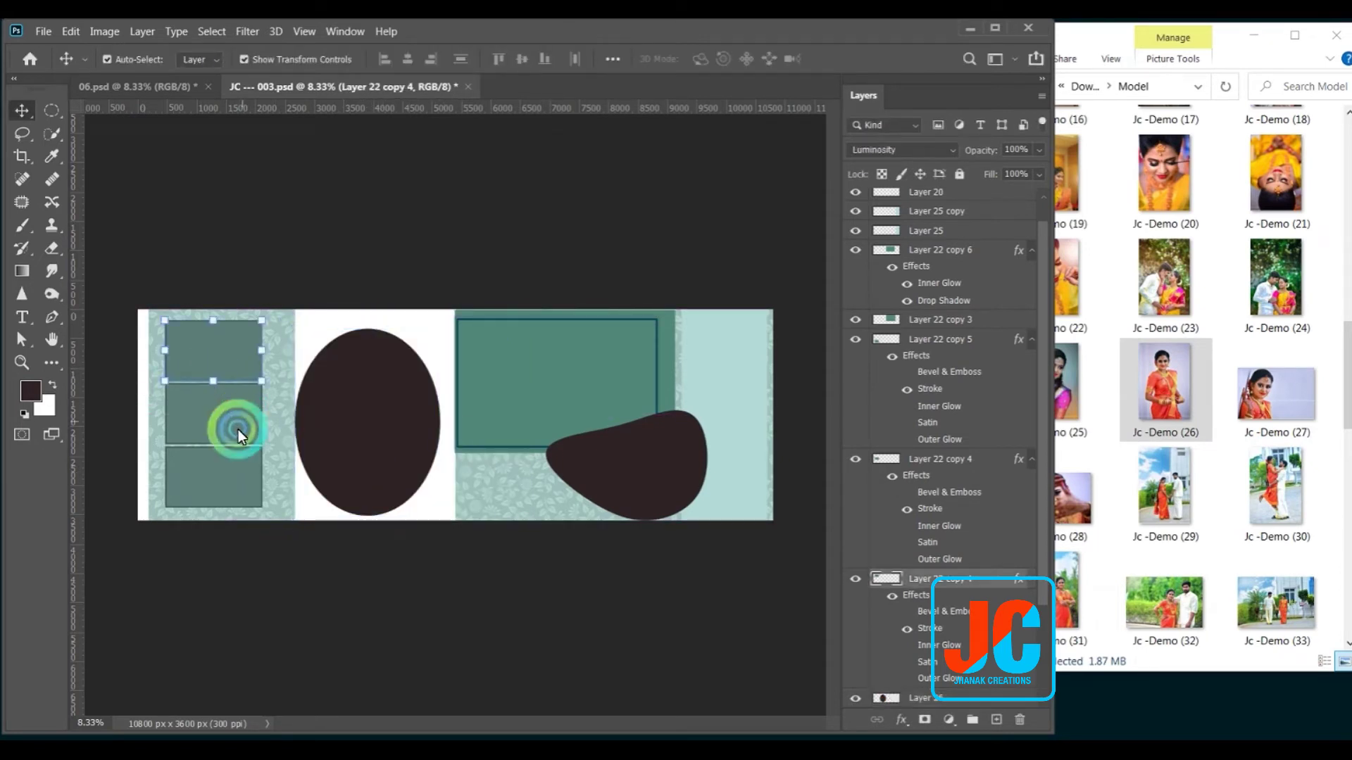
shift+click(235, 435)
shift+click(242, 495)
shift+click(369, 445)
shift+click(566, 390)
shift+click(648, 478)
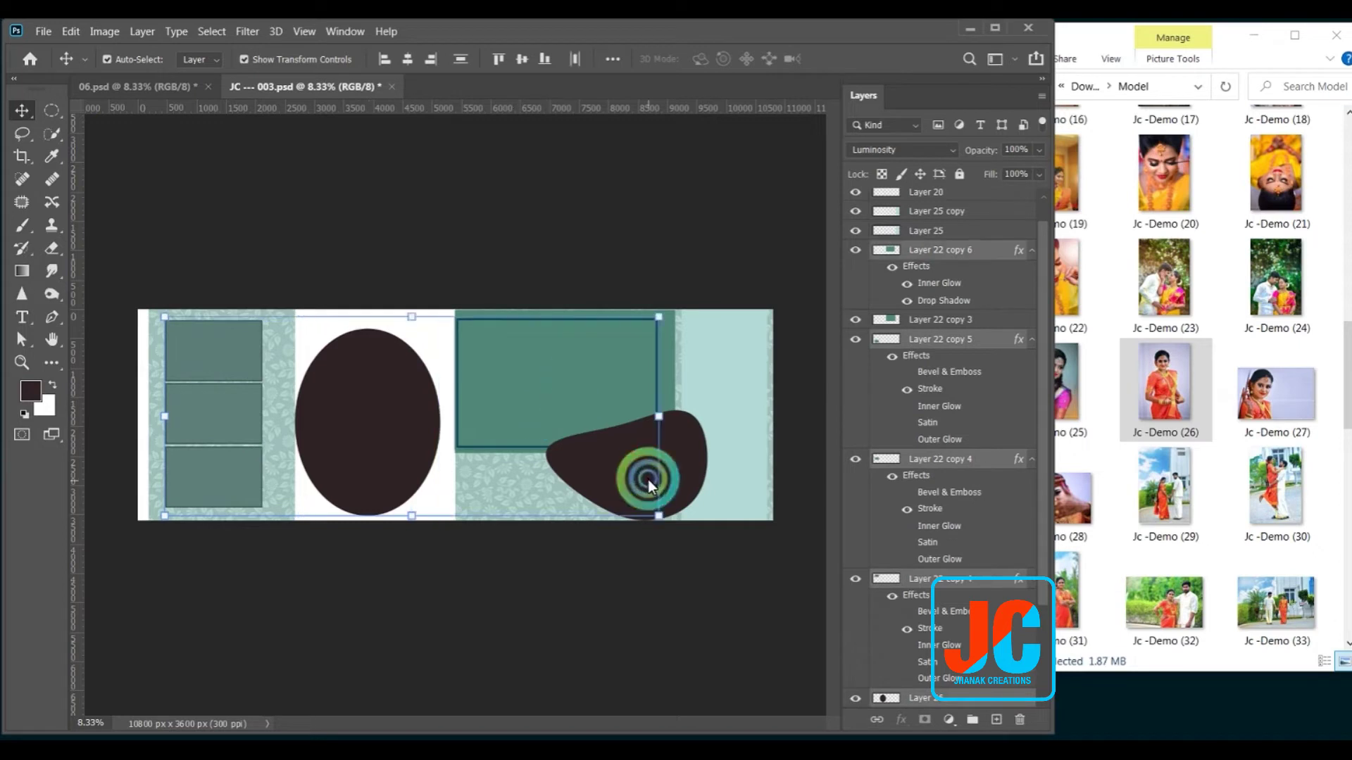
shift+click(745, 362)
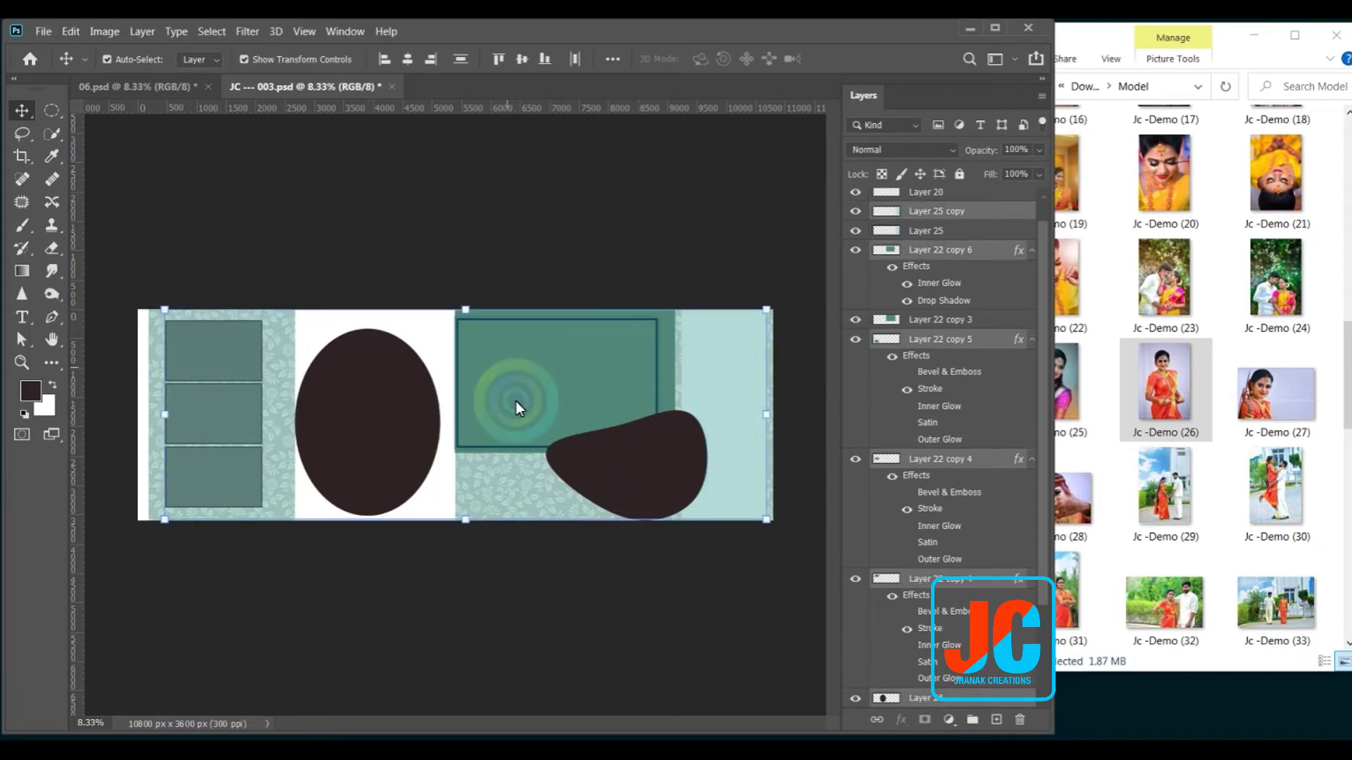
Browse to and load the convert all Frame Layer script.
click(40, 34)
mouse_move(63, 437)
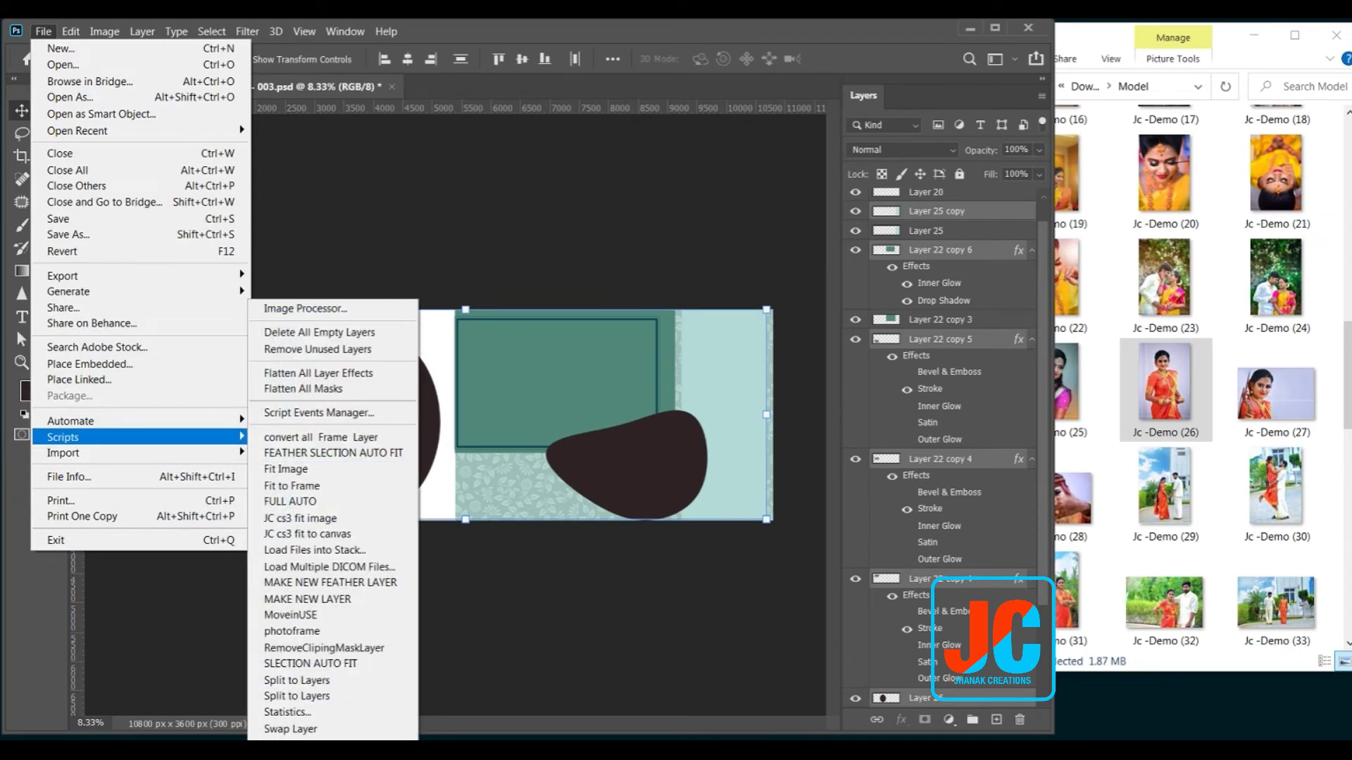
click(383, 732)
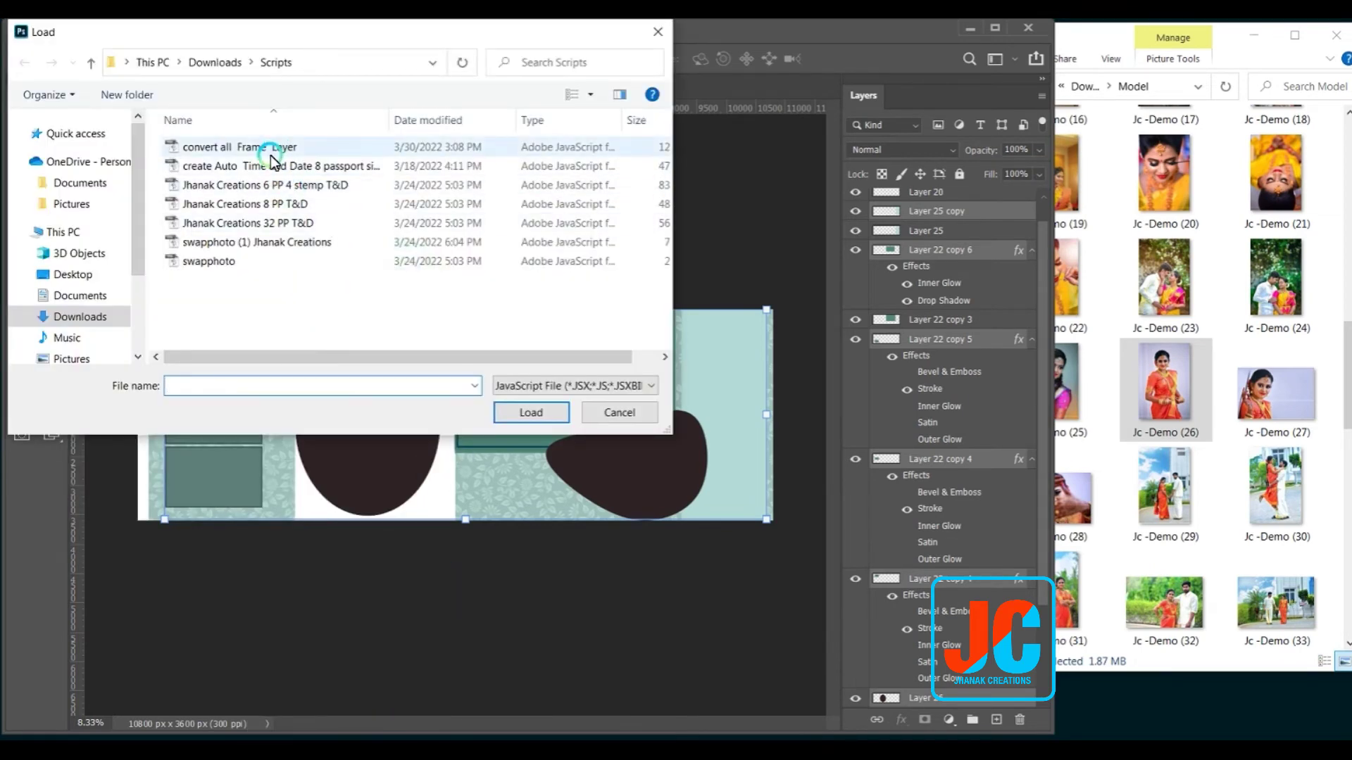
click(271, 147)
click(524, 413)
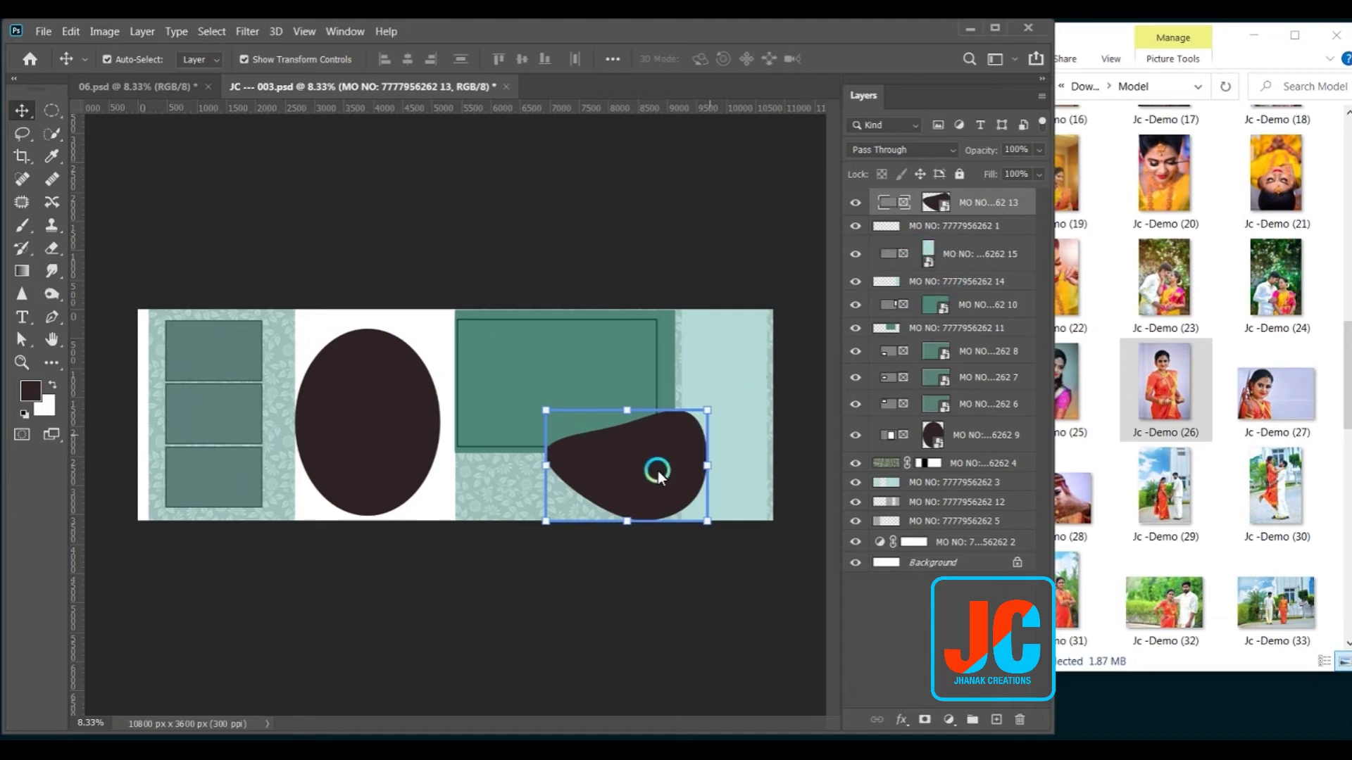
Check the blob, oval, left and green frame layers, then clear the selection.
ctrl+click(935, 205)
ctrl+click(810, 537)
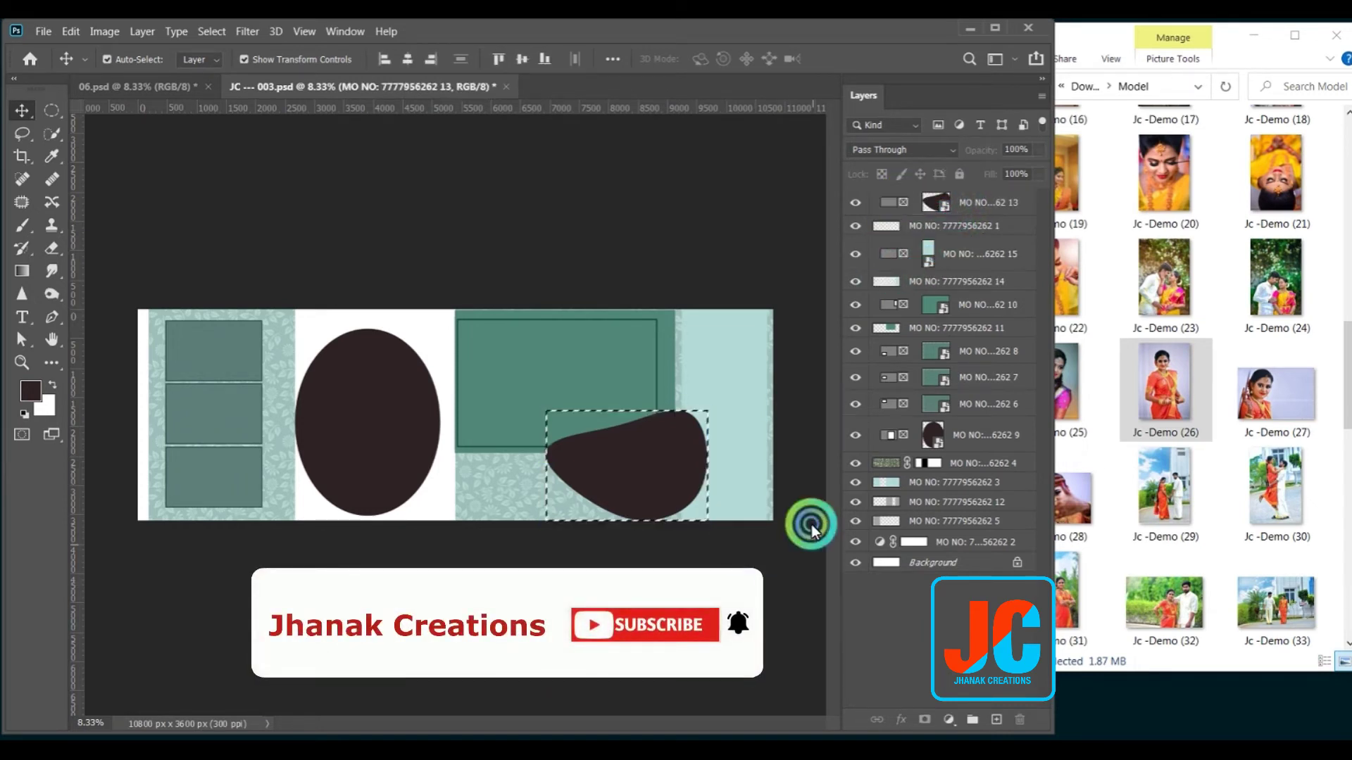
key(ctrl+d)
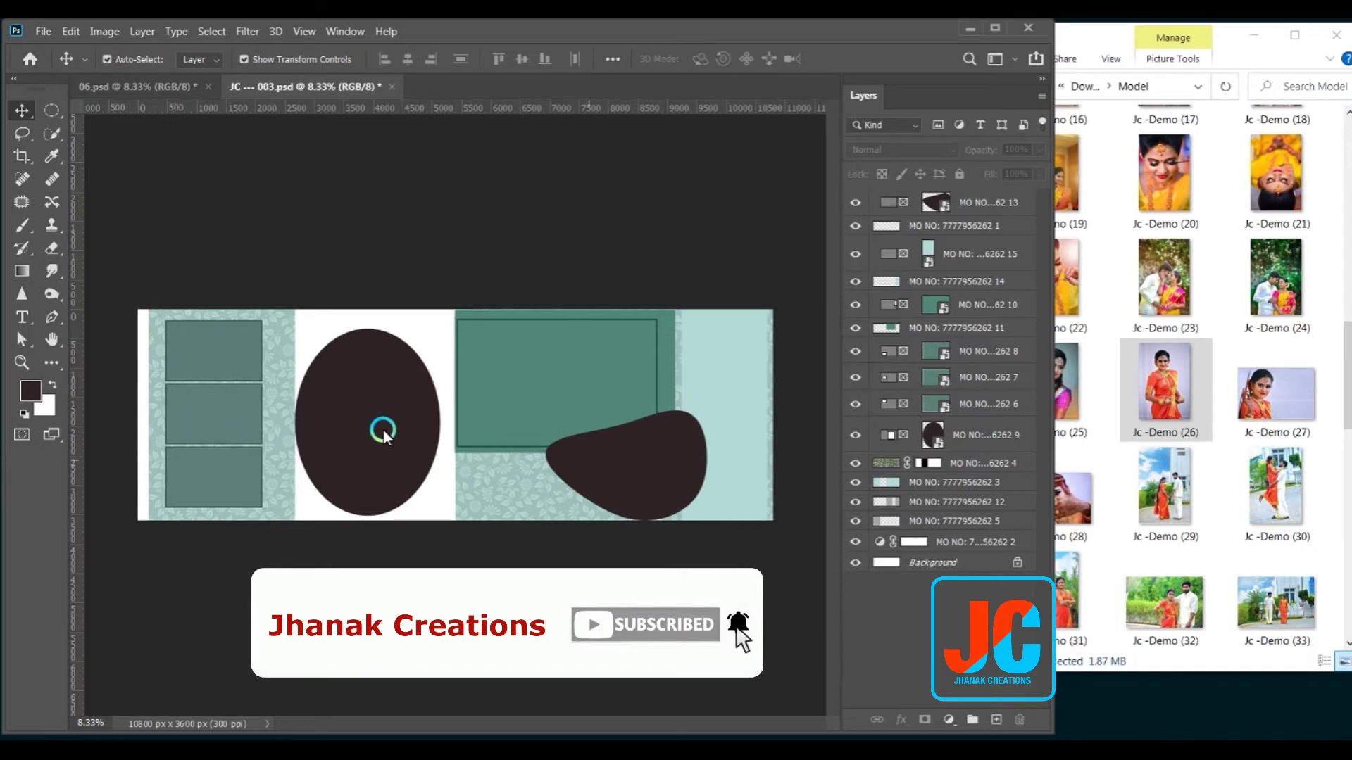
click(383, 416)
click(203, 350)
click(212, 423)
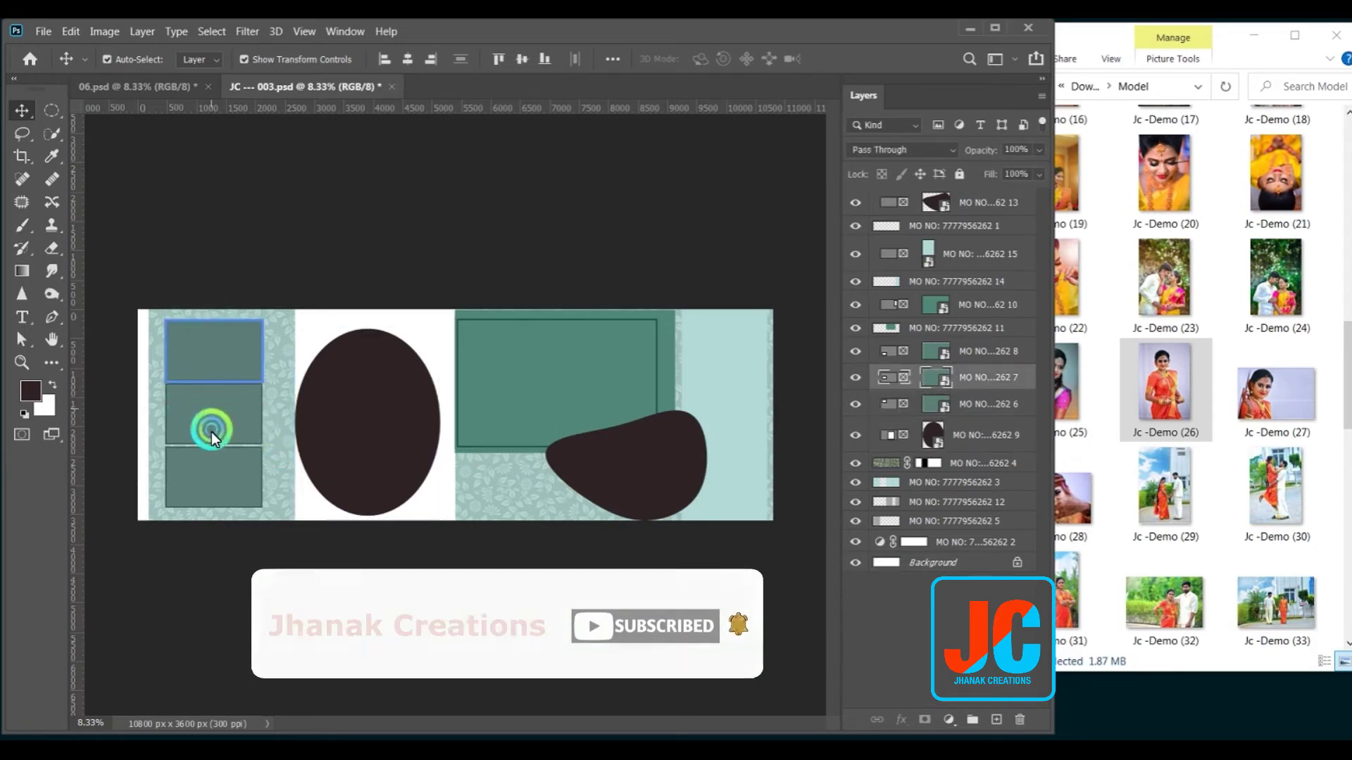
click(210, 479)
click(389, 430)
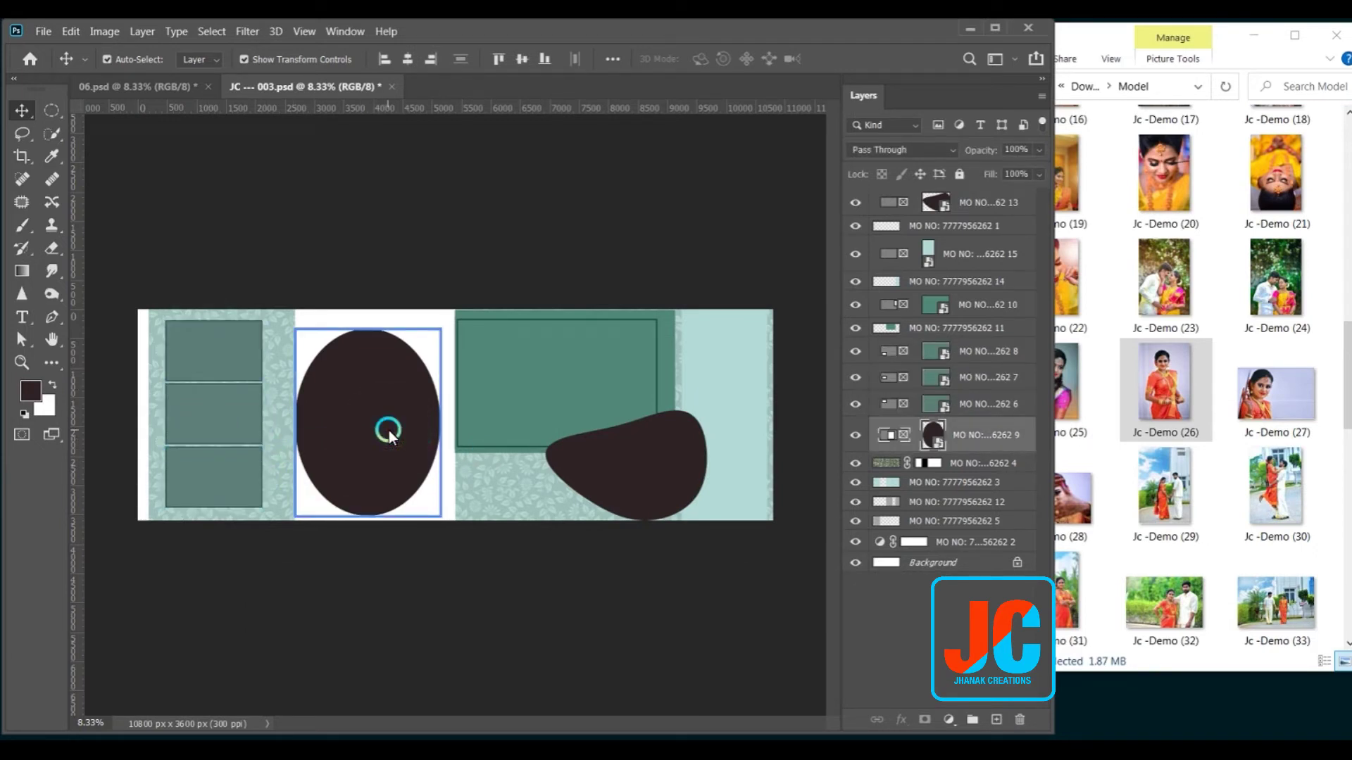
click(652, 495)
click(525, 576)
click(450, 528)
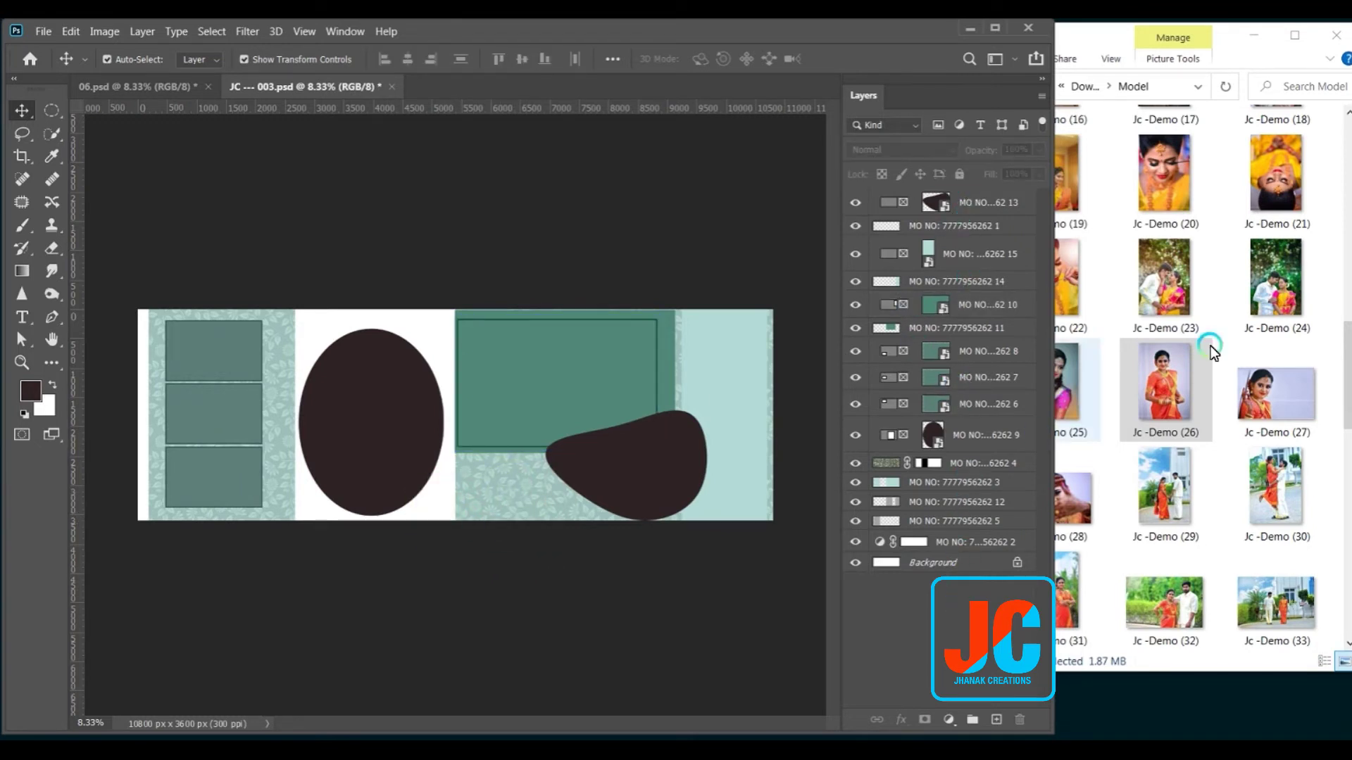
Place Jc -Demo (25) in the oval, (47) top-left, (48) green frame, (46) middle-left.
click(1107, 41)
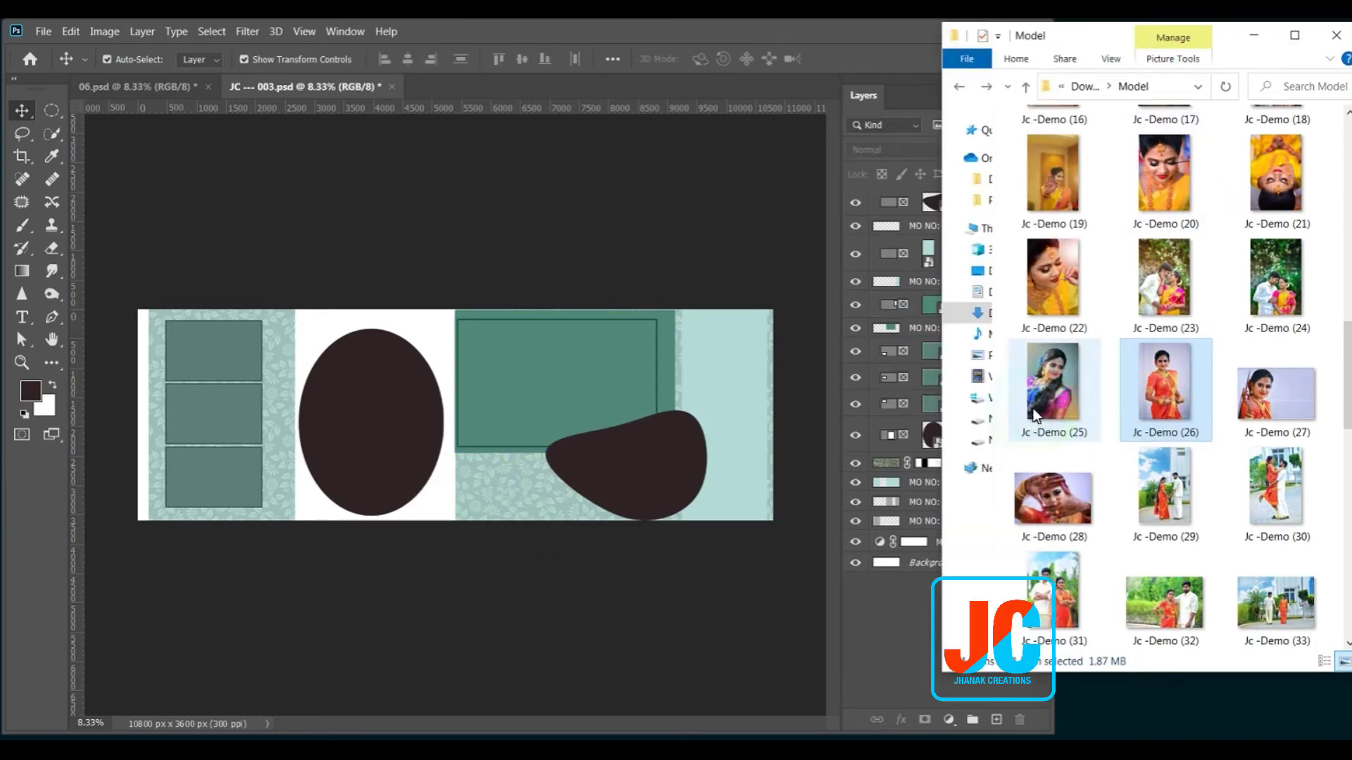
mouse_move(1054, 384)
mouse_down()
mouse_move(324, 479)
mouse_move(362, 480)
mouse_up()
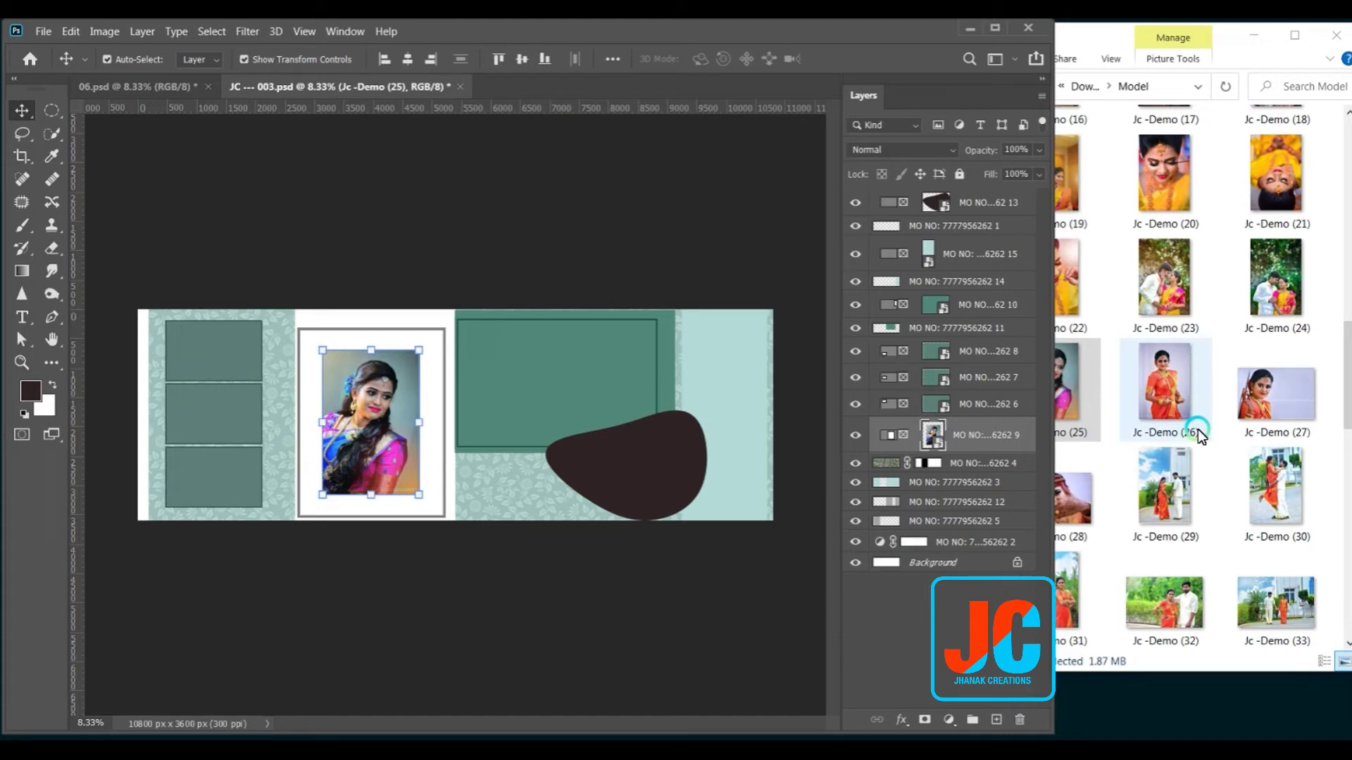
scroll(1207, 419, down, 6)
drag(1183, 506, 204, 362)
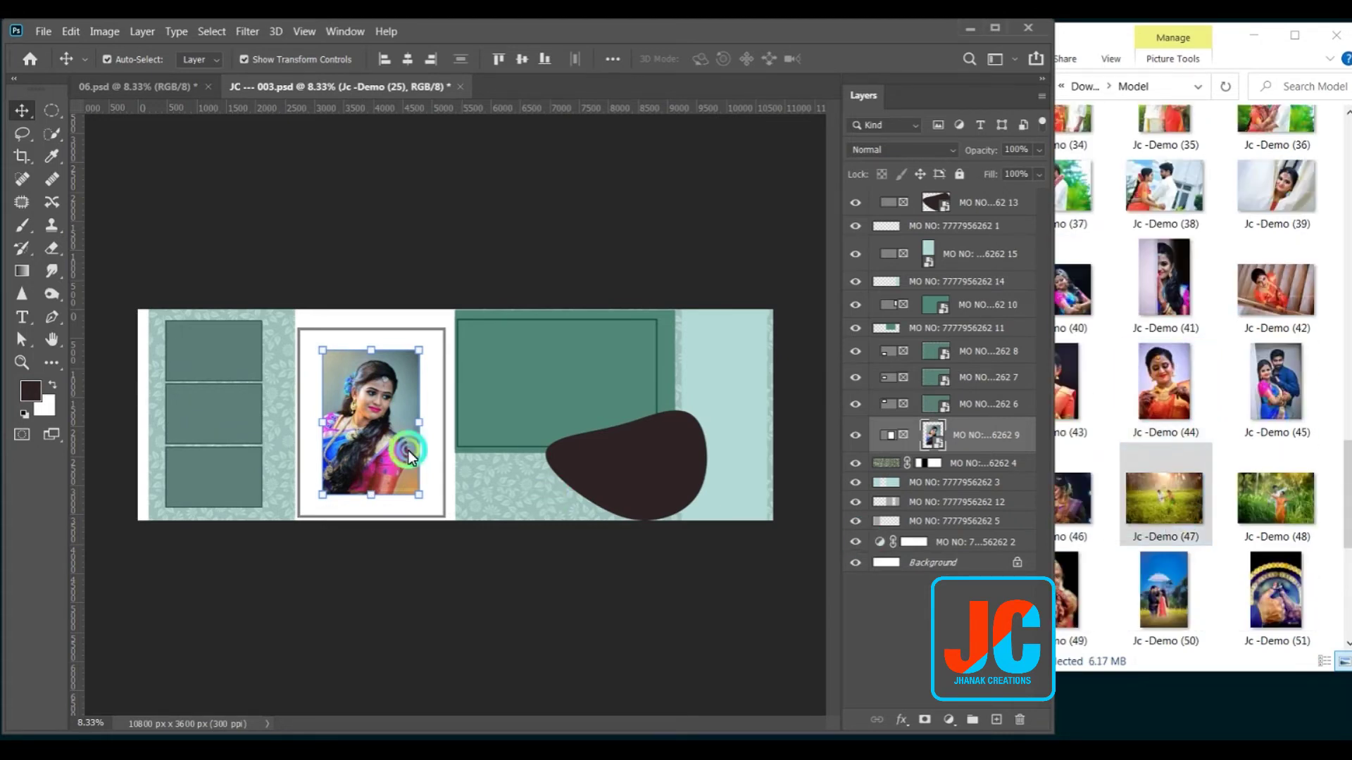
mouse_move(1298, 504)
mouse_down()
mouse_move(296, 450)
mouse_move(519, 383)
mouse_up()
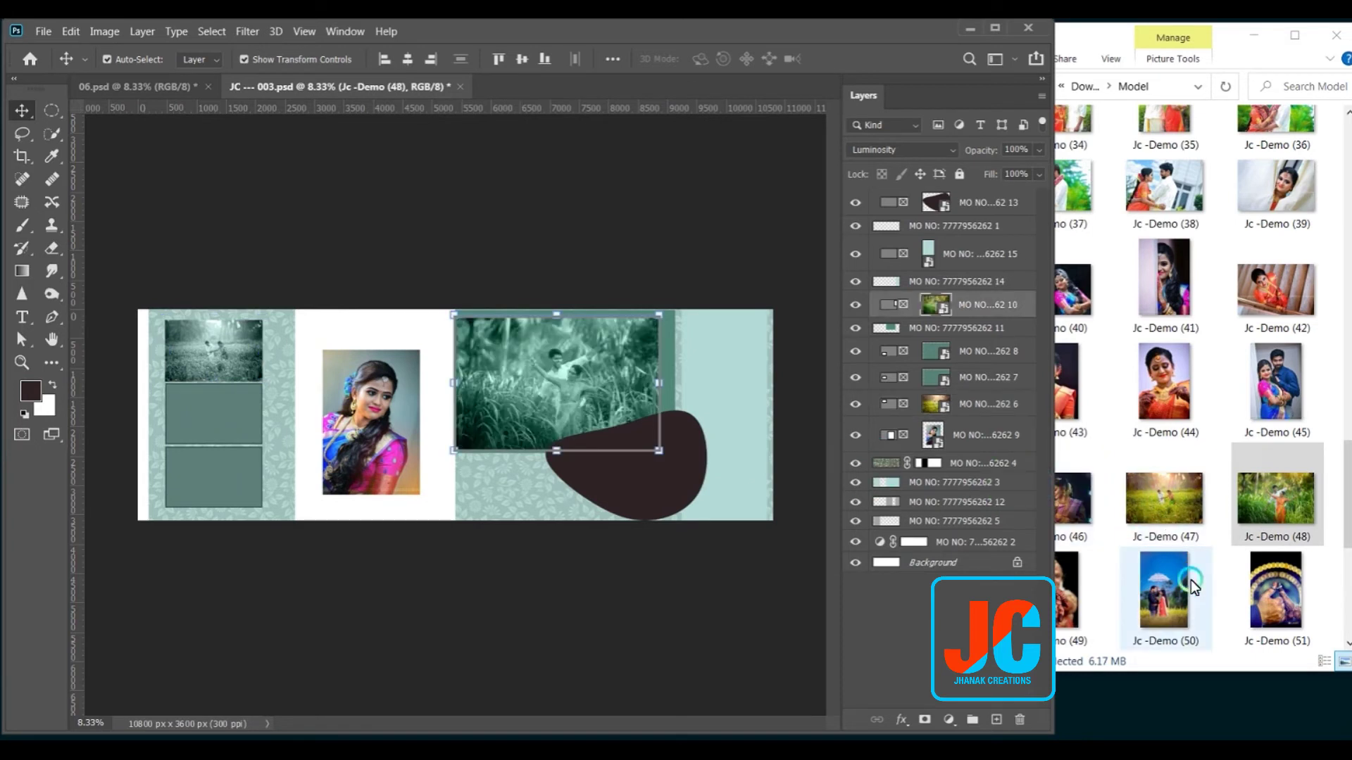
drag(1072, 500, 199, 412)
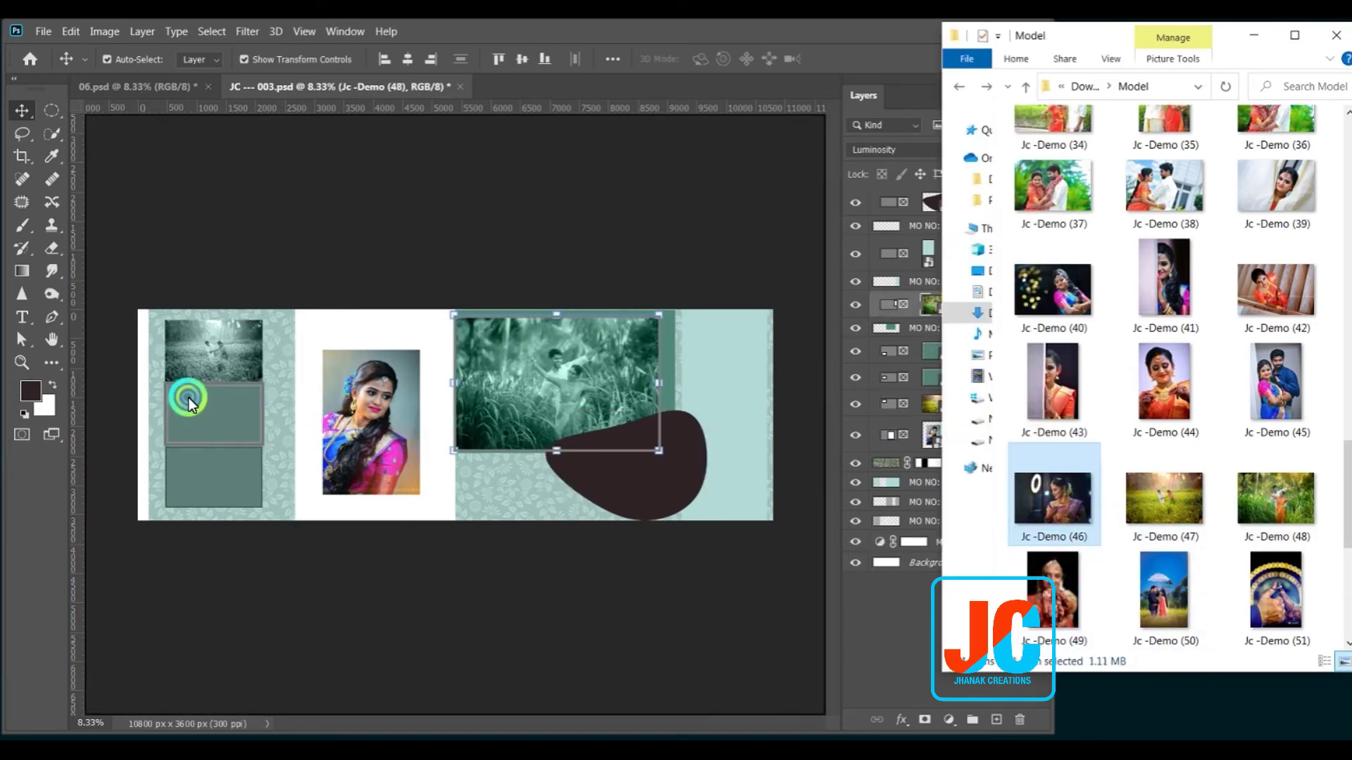
Place Jc -Demo (62) in the bottom-left frame and enlarged Jc -Demo (60) in the right frame.
scroll(1097, 564, down, 3)
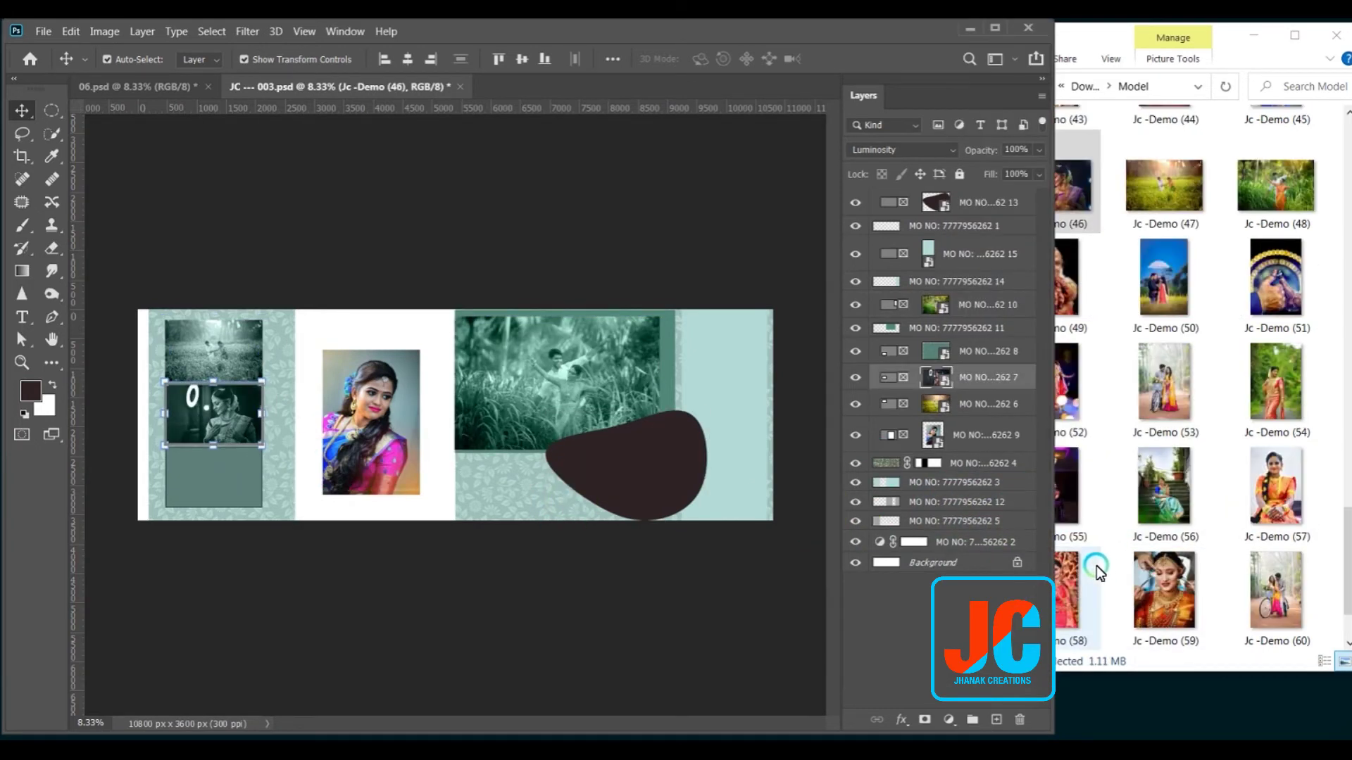
scroll(1227, 556, down, 1)
click(1144, 607)
drag(1144, 606, 215, 484)
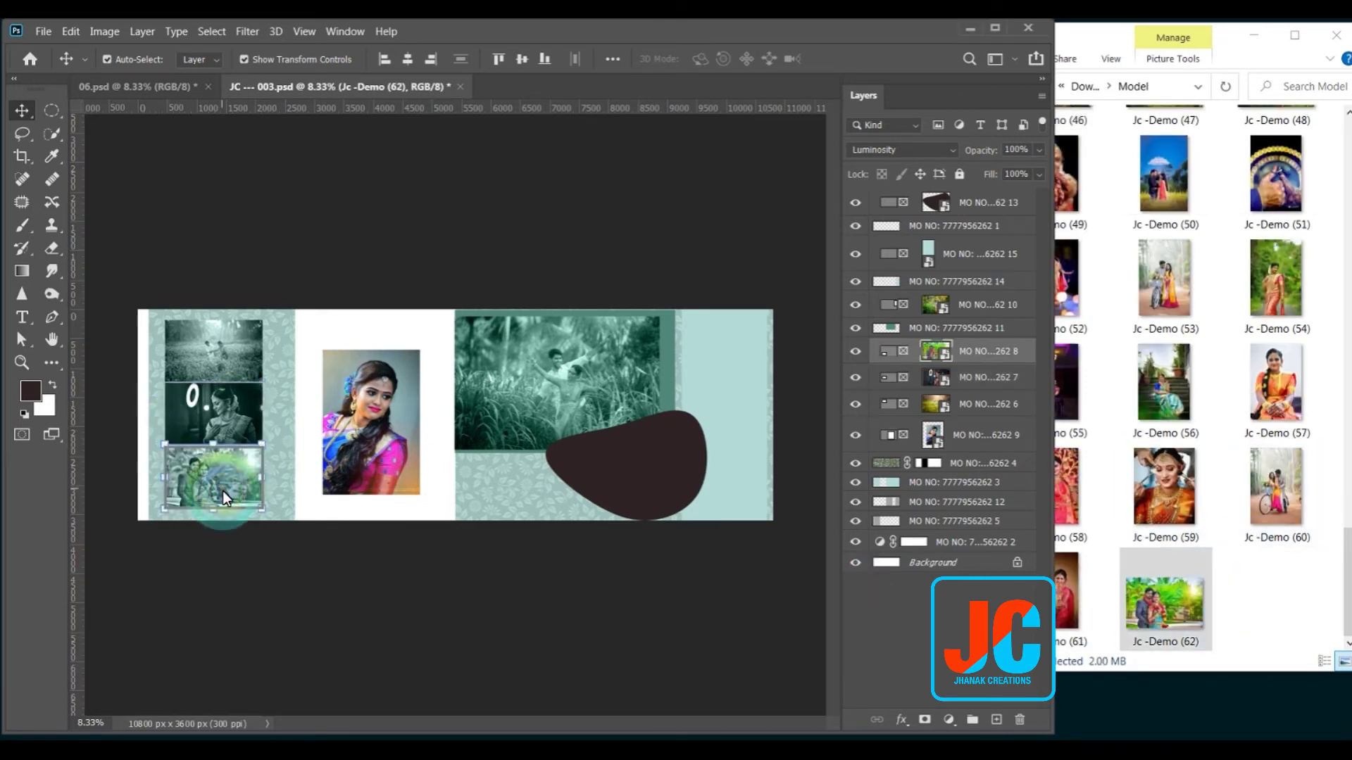
click(384, 605)
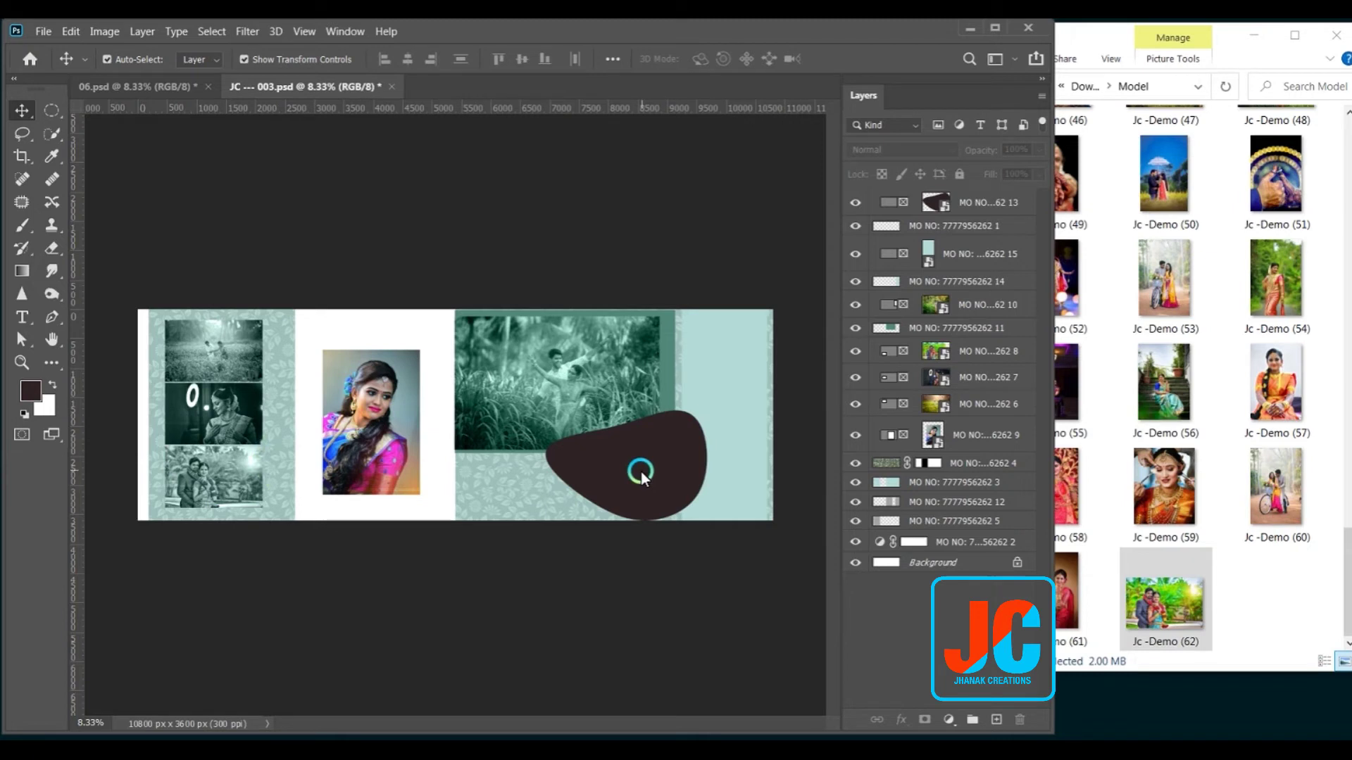
drag(1276, 489, 729, 416)
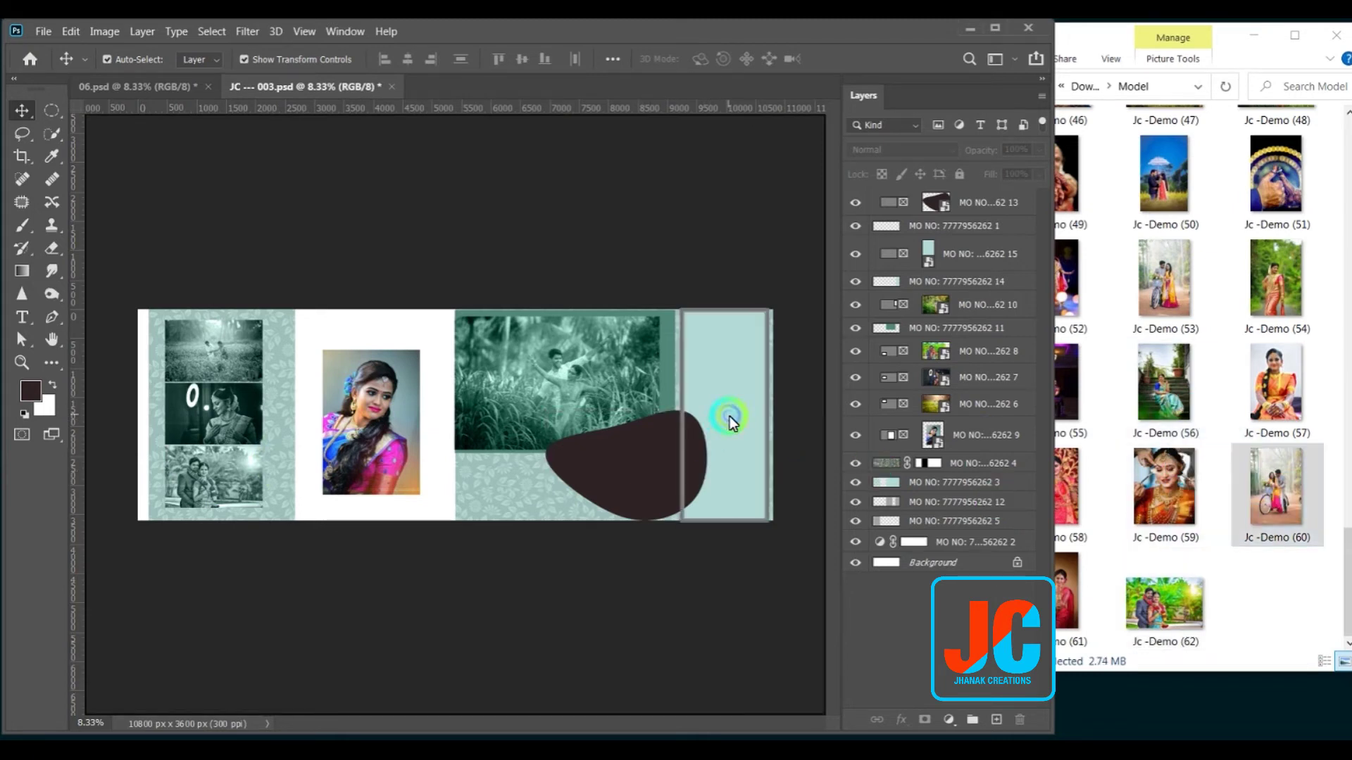
drag(738, 399, 807, 280)
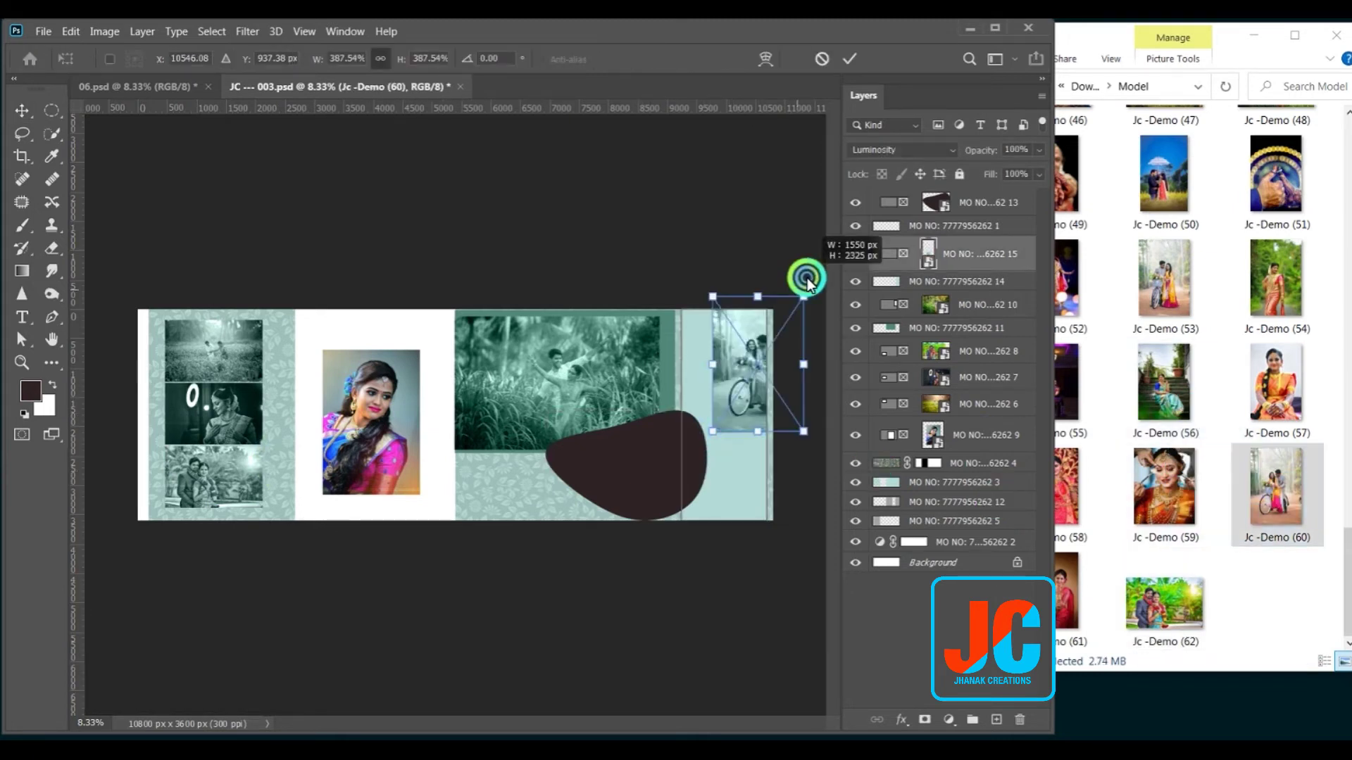
drag(712, 431, 670, 519)
drag(724, 444, 732, 421)
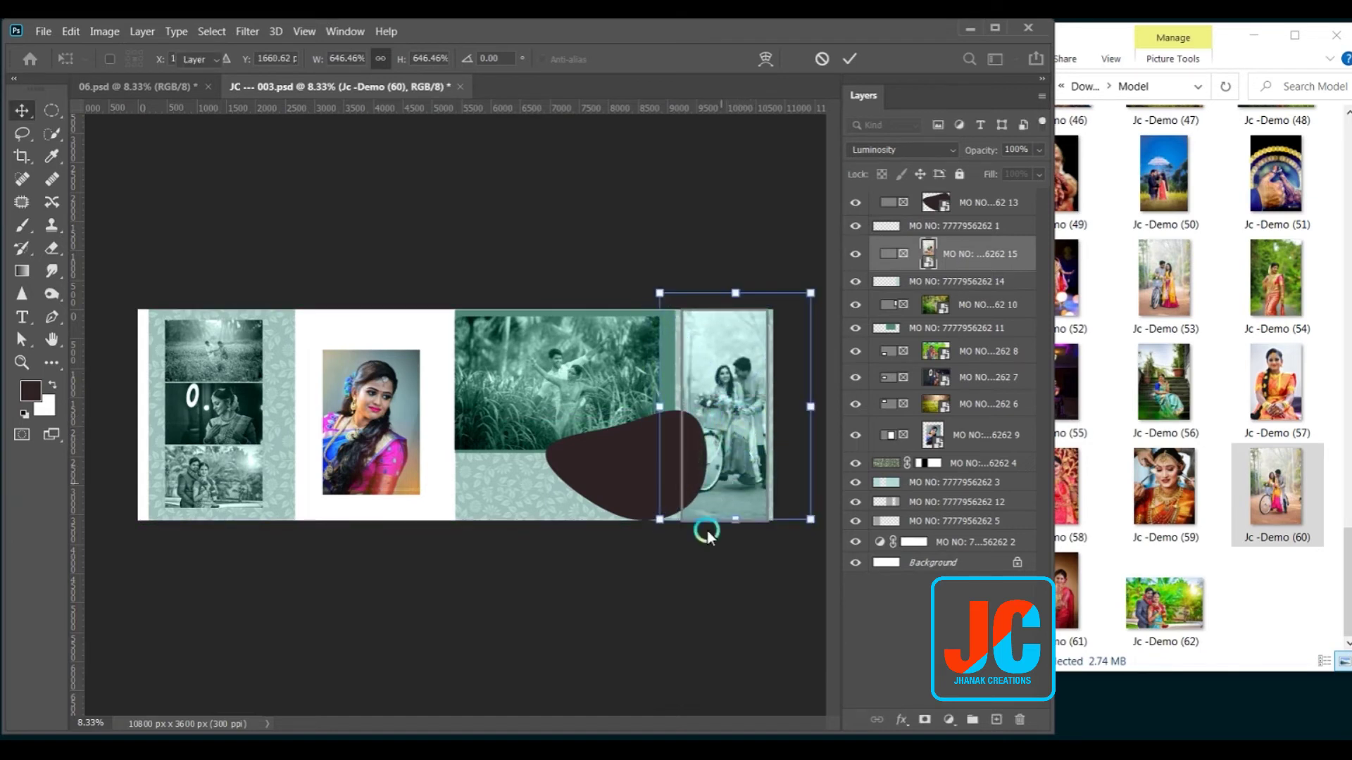
key(Return)
Place Jc -Demo (59) over the dark blob and nudge the portrait frame right.
drag(1164, 486, 628, 517)
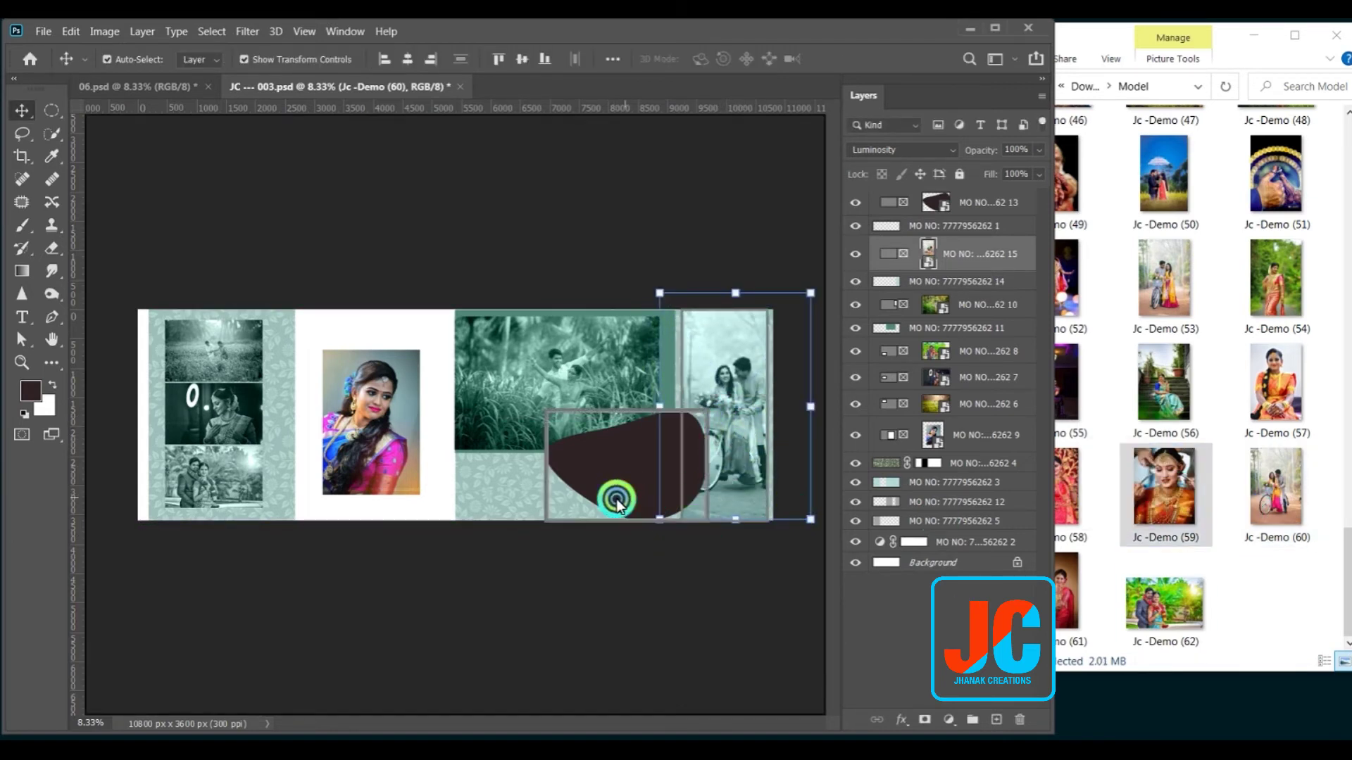
key(Return)
mouse_move(632, 518)
mouse_down()
mouse_move(665, 486)
mouse_move(665, 502)
mouse_move(666, 475)
mouse_up()
key(ctrl+plus)
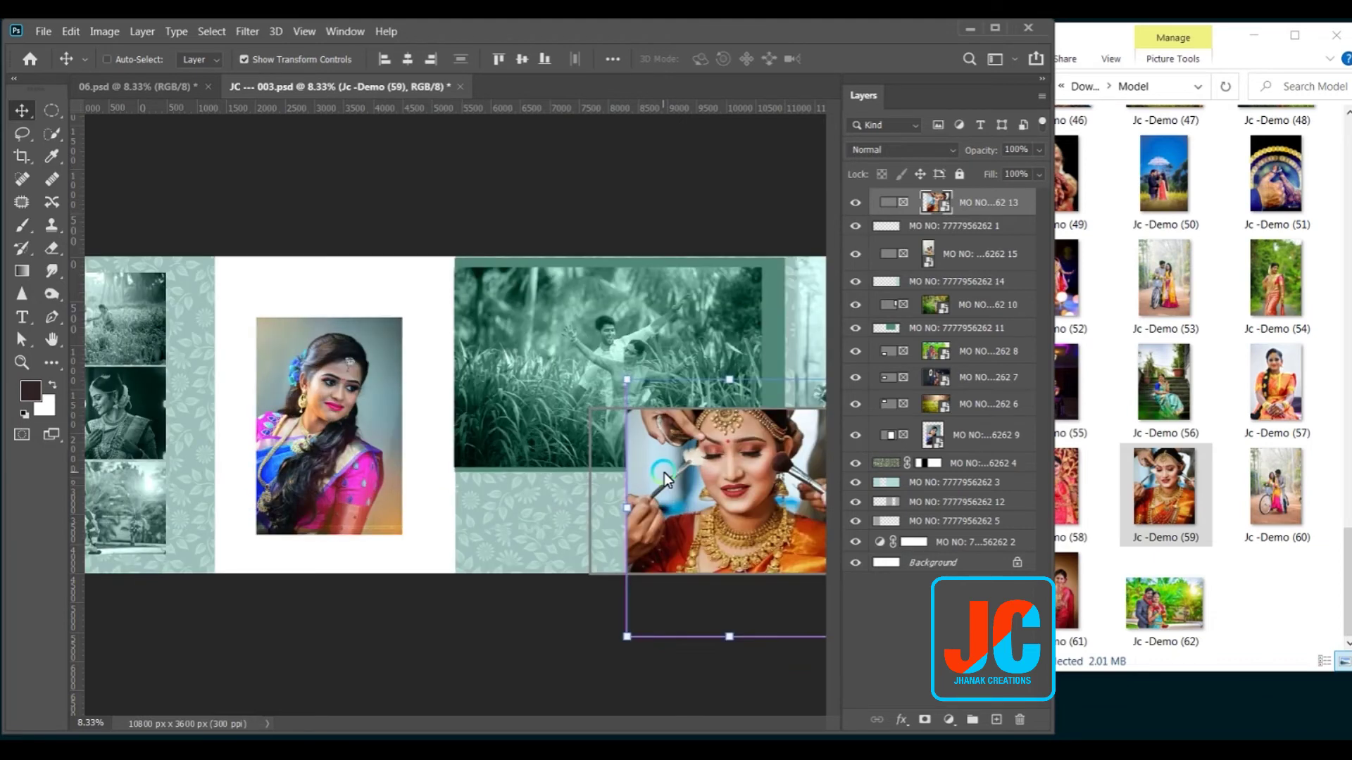
key(ctrl+minus)
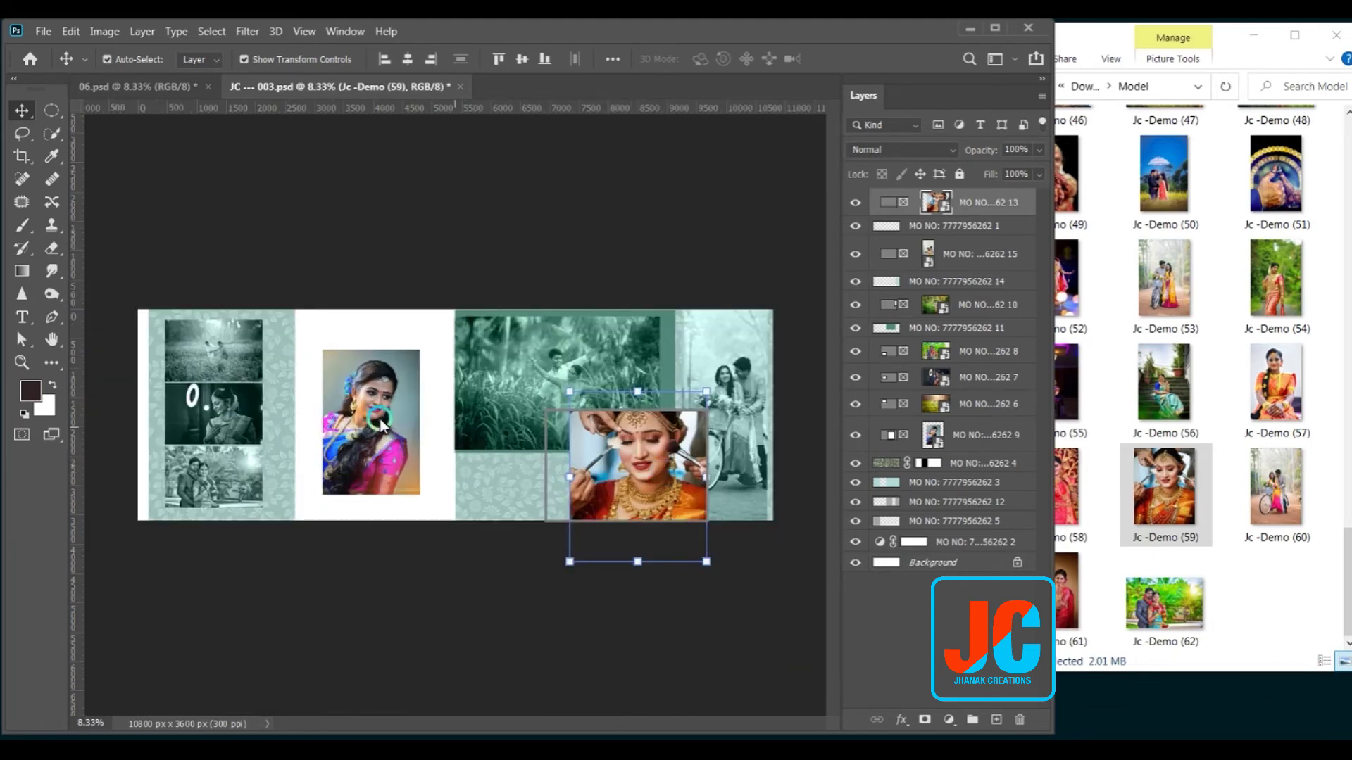
click(380, 423)
drag(401, 423, 404, 423)
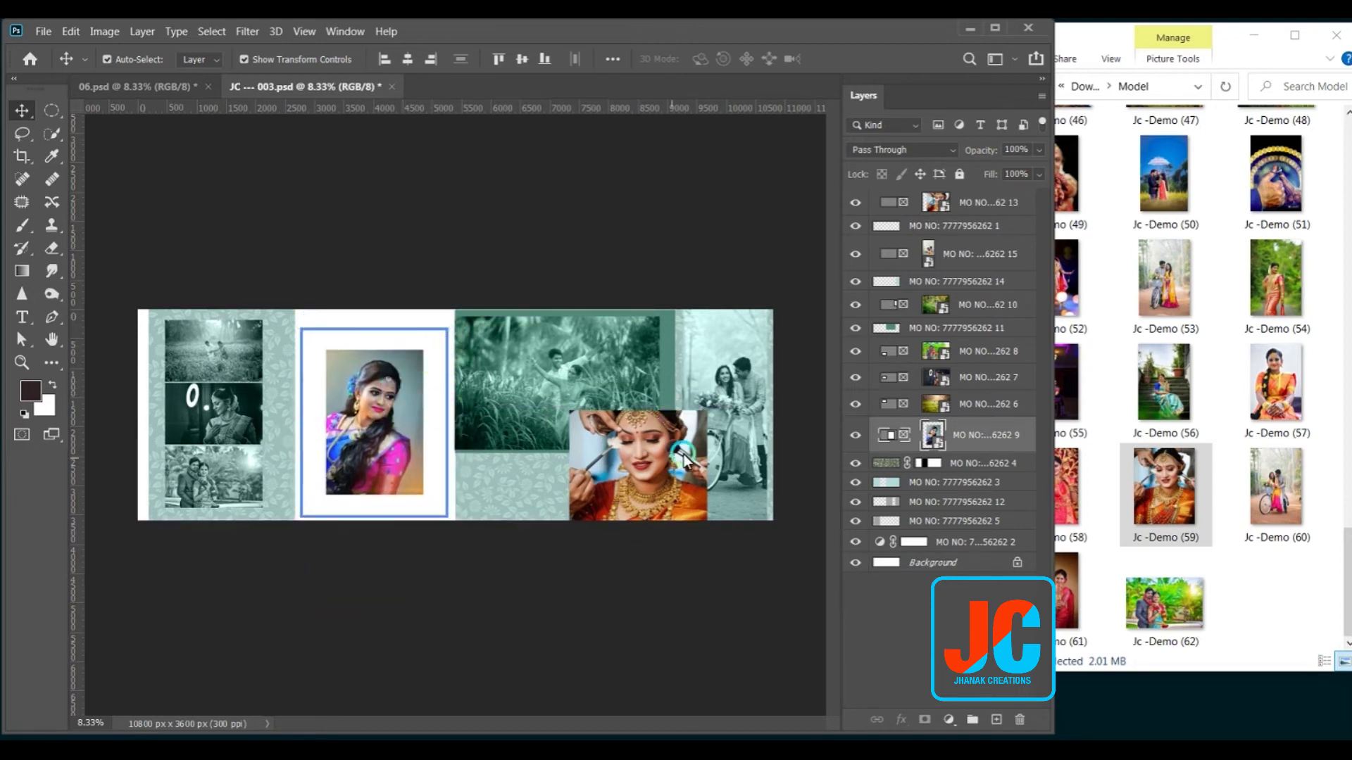
click(644, 449)
Scale the portrait frame to 159%, undo a makeup photo move, then delete the middle portrait.
mouse_move(392, 376)
mouse_down()
mouse_move(392, 397)
mouse_move(530, 231)
mouse_up()
key(ctrl+t)
drag(431, 378, 388, 414)
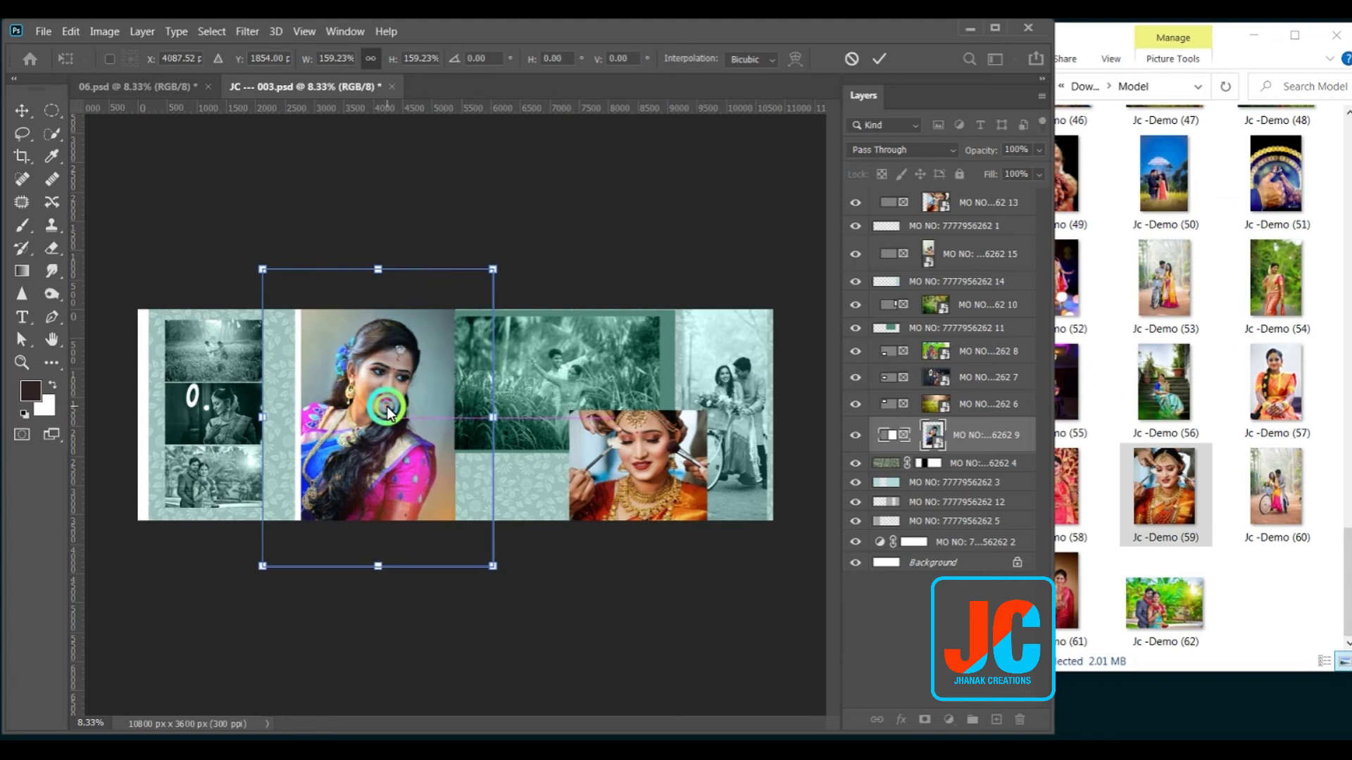
click(659, 440)
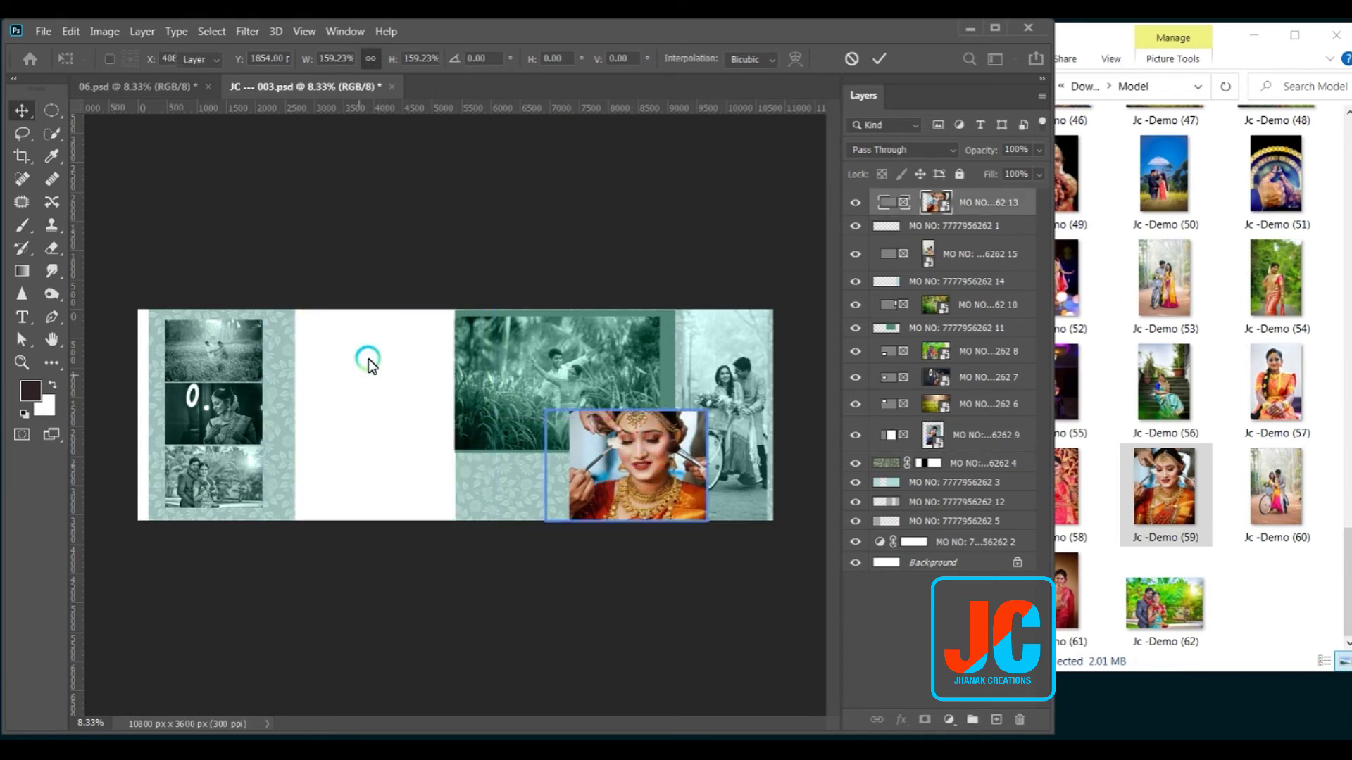
drag(662, 464, 660, 461)
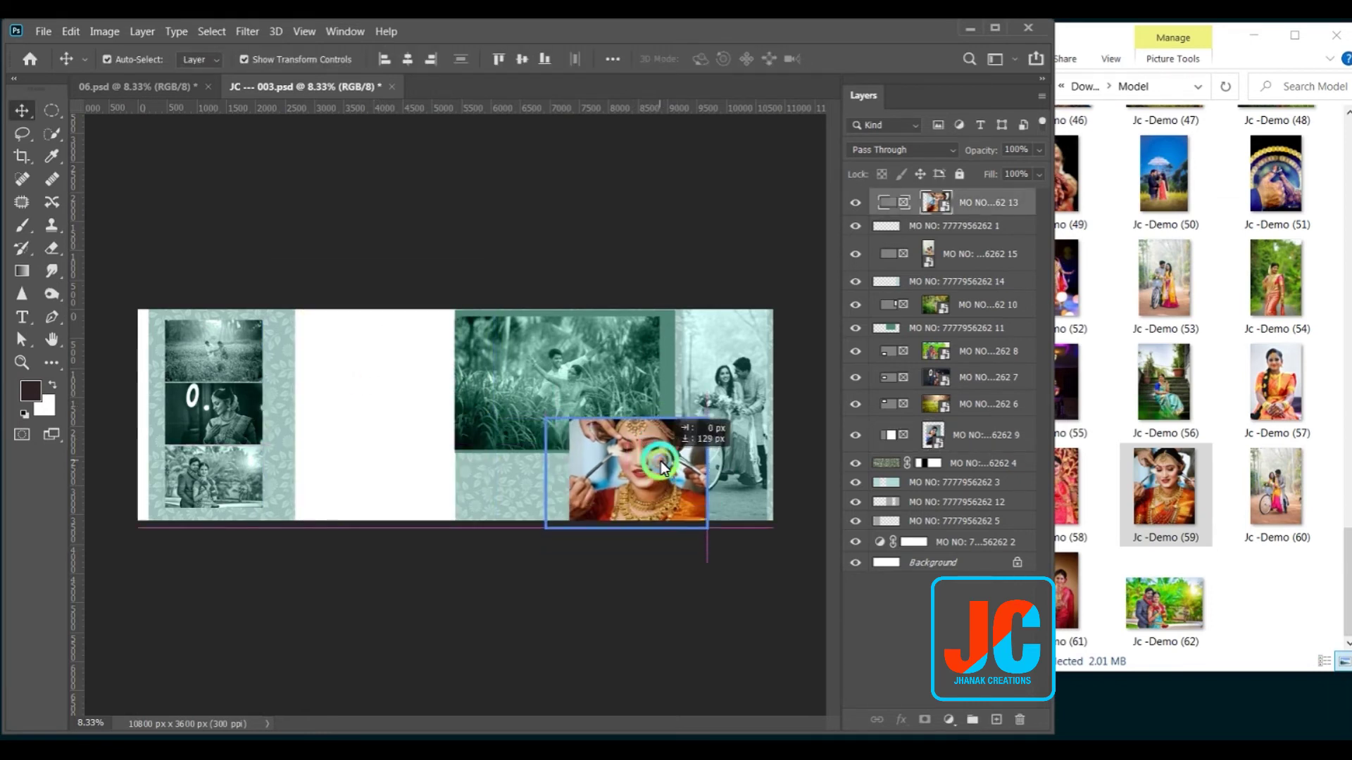
key(ctrl+z)
click(385, 366)
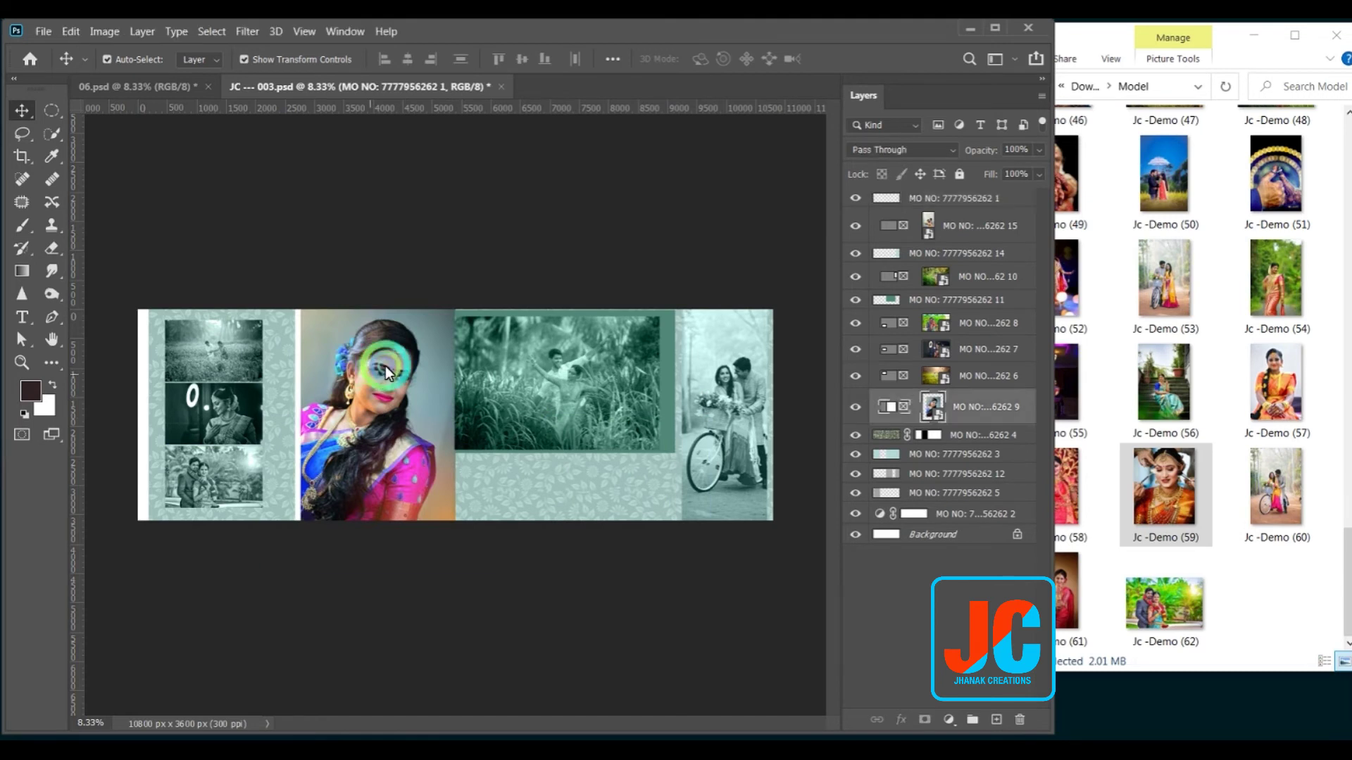
key(Delete)
Draw a dark-filled oval on a new layer over the empty middle slot.
key(m)
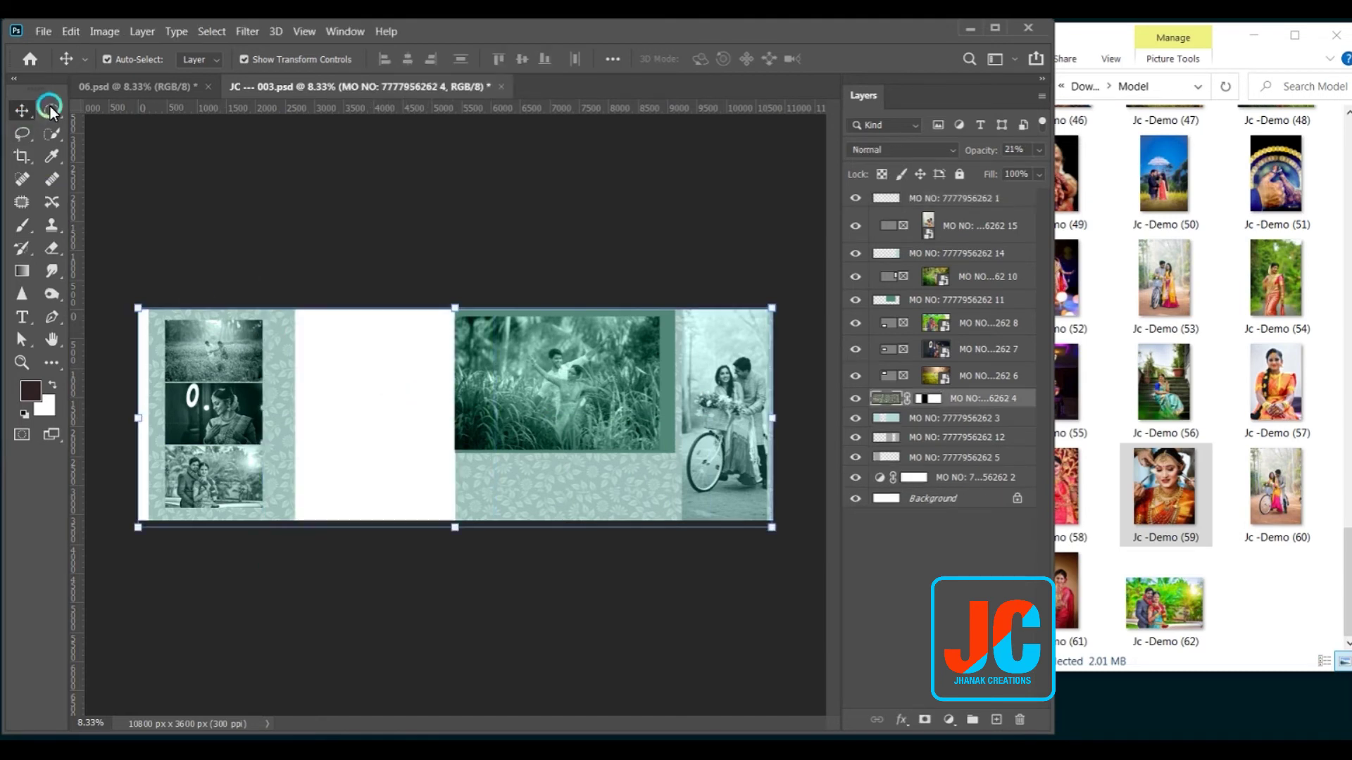
drag(308, 321, 440, 493)
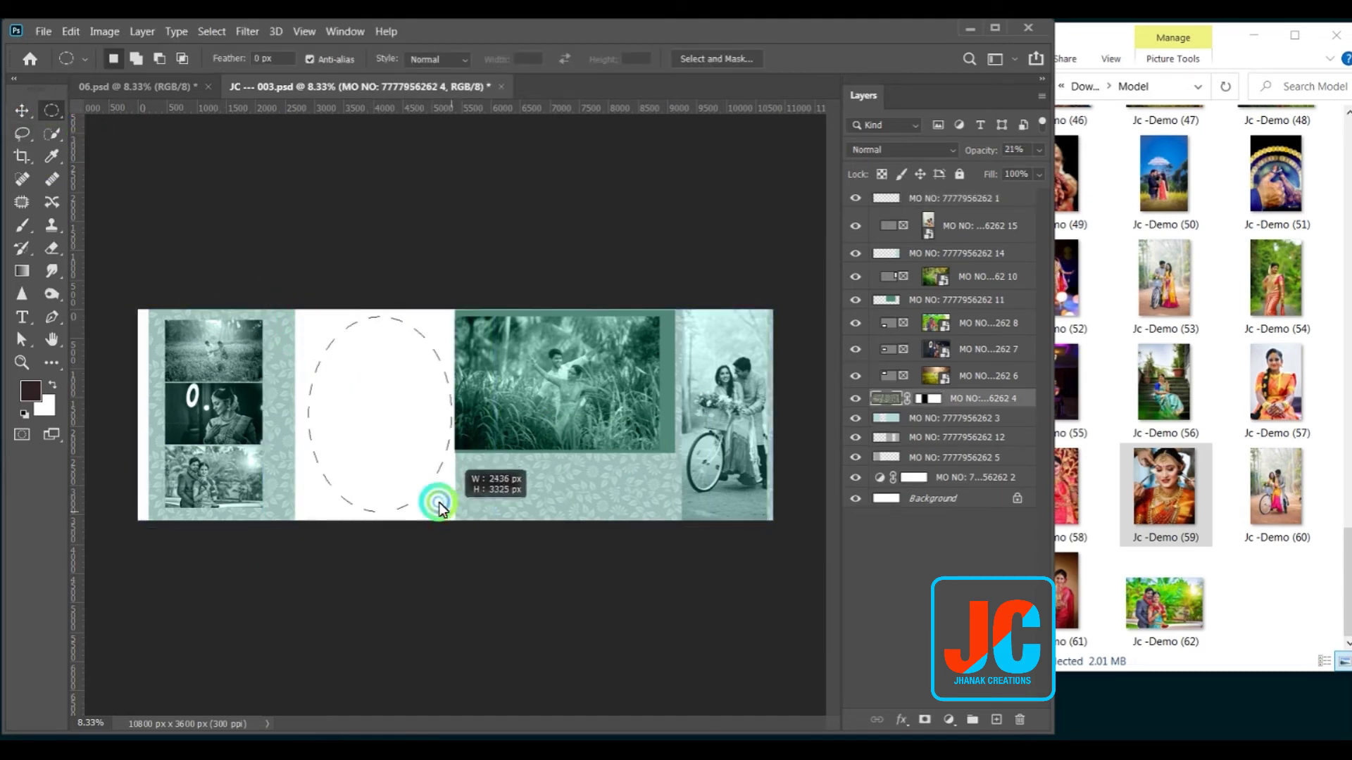
key(ctrl+shift+n)
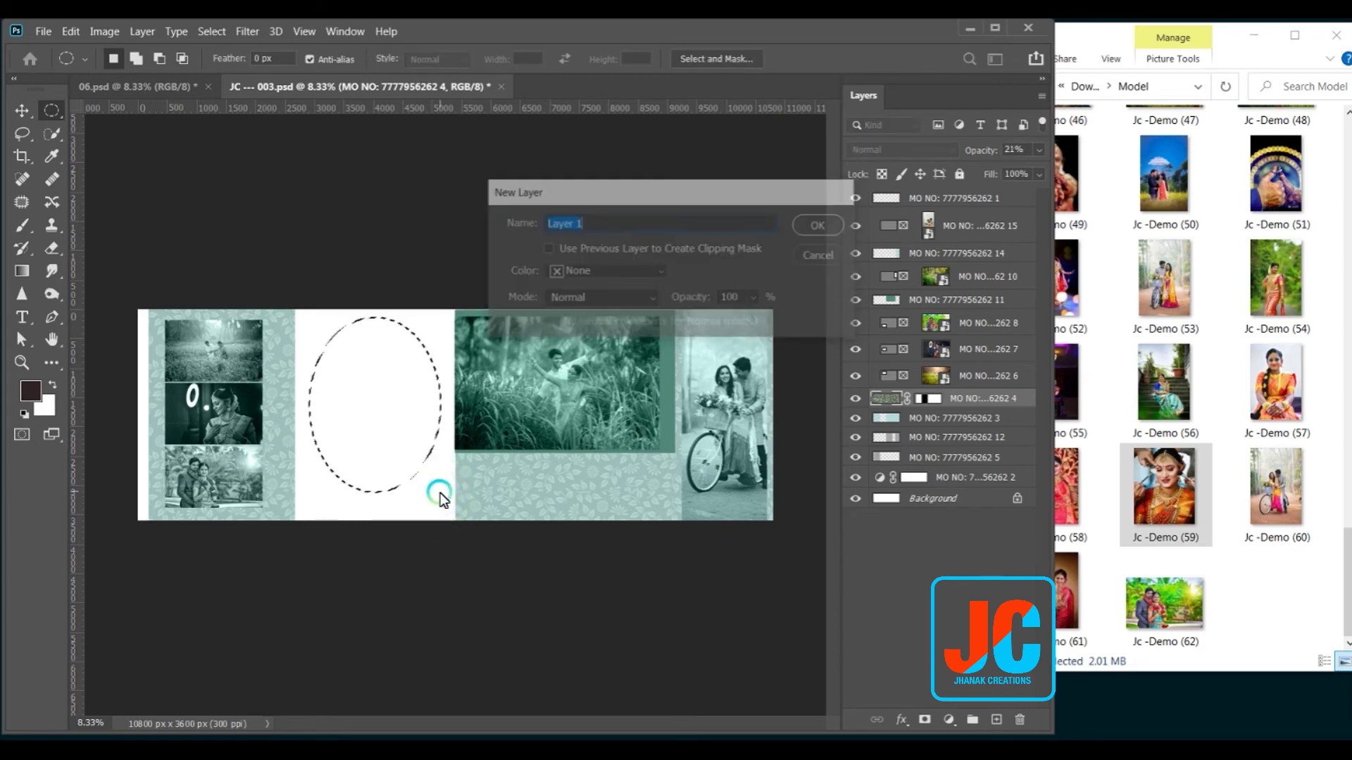
key(Return)
key(alt+BackSpace)
key(ctrl+d)
Duplicate the oval, move the copy lower right, bring it to top and squash it to 70%.
key(v)
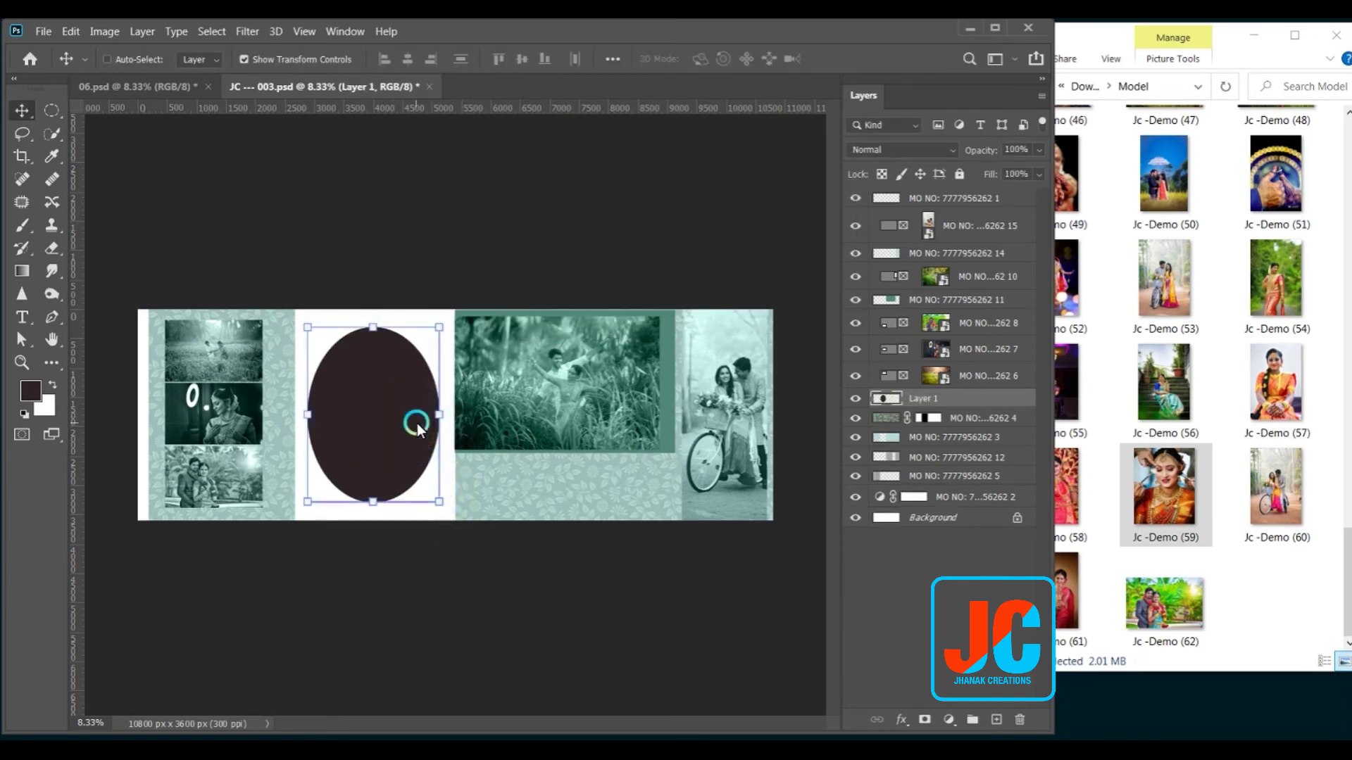
key(ctrl+j)
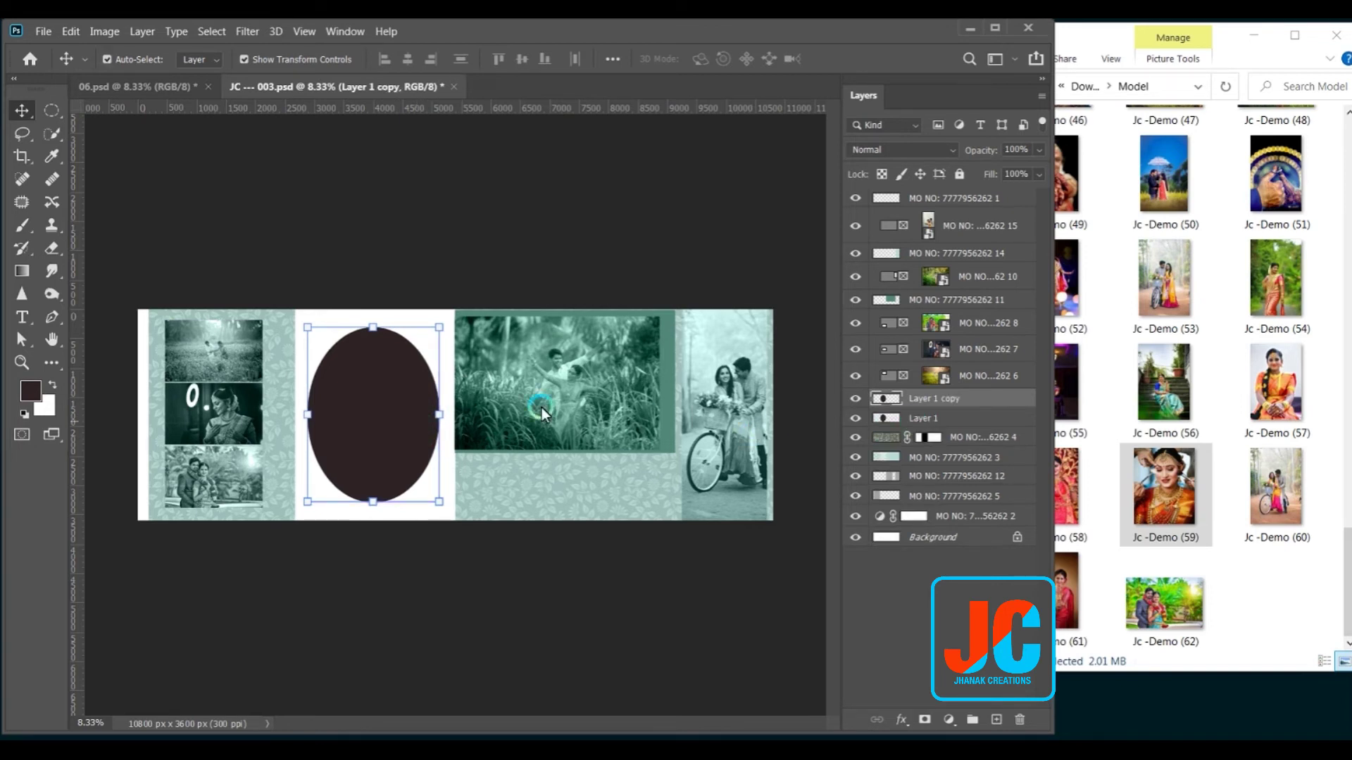
drag(362, 386, 661, 407)
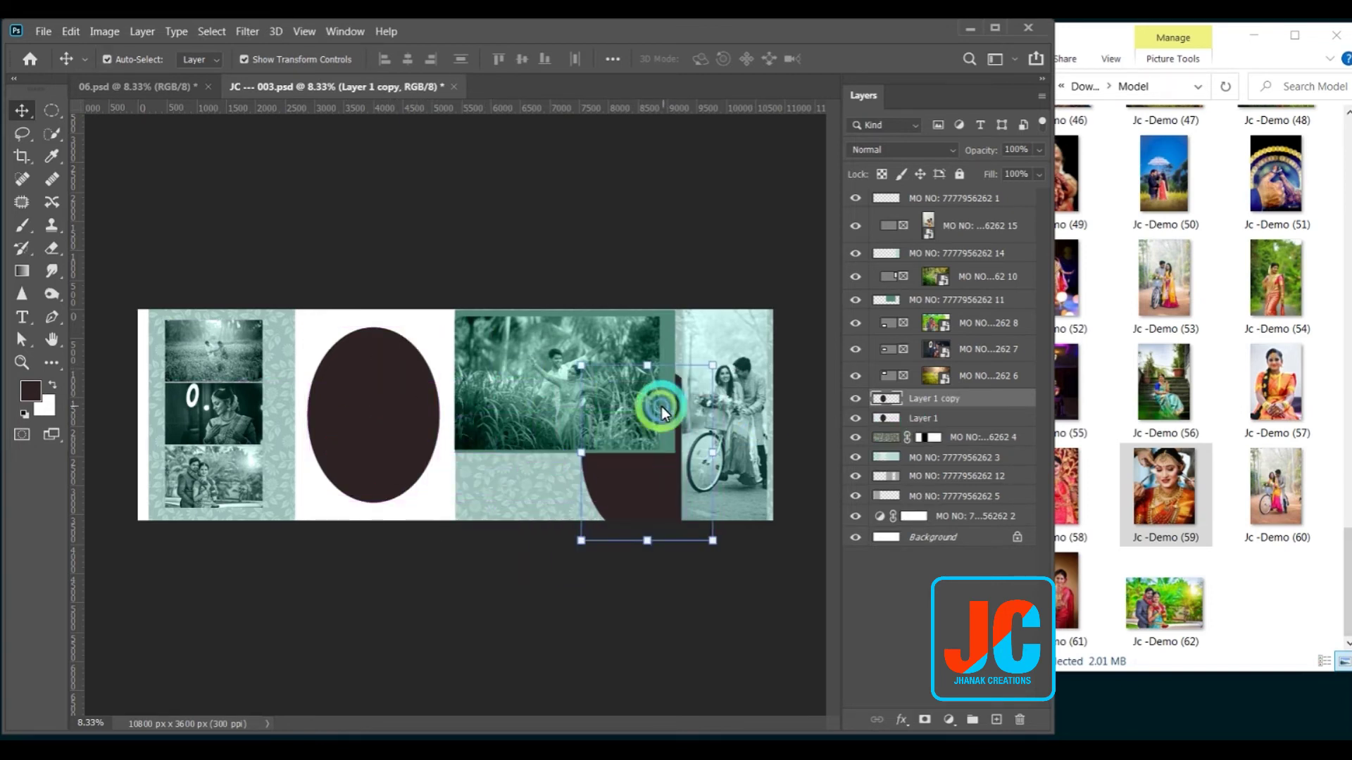
key(ctrl+shift+bracketright)
drag(647, 362, 658, 437)
Warp the squashed ellipse into a blob with a pointed left side, then duplicate it.
right_click(663, 446)
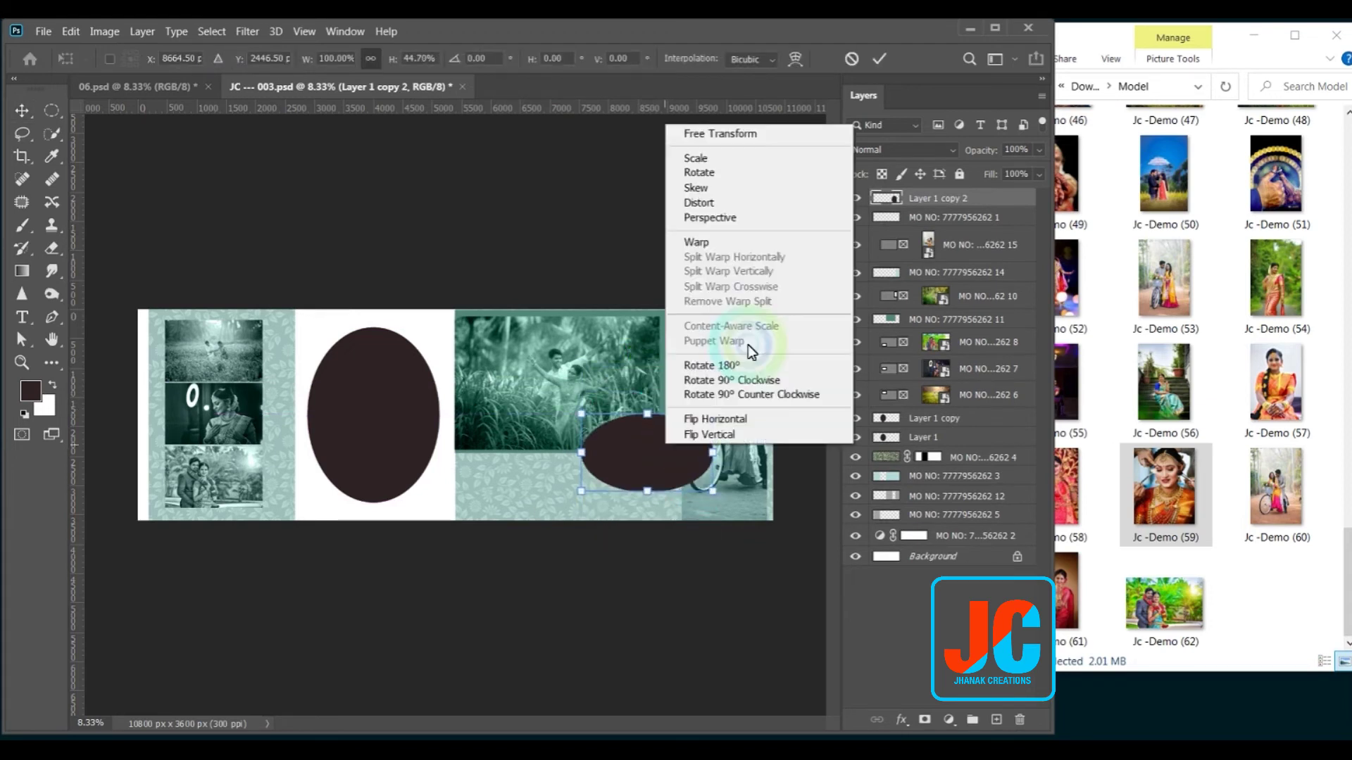
click(742, 242)
drag(574, 438, 521, 418)
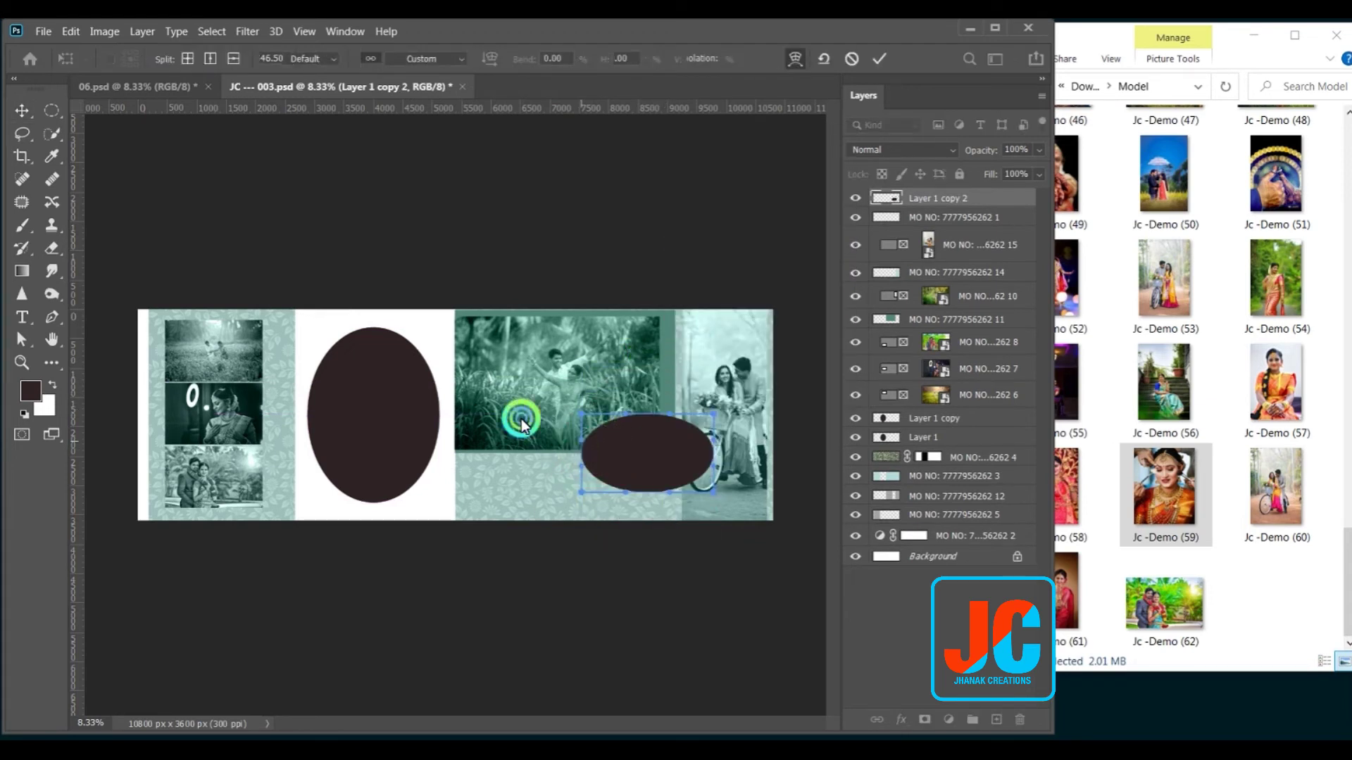
drag(711, 416, 693, 373)
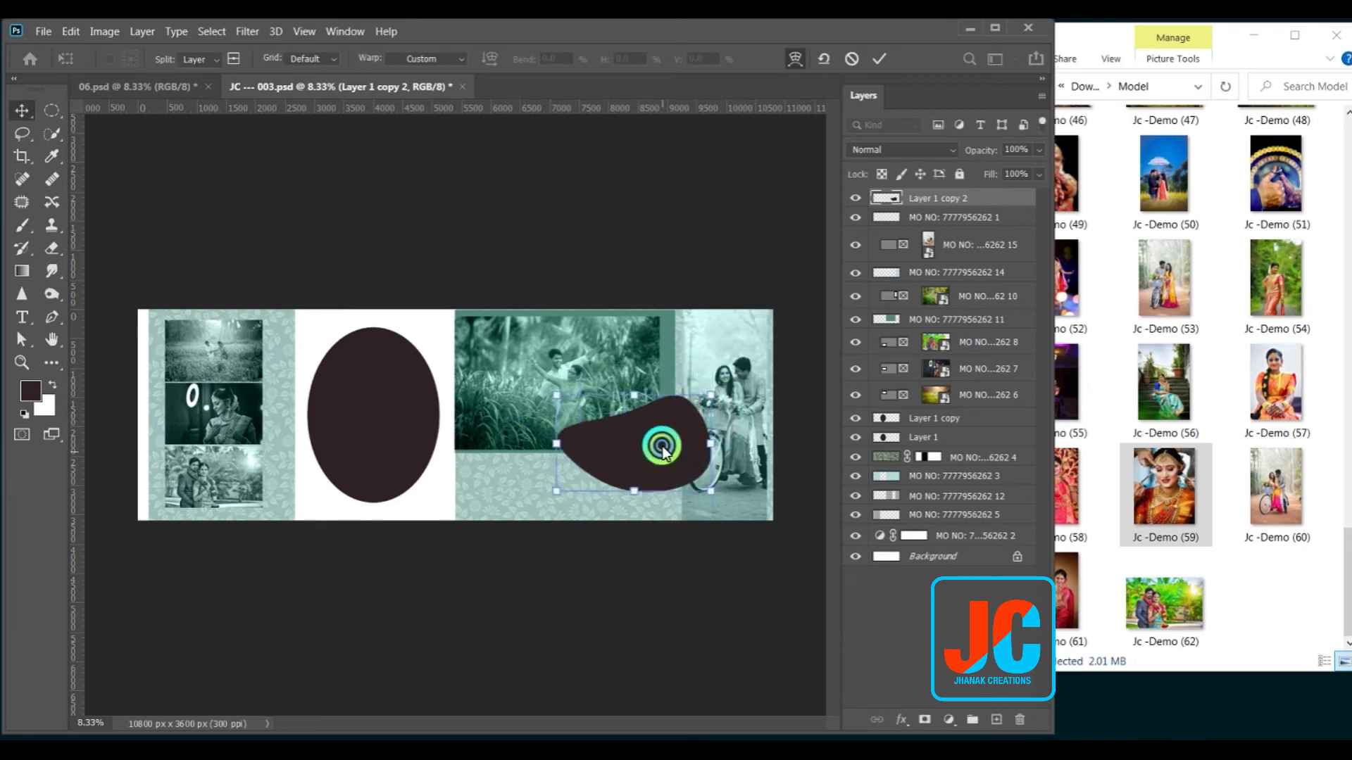
key(ctrl+j)
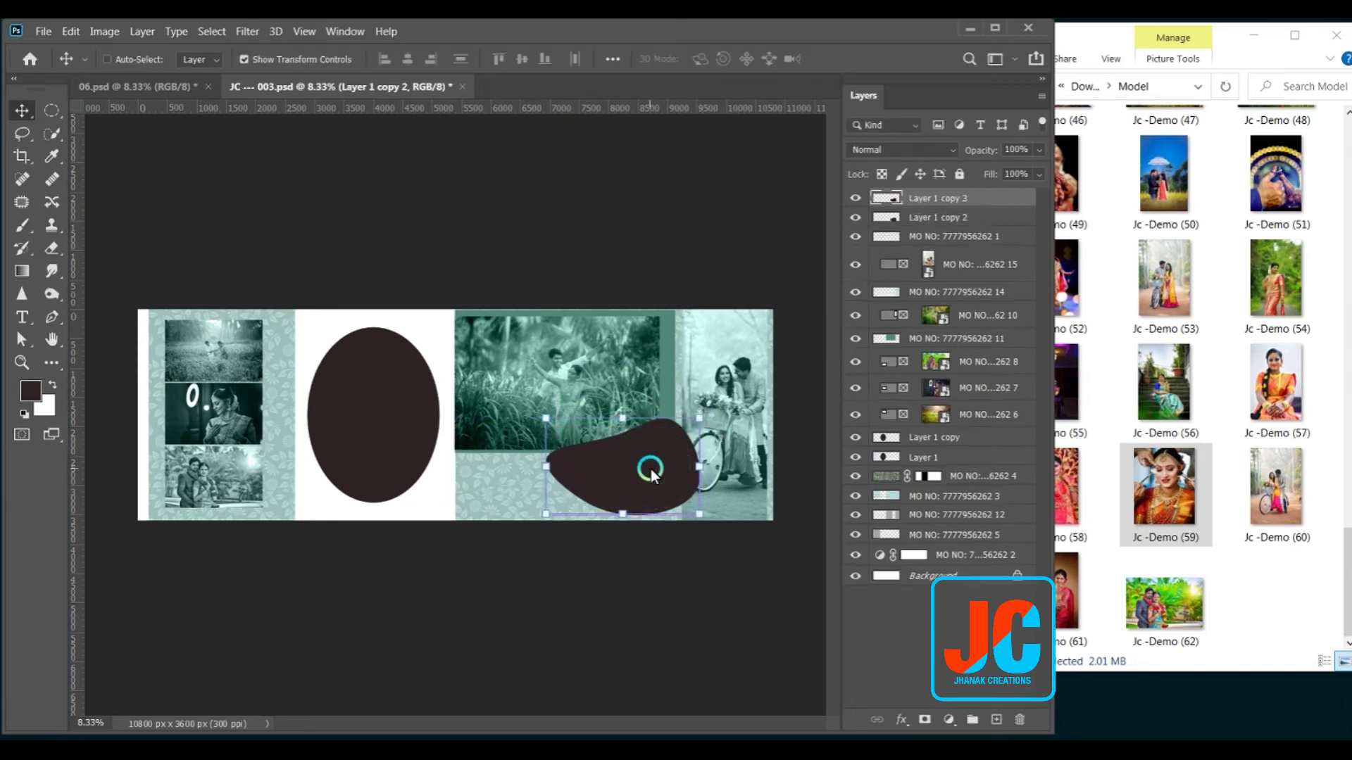
right_click(644, 456)
Hide the original blob layer and Layer 1, the original oval.
click(865, 293)
click(853, 221)
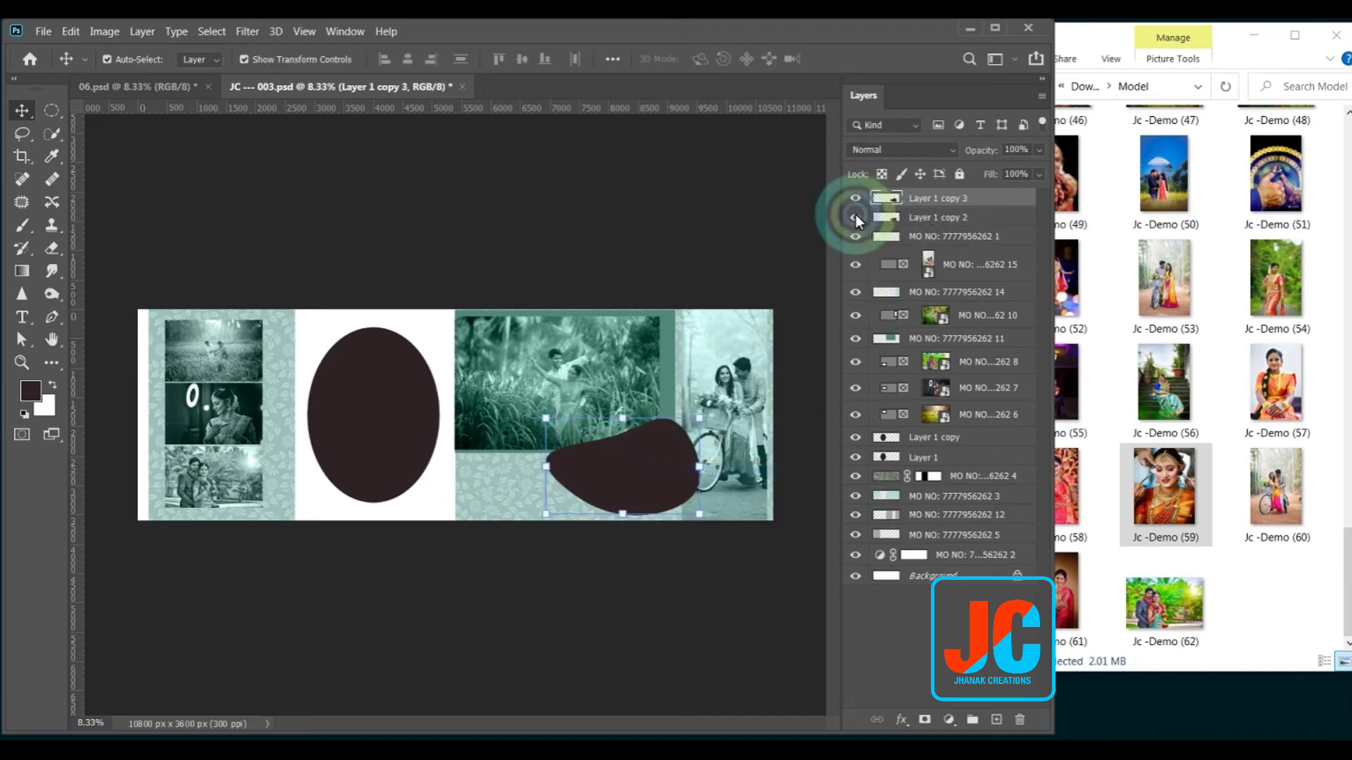
right_click(388, 388)
click(409, 410)
click(855, 457)
Select both Layer 1 copy and Layer 1 copy 3 via the canvas layer list.
right_click(415, 382)
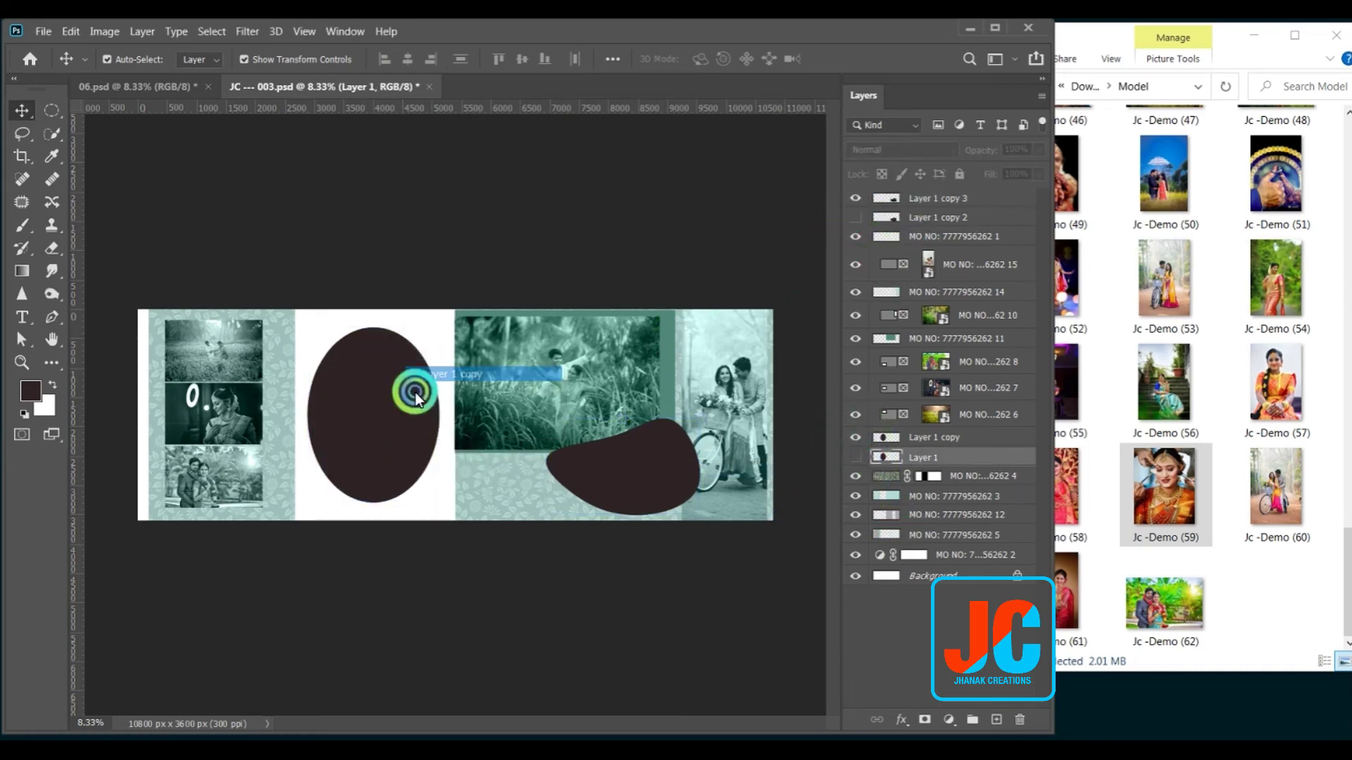
click(422, 375)
right_click(639, 470)
click(667, 481)
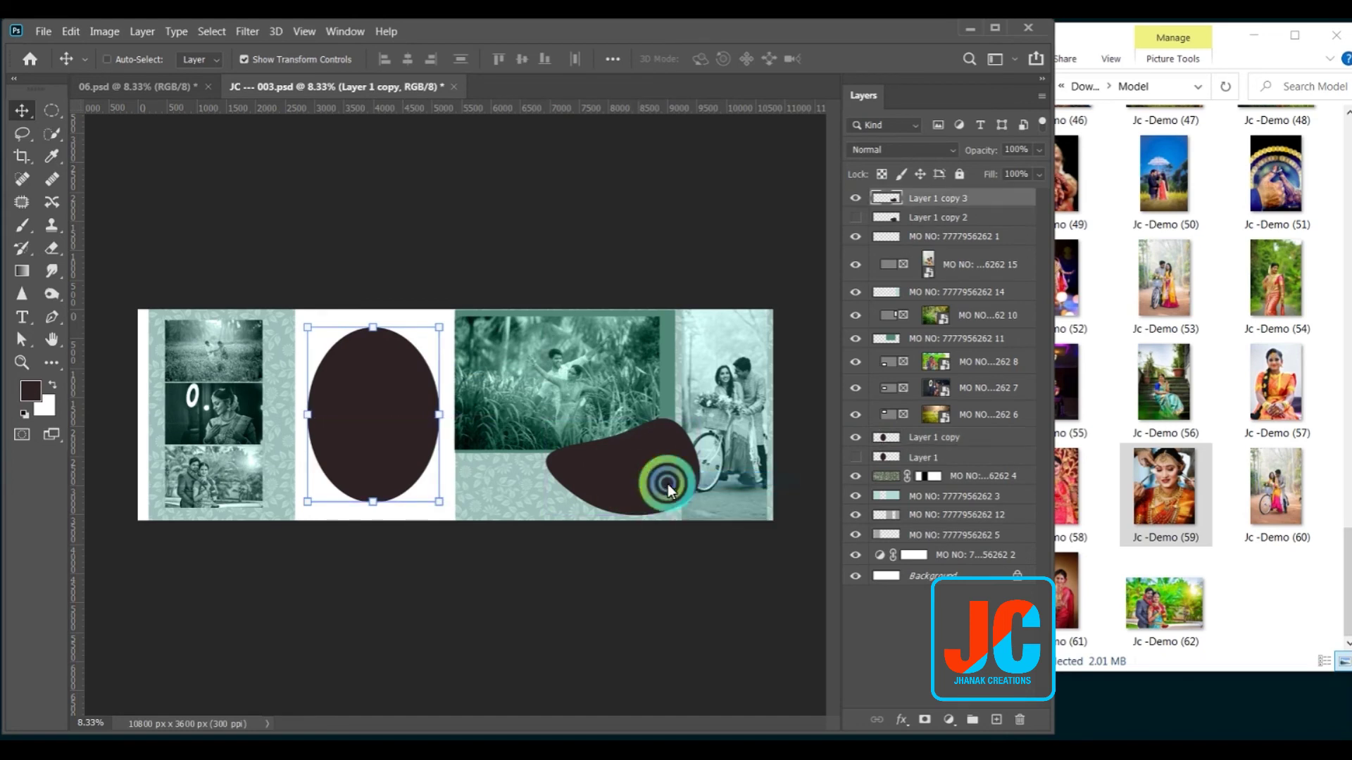
right_click(342, 412)
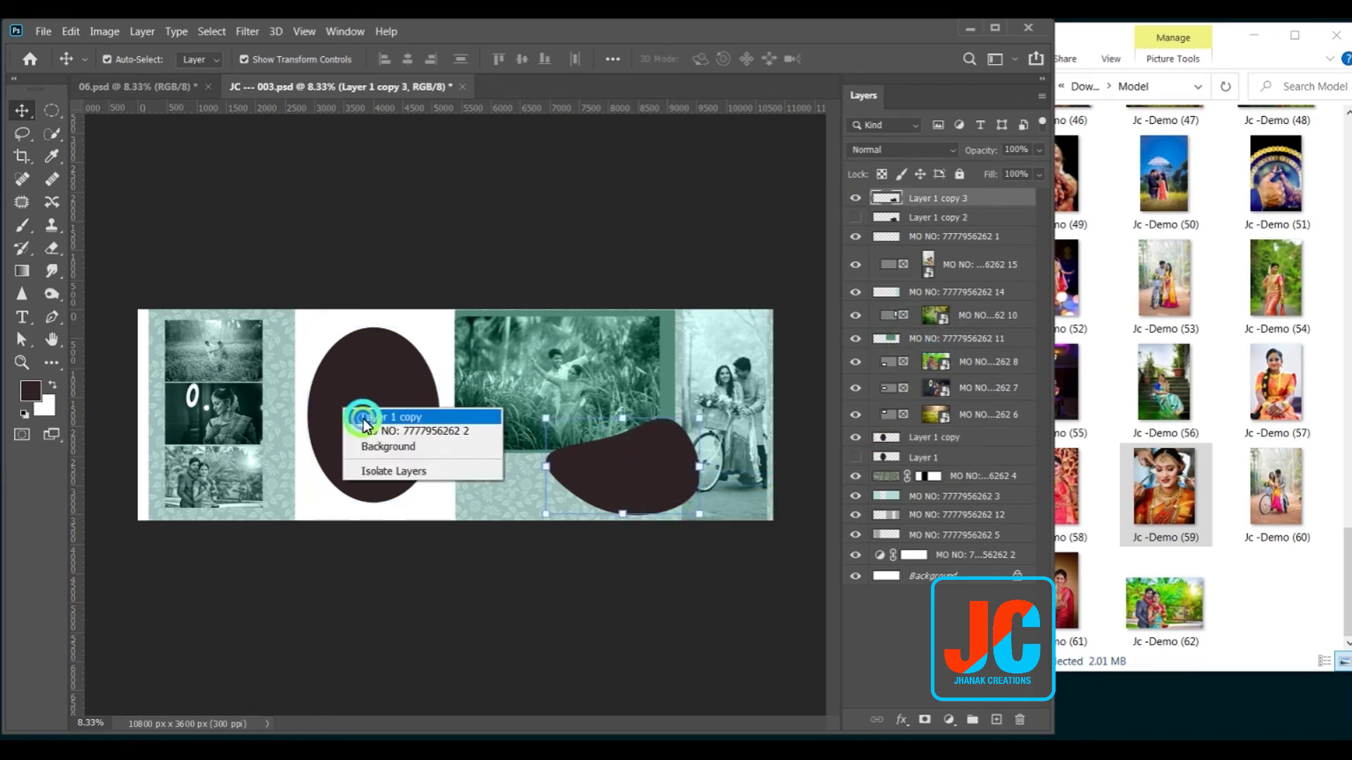
click(373, 418)
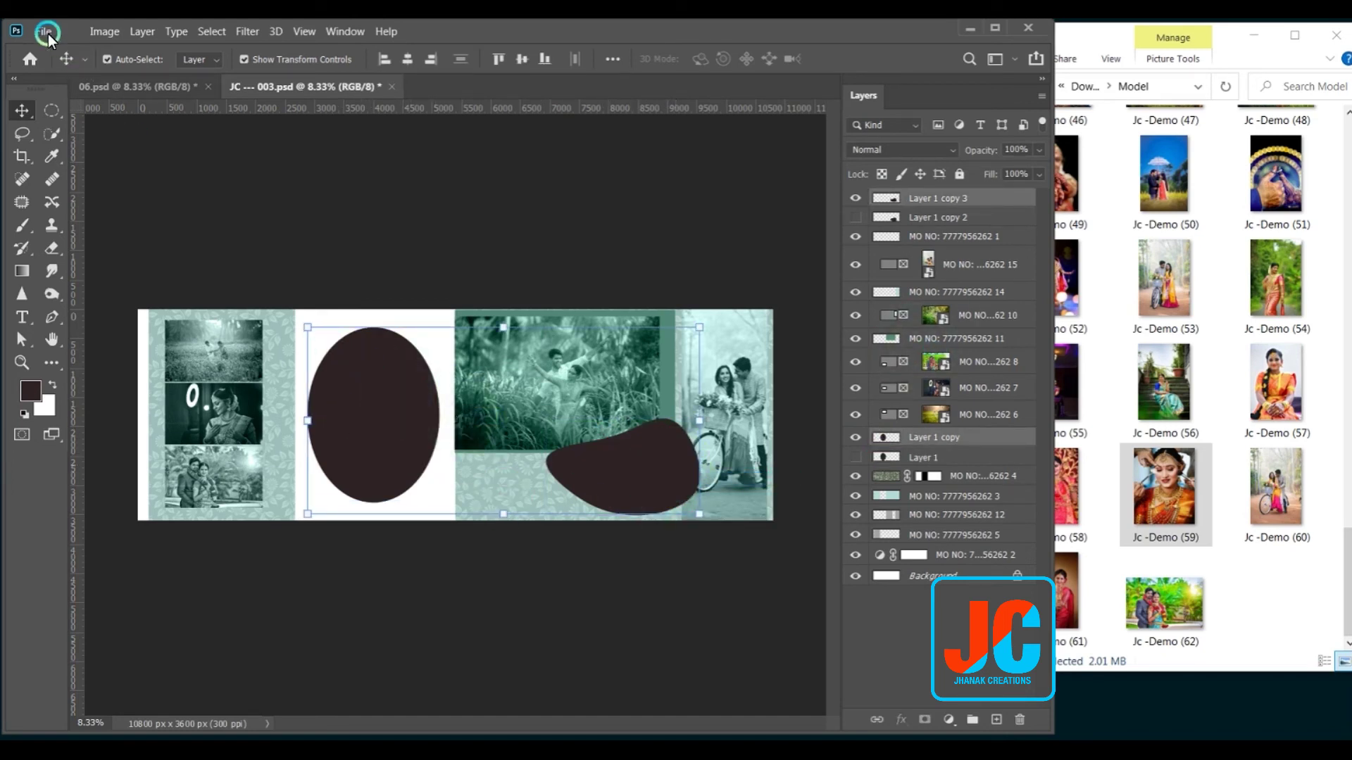
click(45, 32)
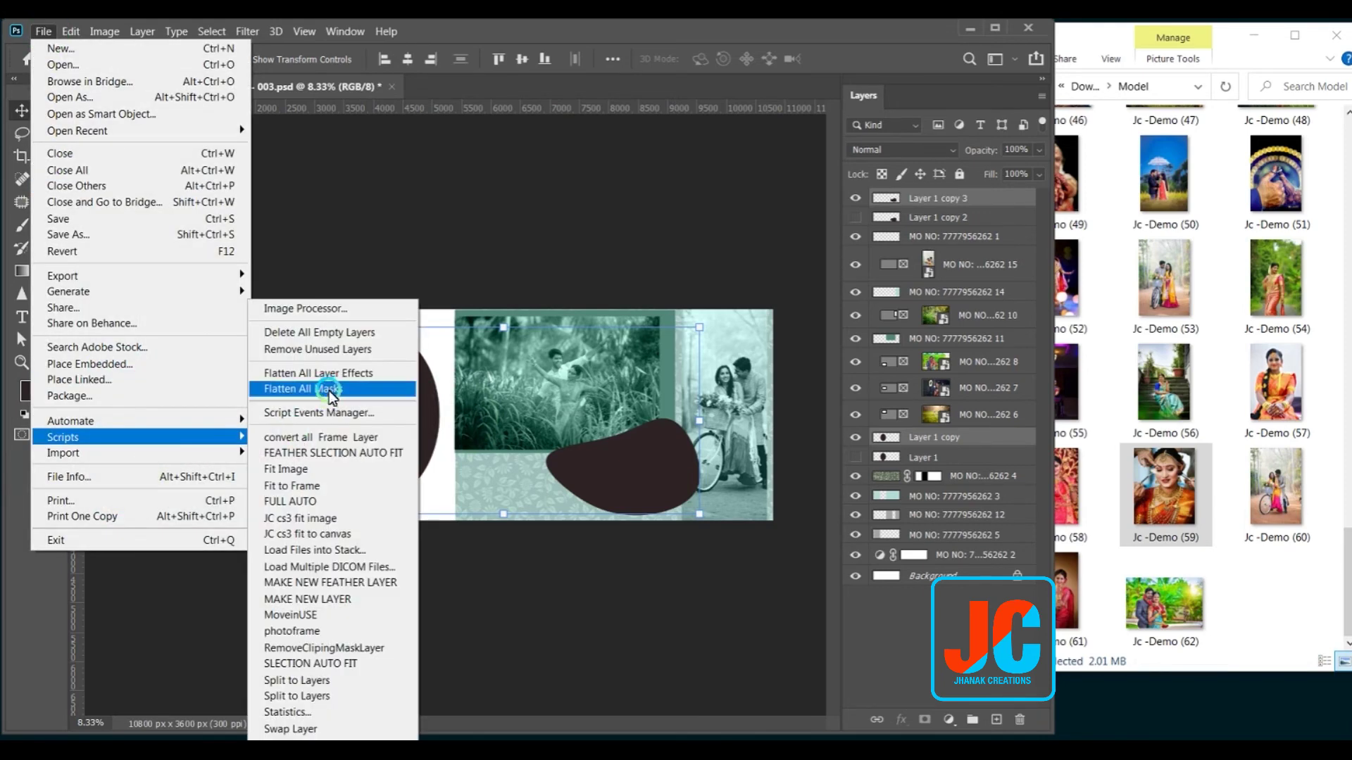
Run the convert all Frame Layer script on the selected oval and blob copies.
click(323, 436)
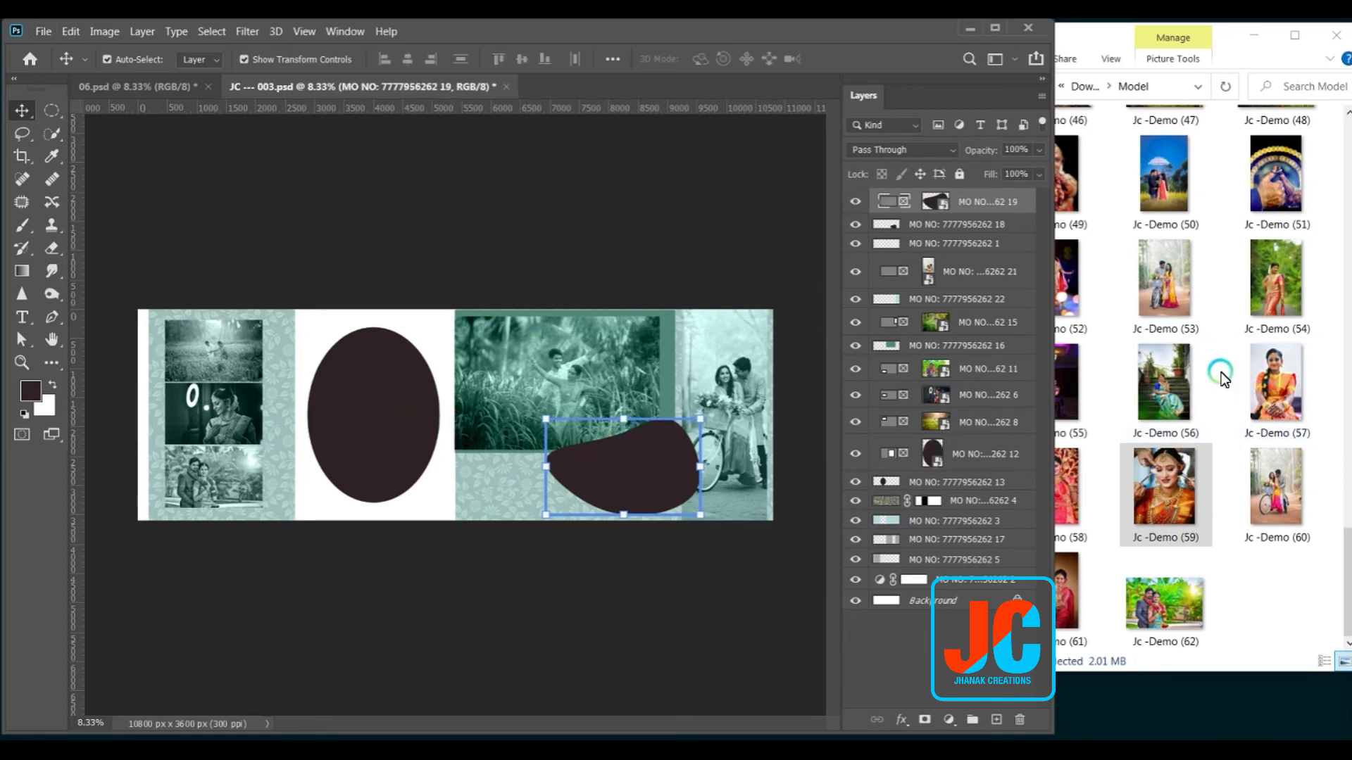
scroll(1219, 372, up, 3)
scroll(1189, 361, up, 3)
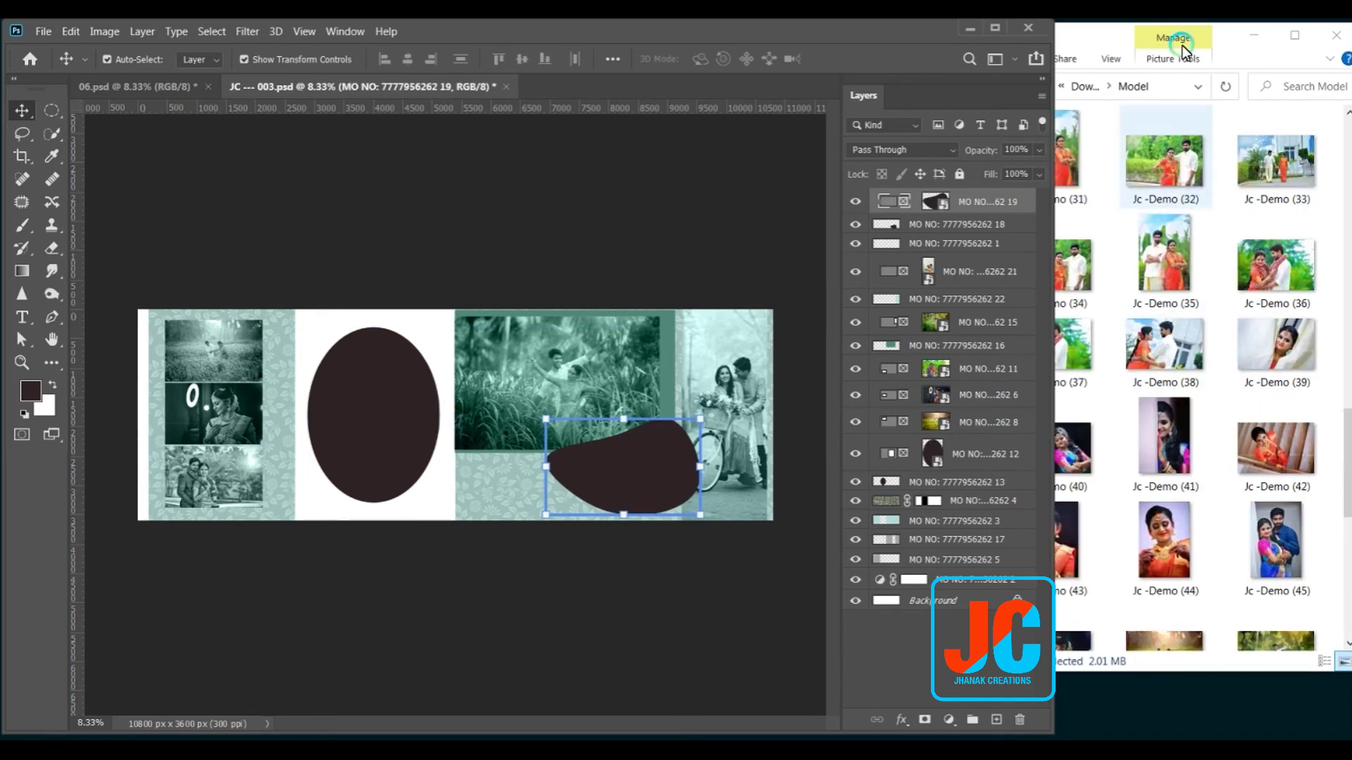
Drop Jc -Demo (32) into the blob frame and Jc -Demo (33) into the oval frame, scaled to 113%.
click(1121, 36)
drag(1165, 162, 610, 508)
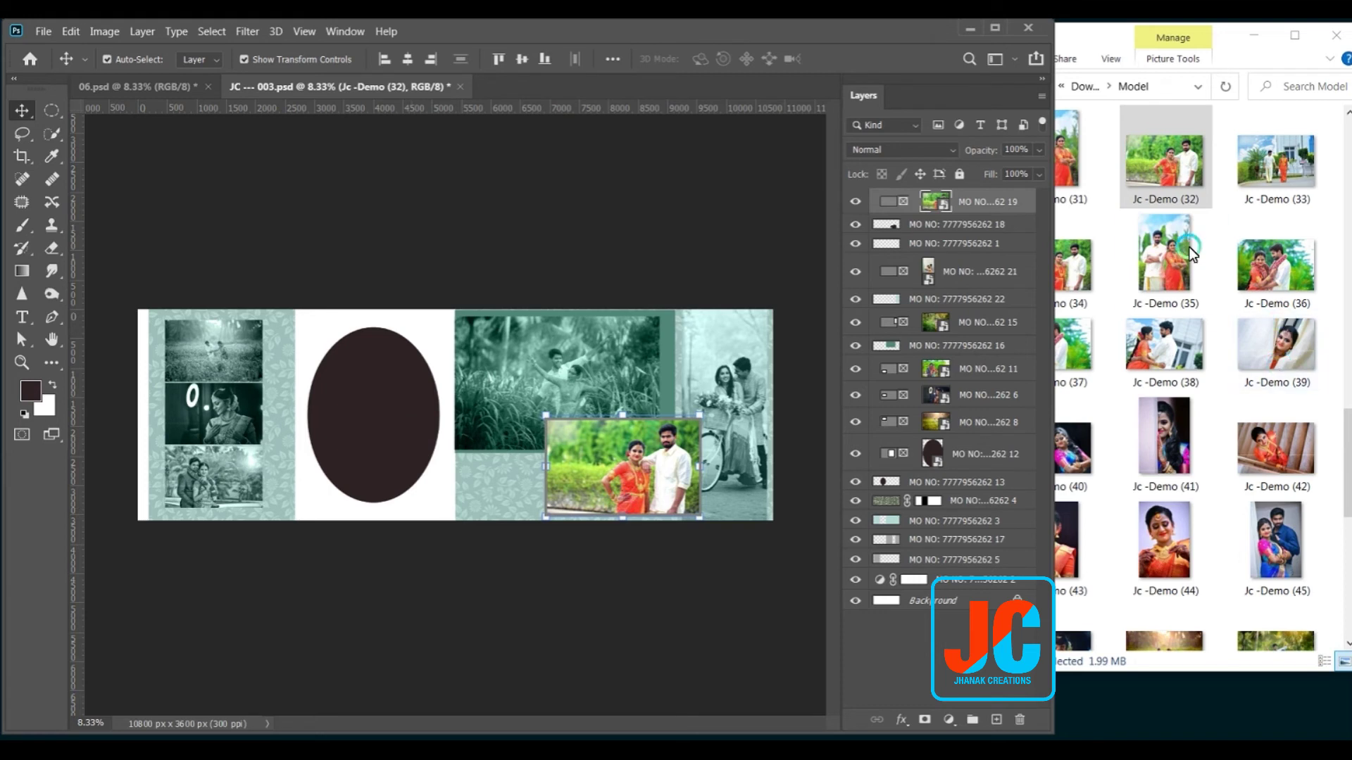
click(1194, 175)
drag(1293, 186, 382, 462)
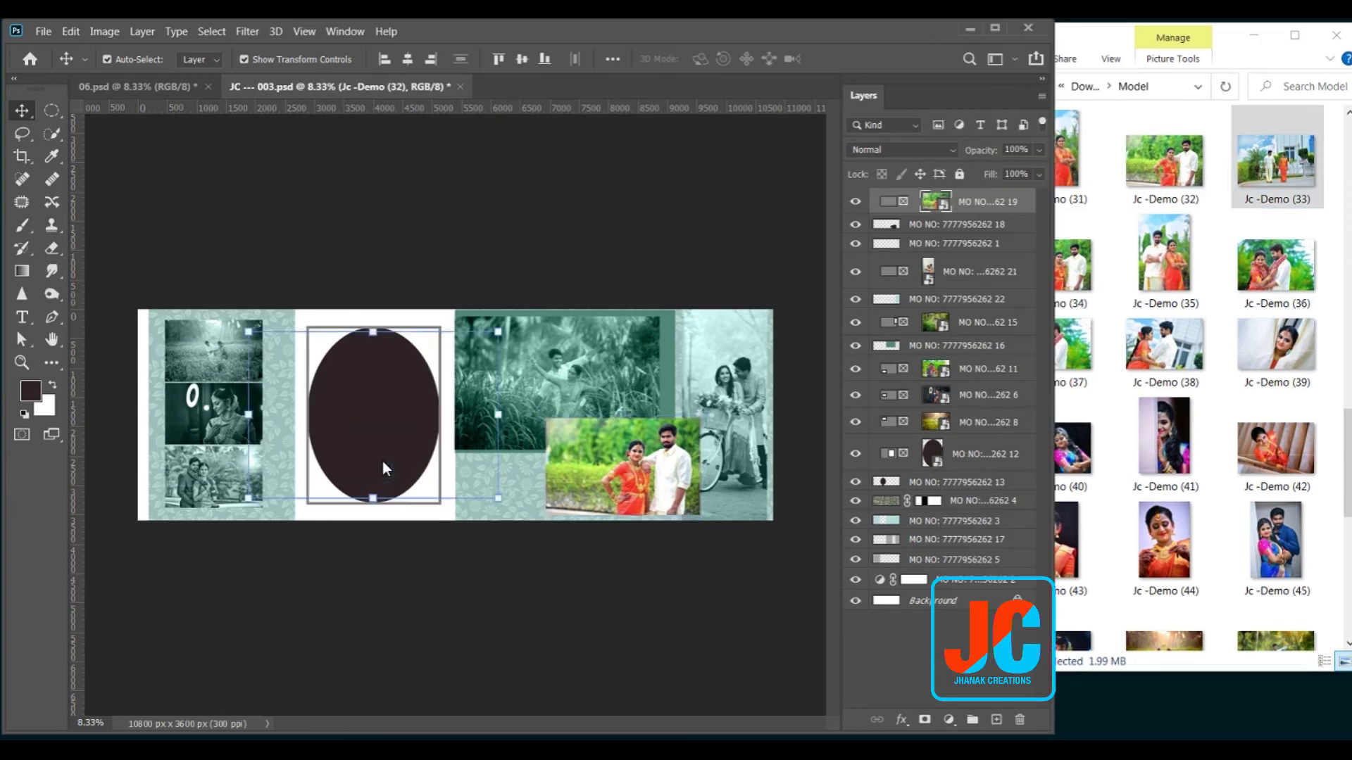
drag(382, 374, 423, 413)
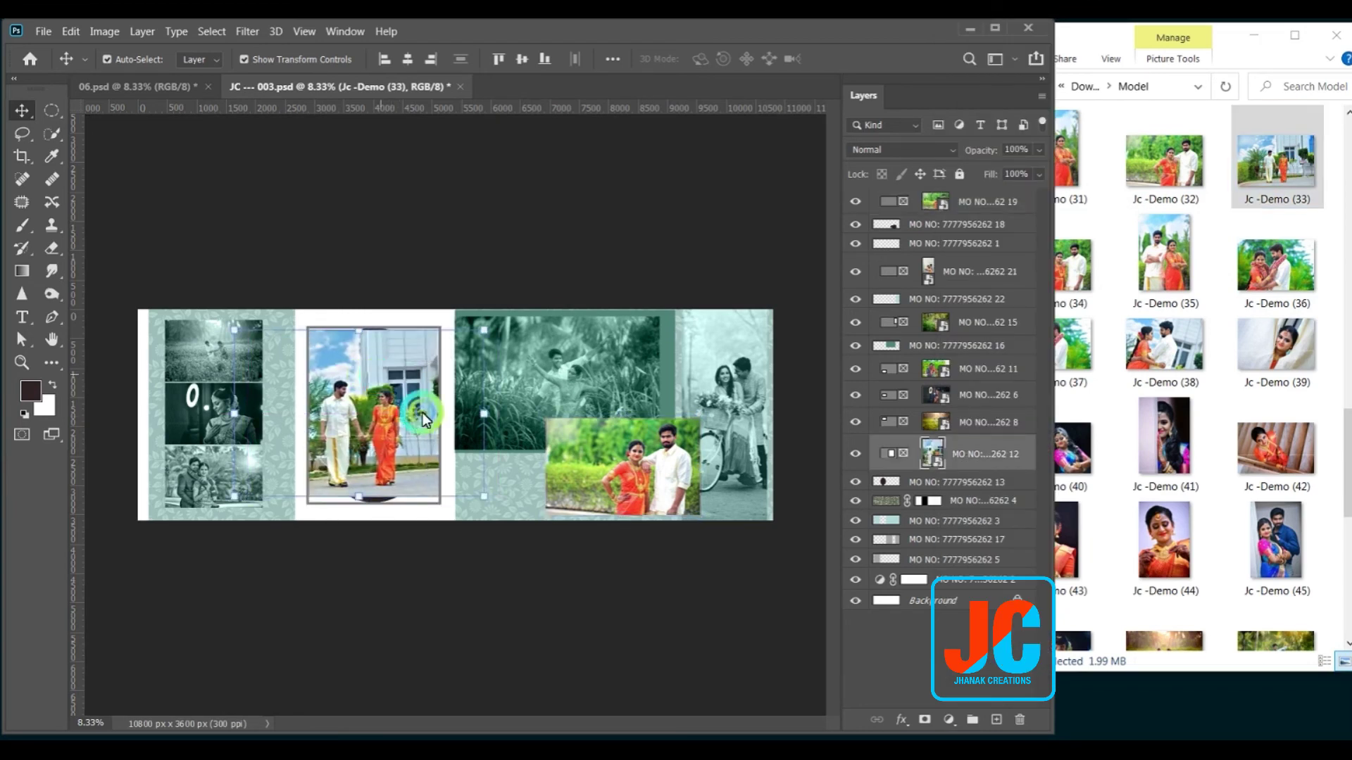
drag(507, 527, 416, 441)
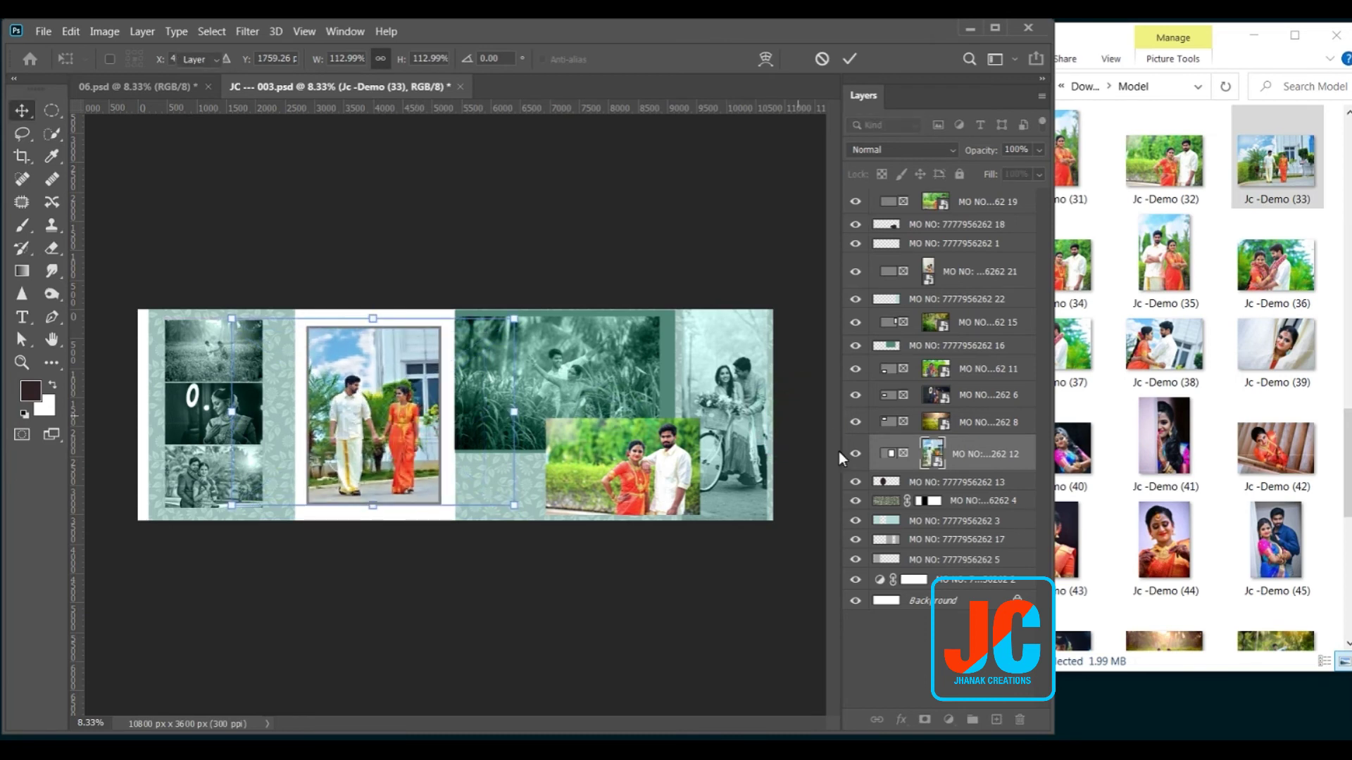
Commit the photo's resize, then select layer 13 and briefly hide the blob frame's photo to check the shape.
click(894, 483)
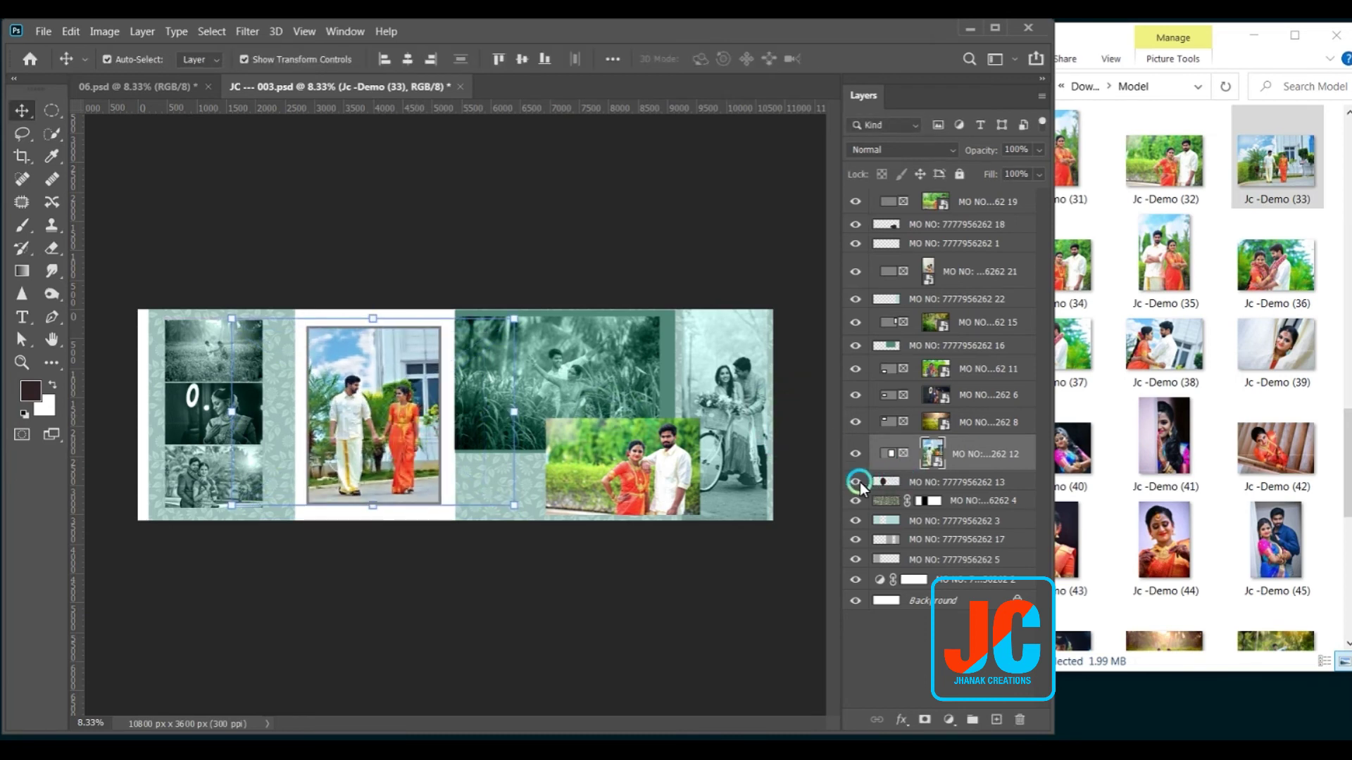
click(911, 482)
double_click(928, 274)
click(855, 226)
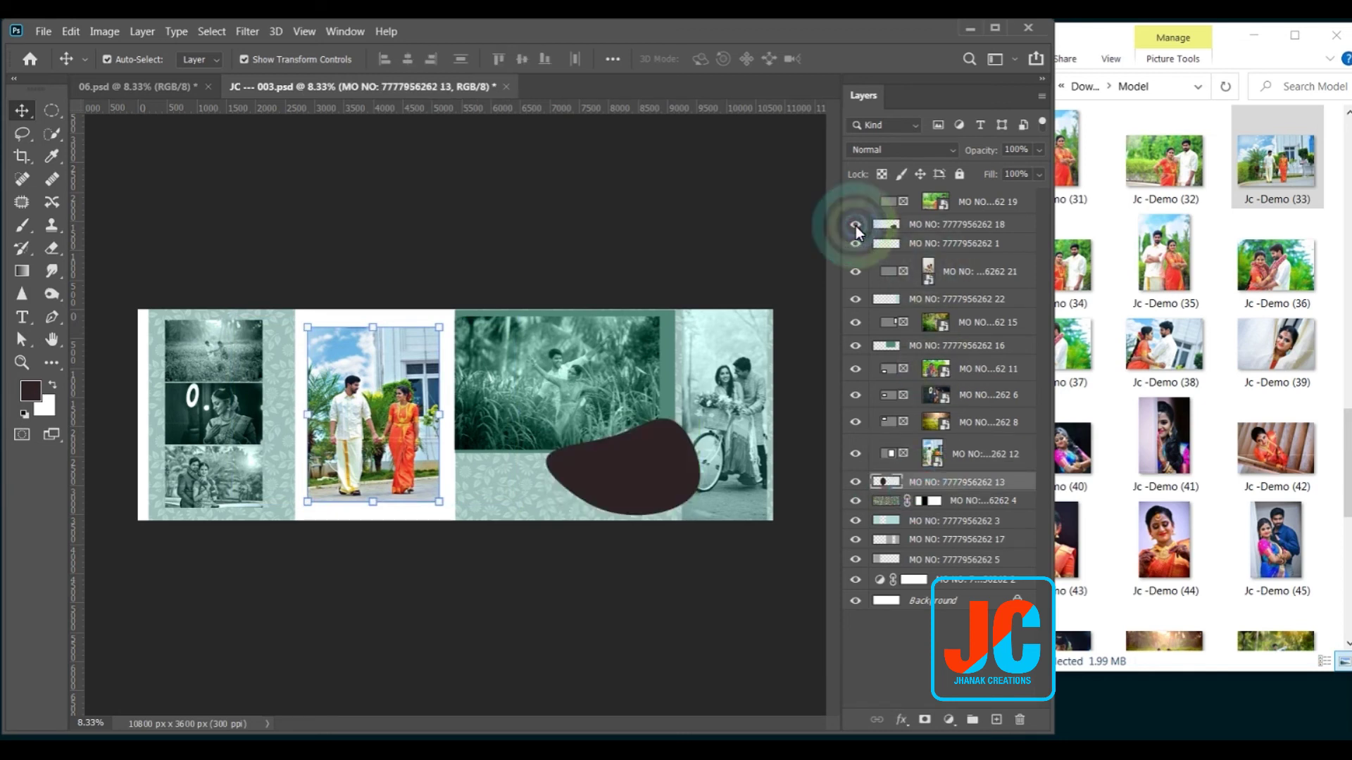
click(855, 202)
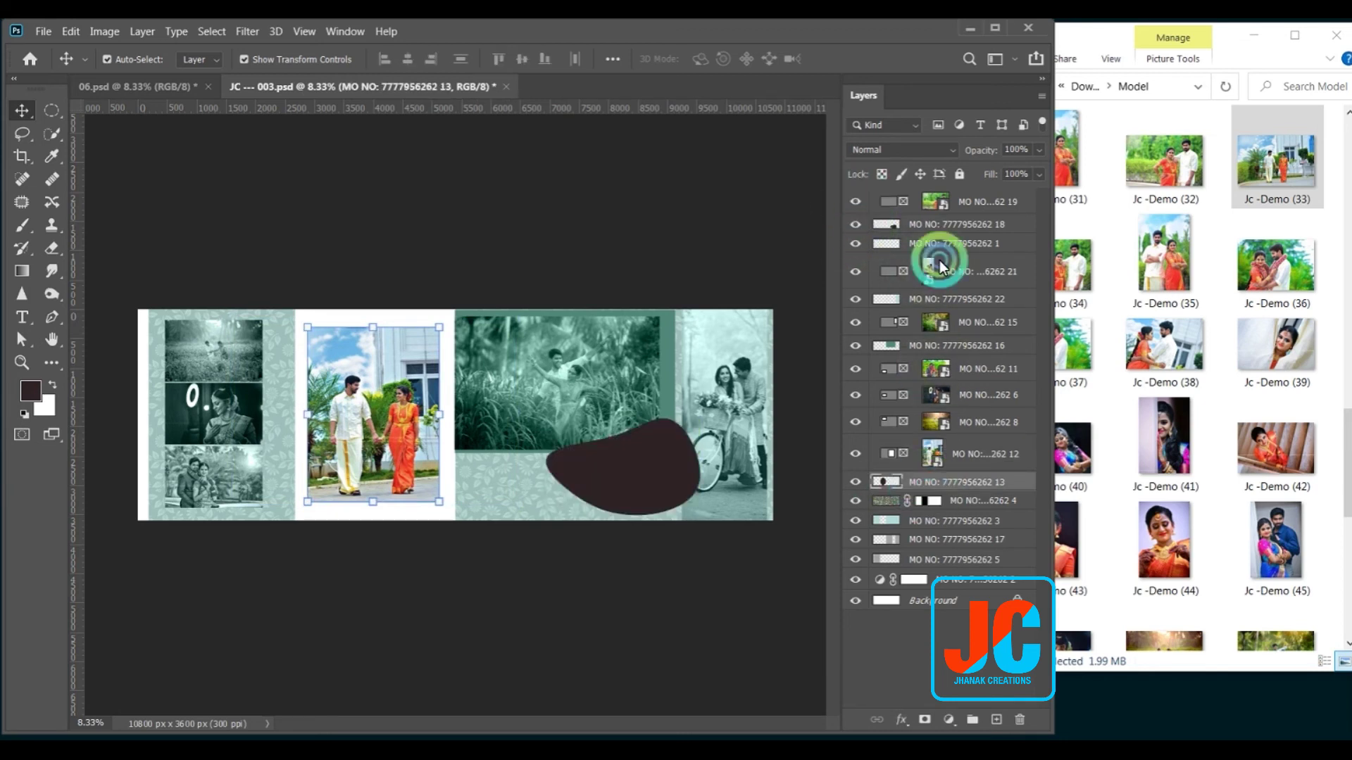
Mask the Jc -Demo (33) photo to the loaded oval selection and nudge it into place.
click(893, 482)
ctrl+click(890, 485)
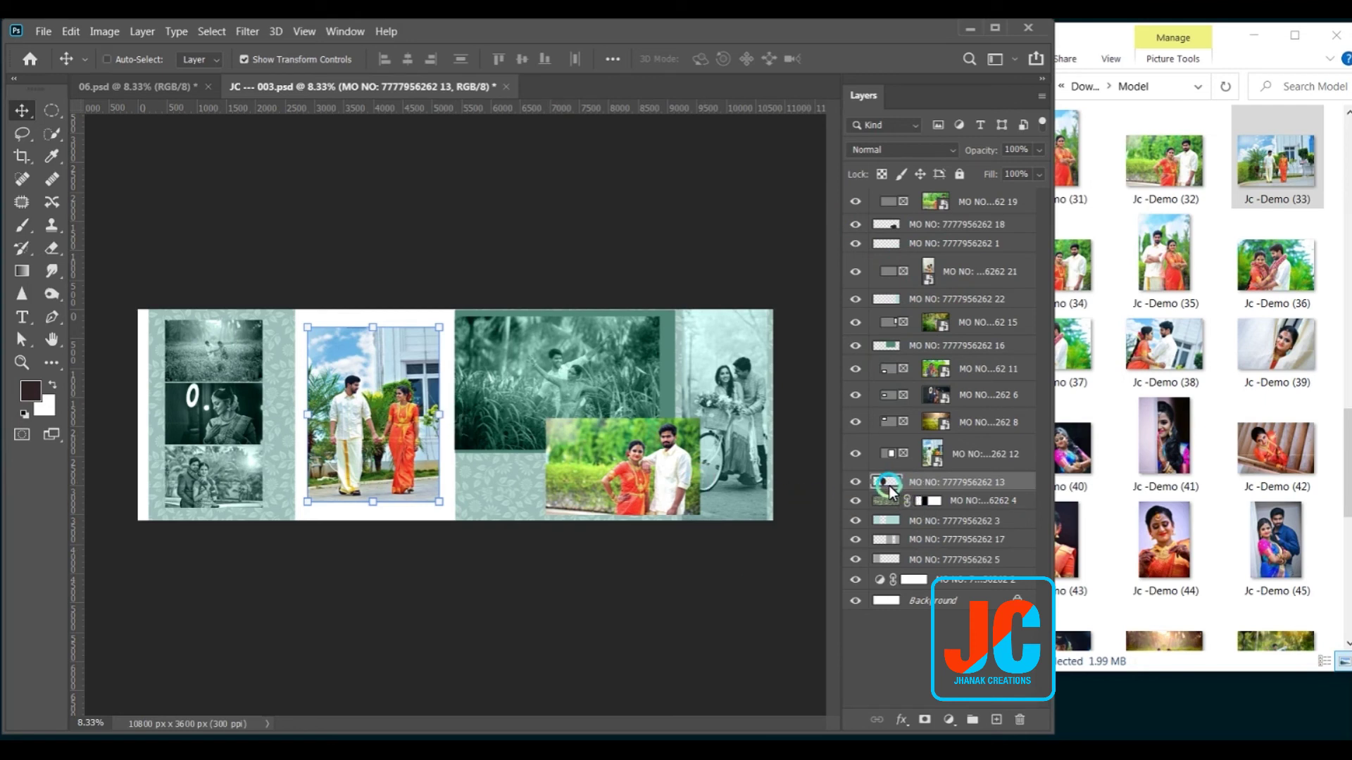
click(979, 455)
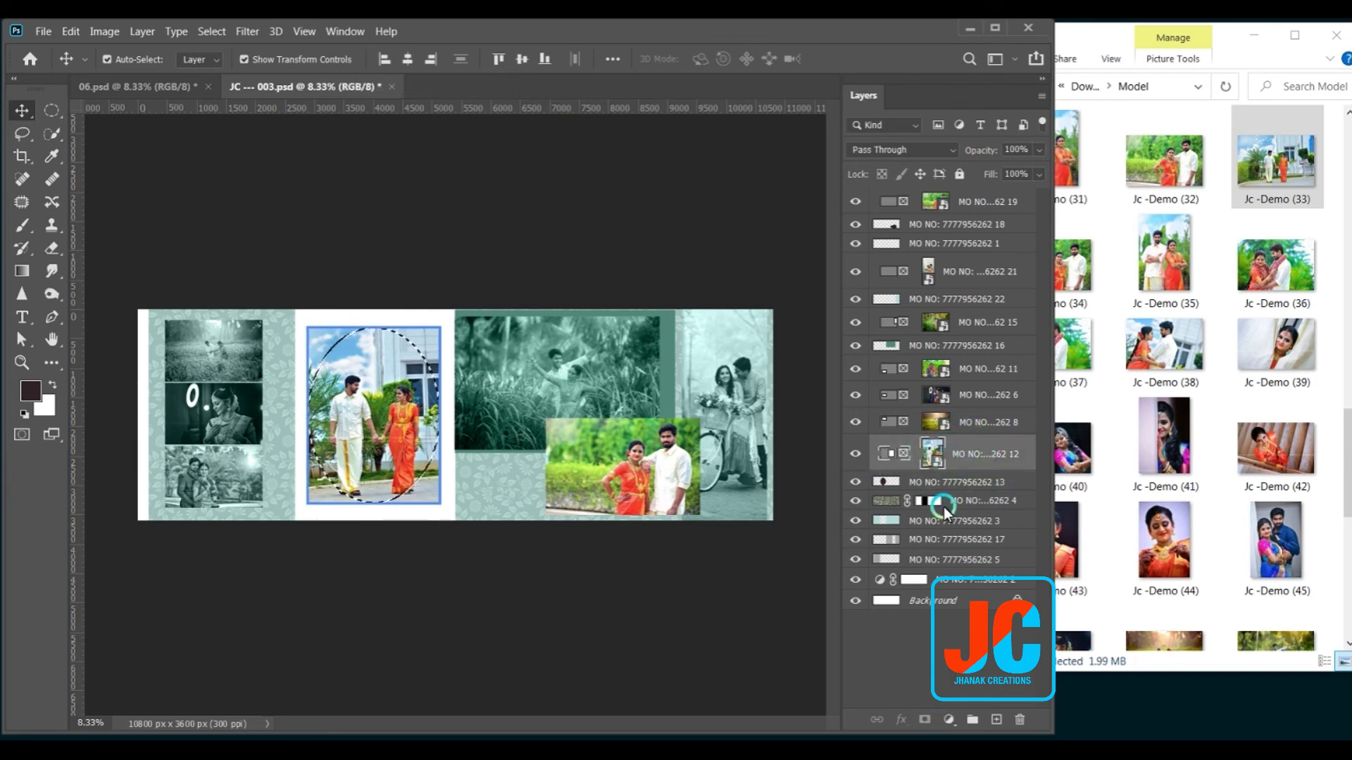
click(957, 649)
click(927, 719)
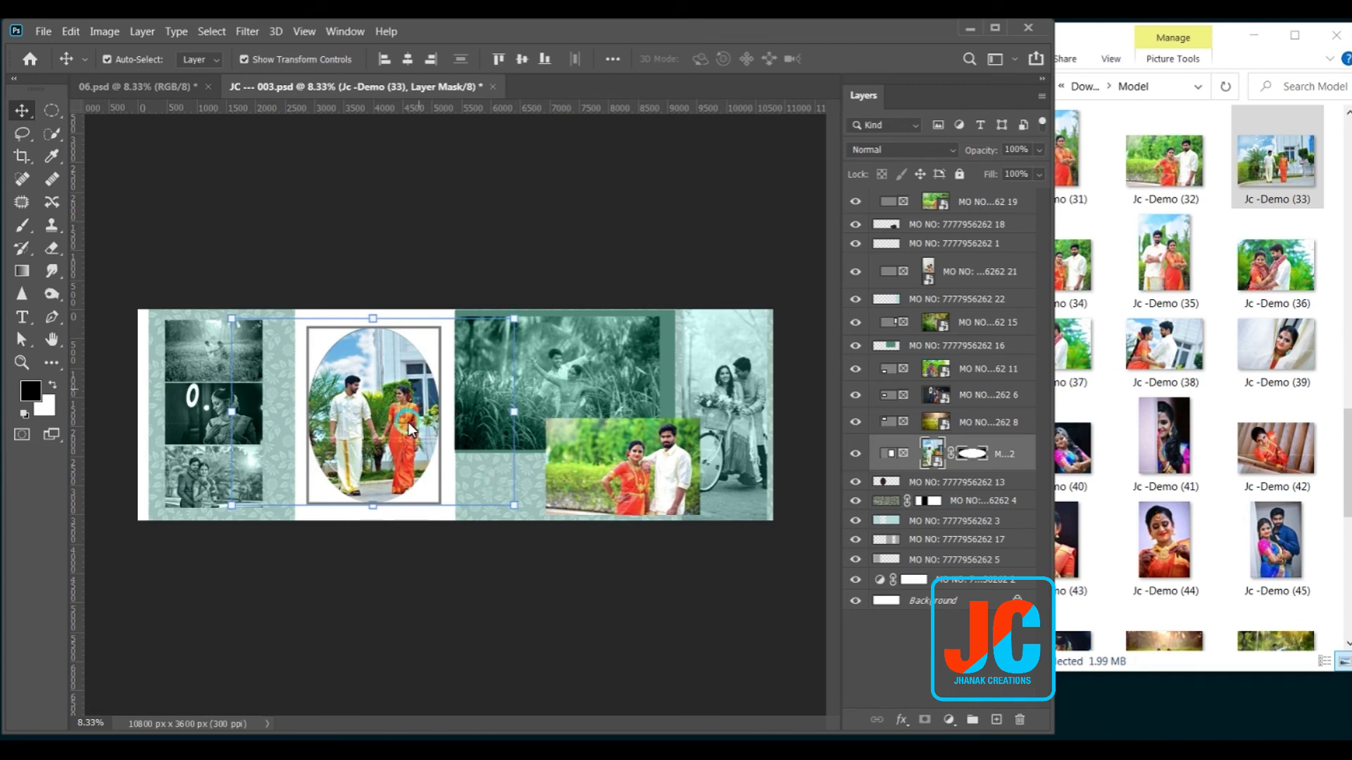
drag(413, 423, 403, 422)
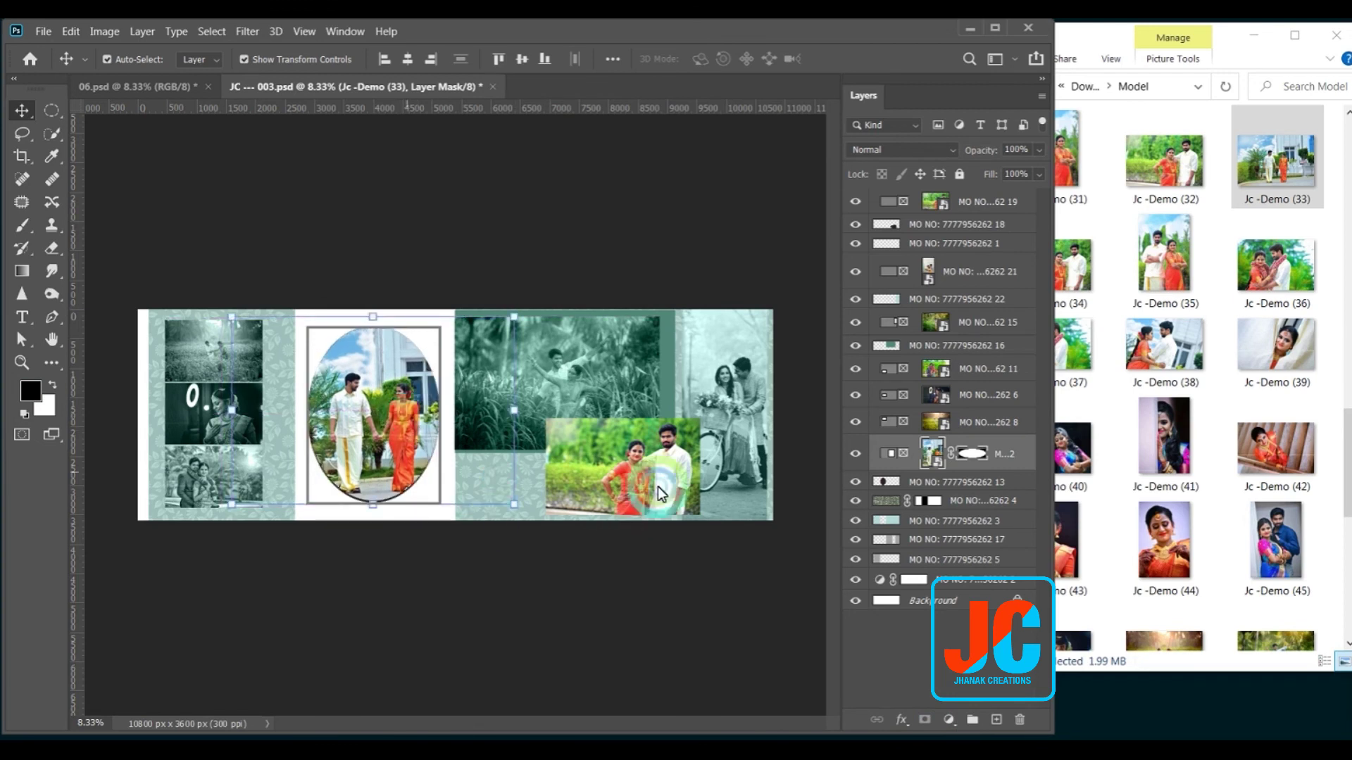
click(927, 292)
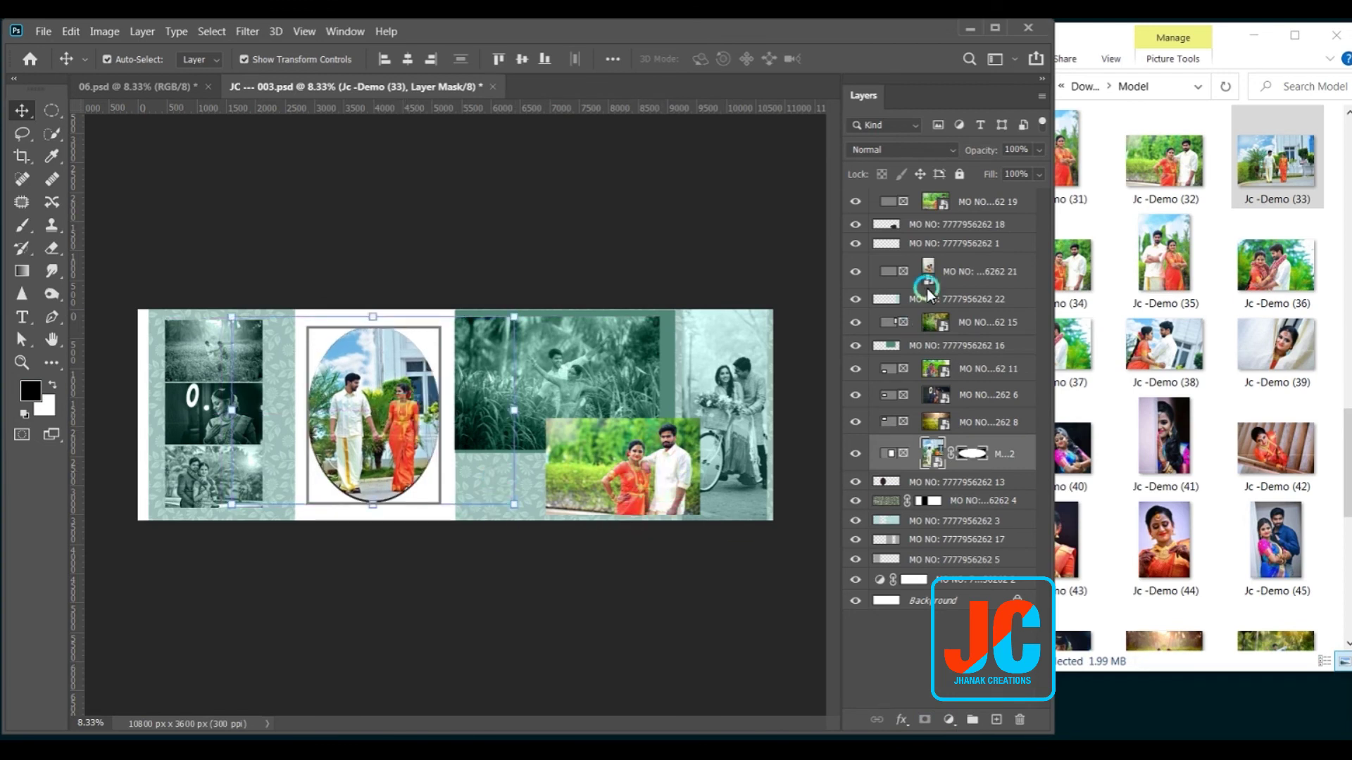
Load the layer 18 blob outline, mask Jc -Demo (32) to it, and shift the photo into position.
click(885, 225)
ctrl+click(885, 225)
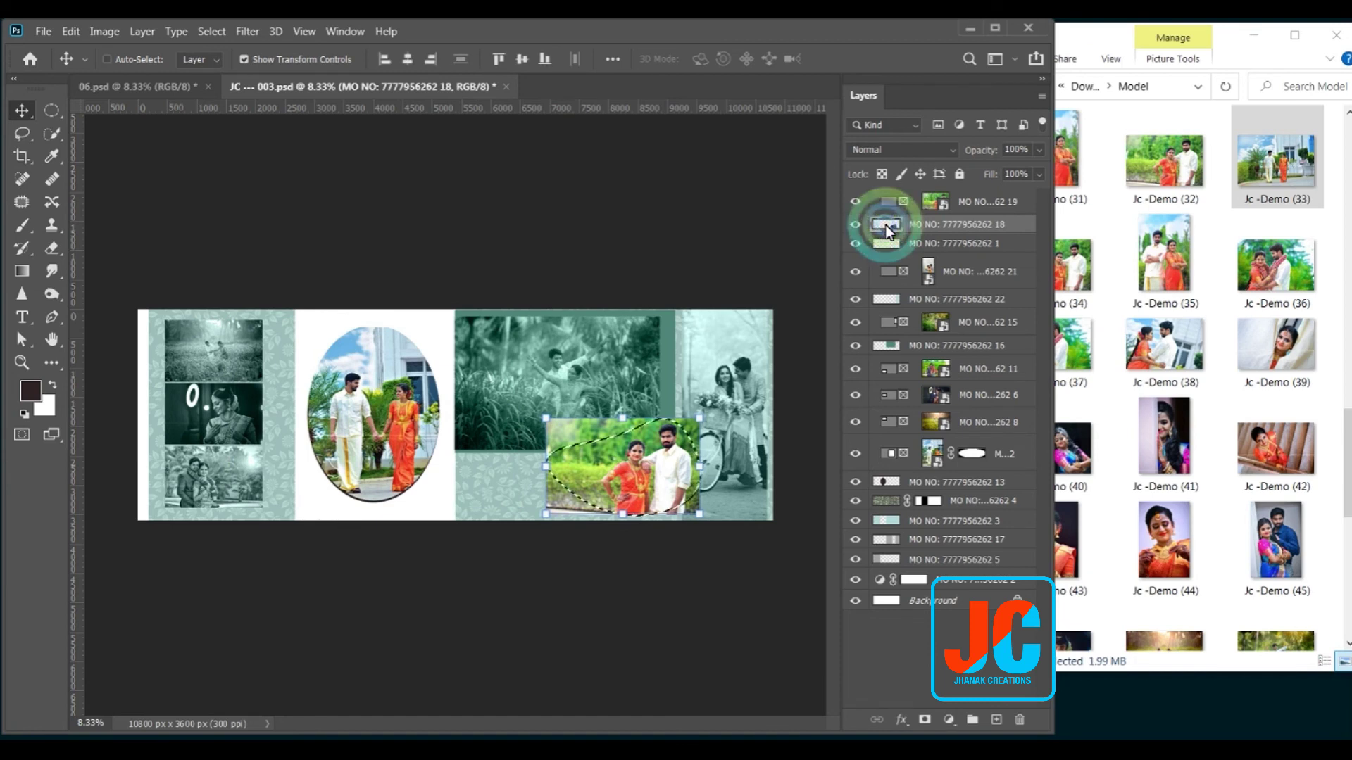
click(968, 204)
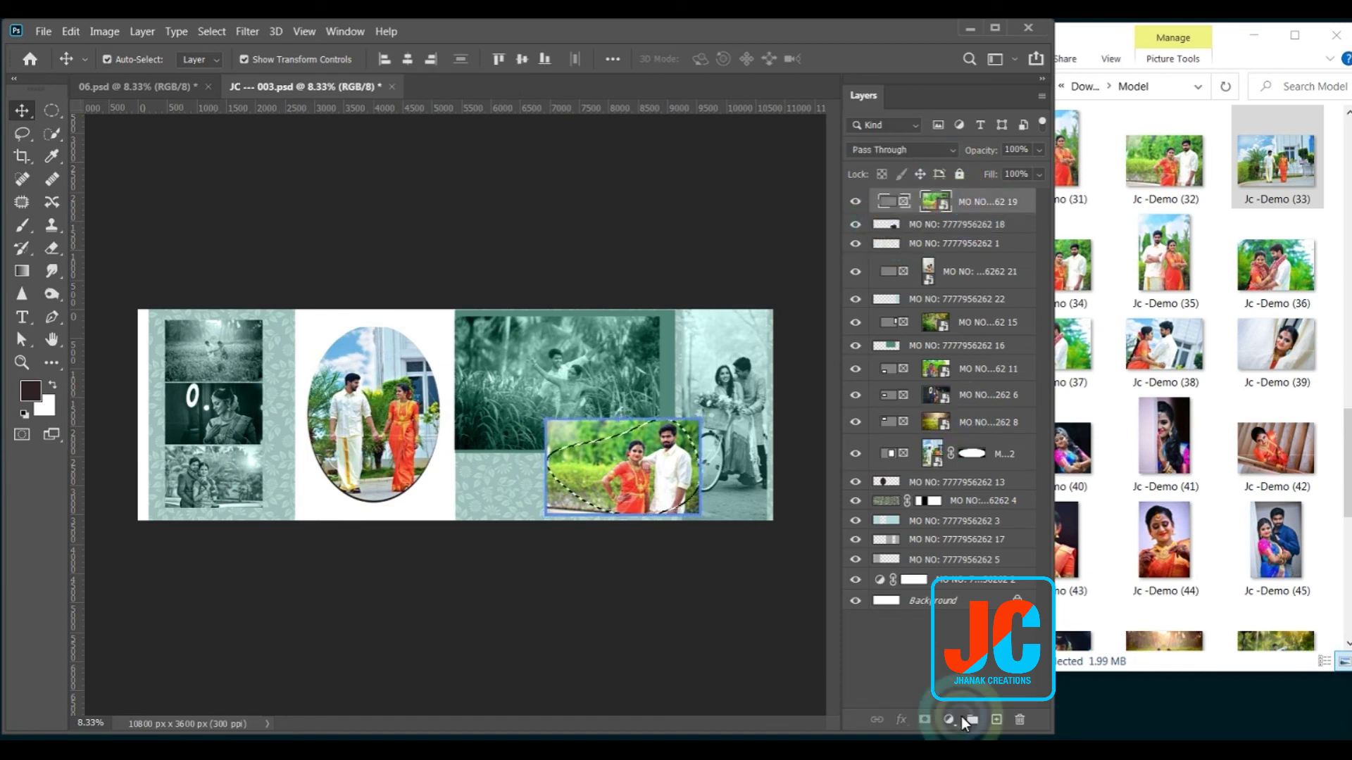
click(902, 200)
click(925, 719)
drag(648, 481, 662, 483)
click(661, 475)
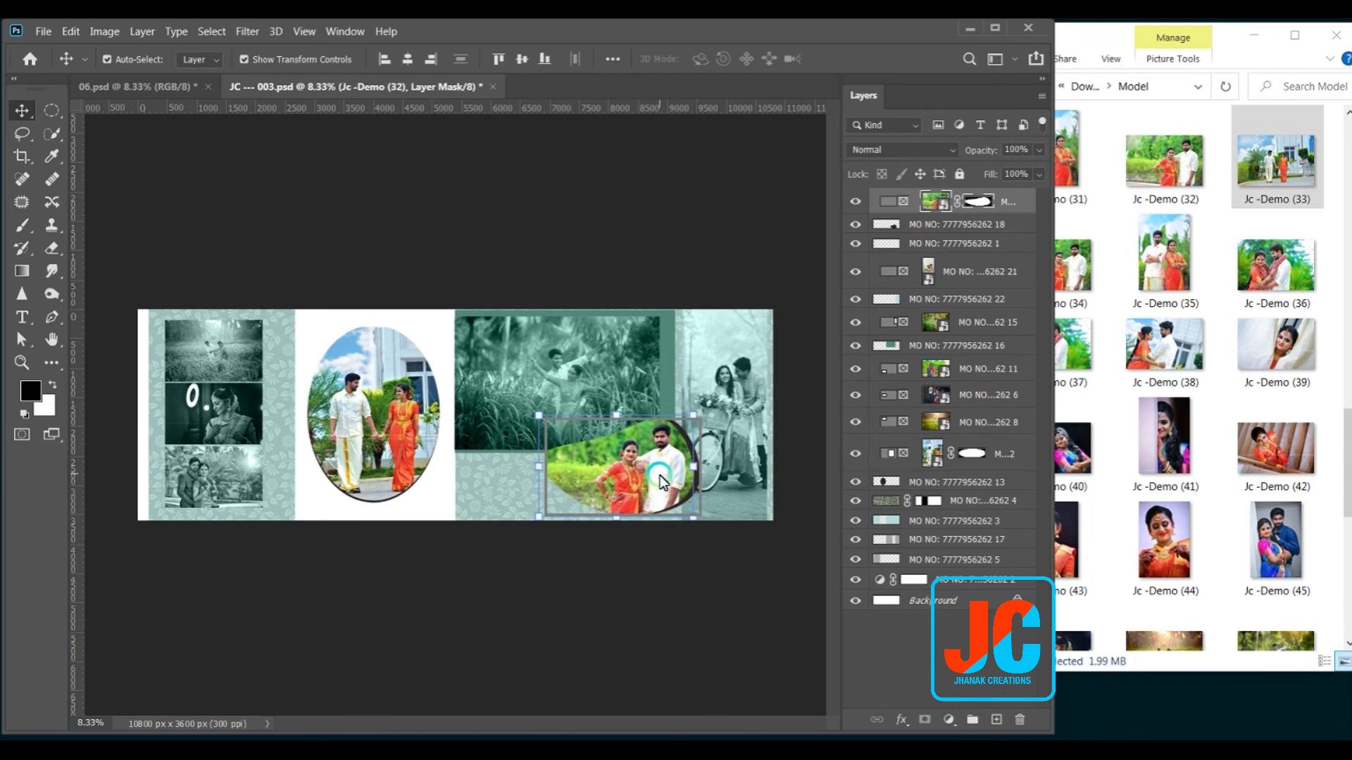